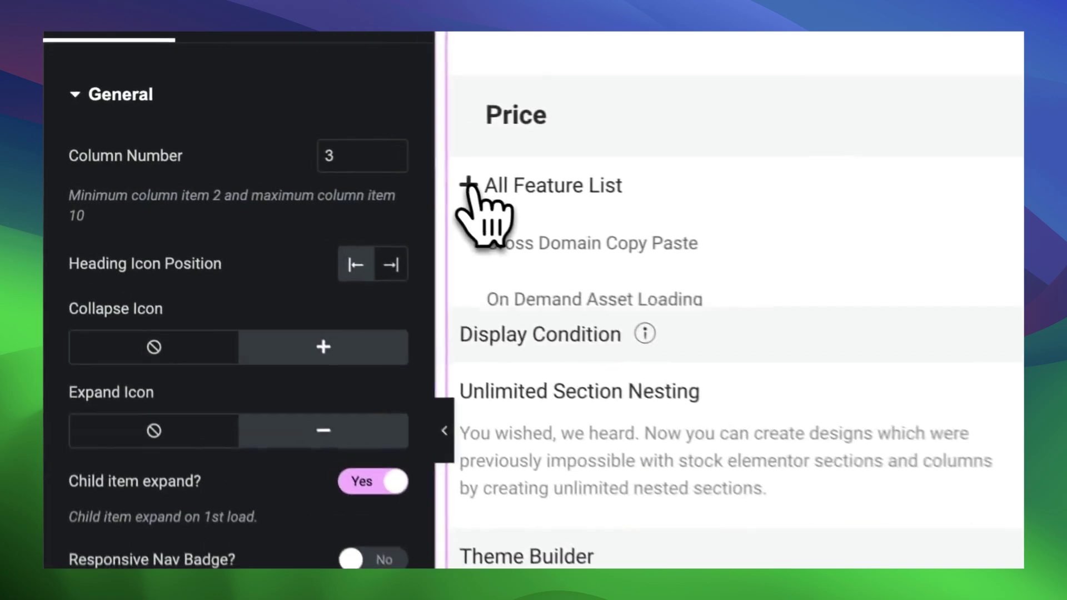
Change the collapse icon to a circled plus and test it by collapsing and re-expanding All Feature List
click(265, 172)
click(265, 172)
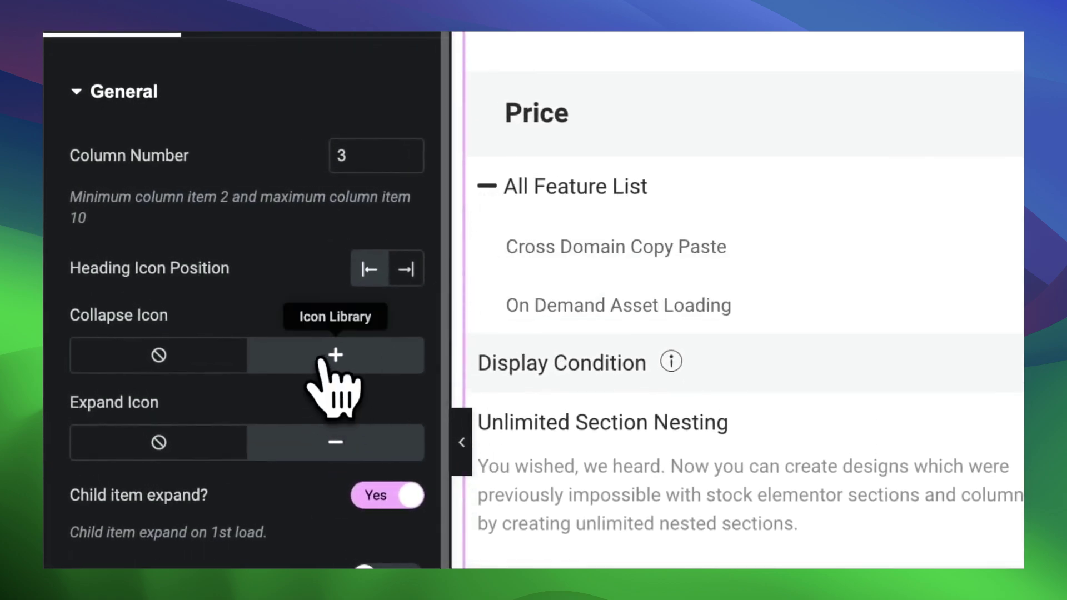
click(189, 256)
click(745, 257)
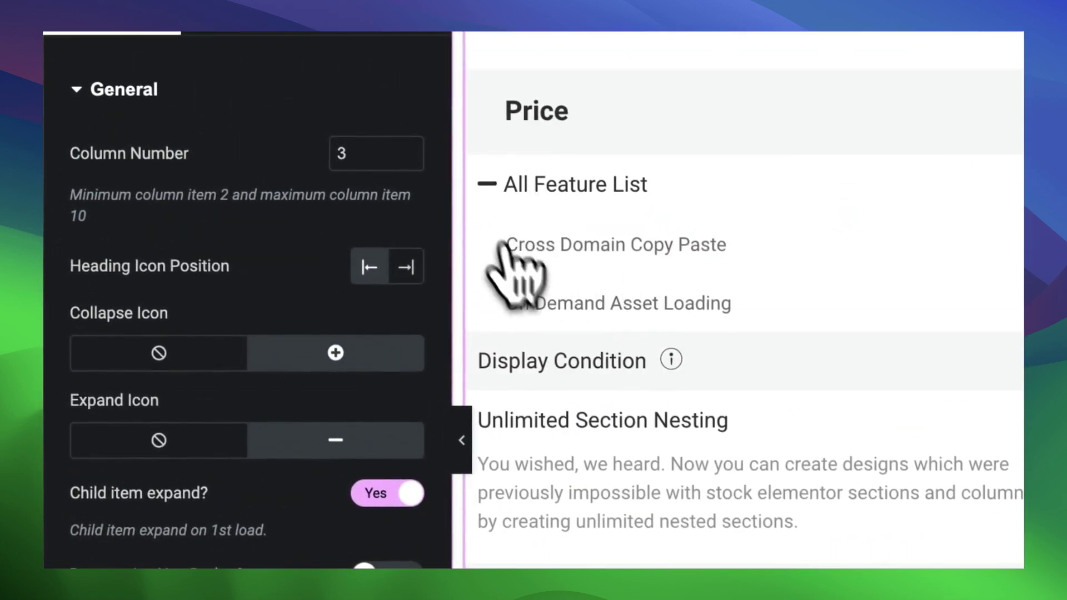
click(487, 184)
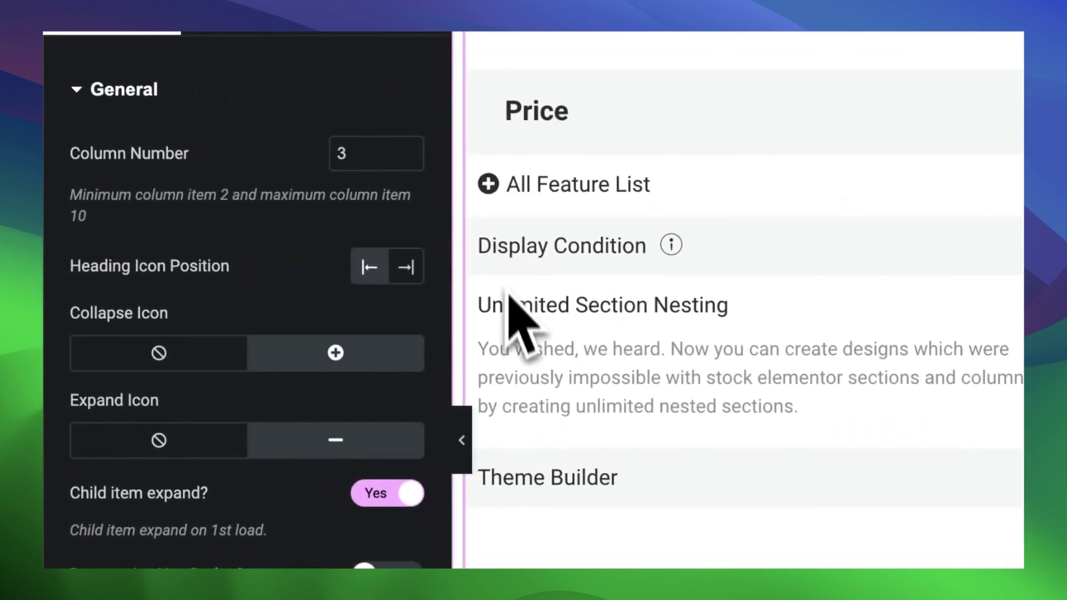
click(488, 180)
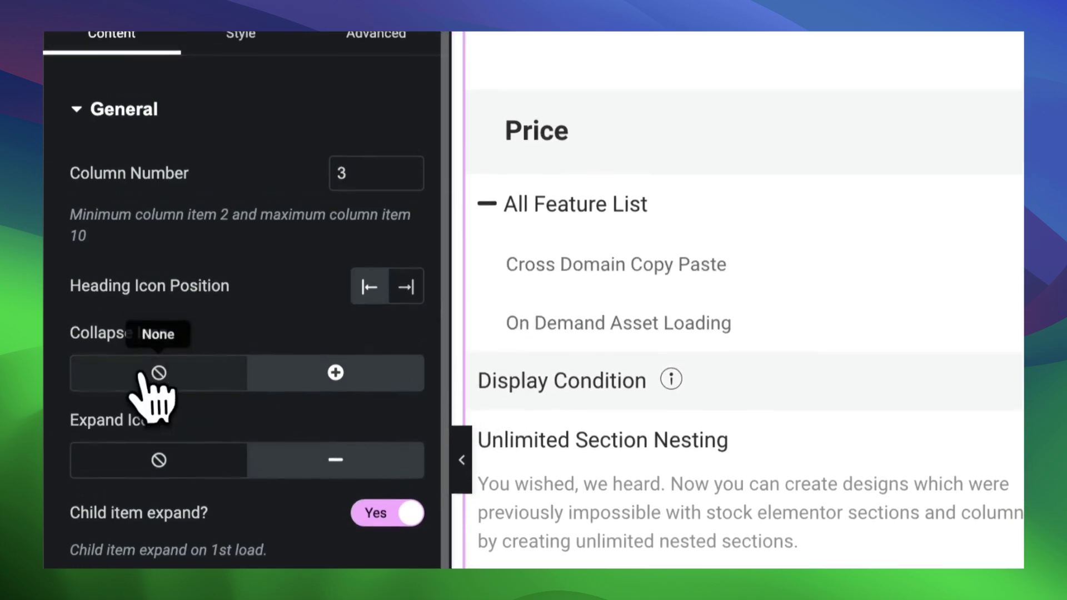
Set the collapse icon to None and check it by collapsing the All Feature List row
click(156, 354)
click(489, 187)
click(489, 214)
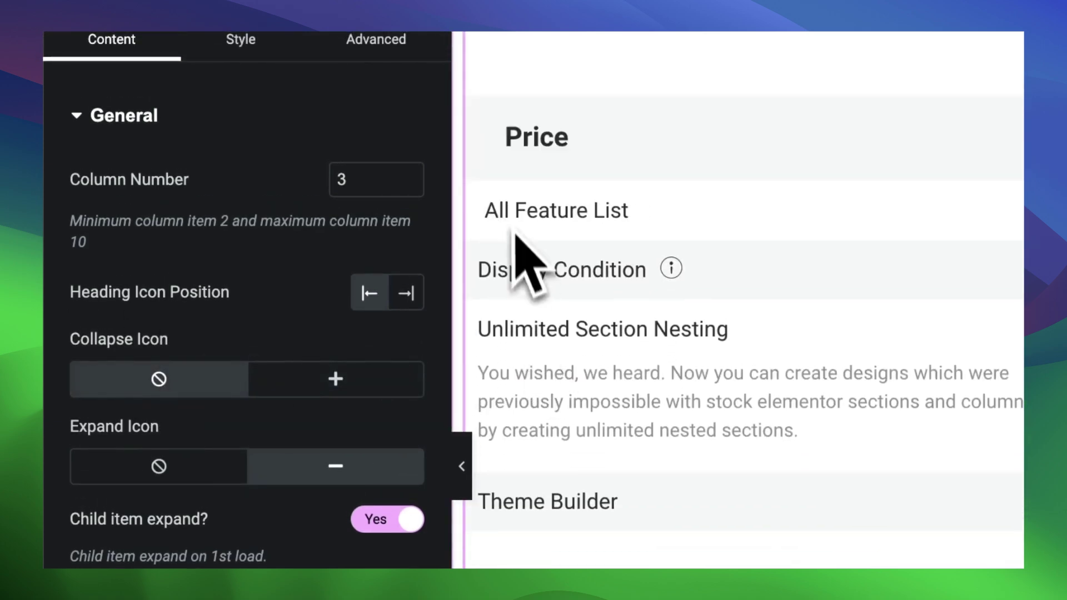
Search the icon library for "plu", set the plain Plus as the collapse icon, and test it on All Feature List
click(414, 371)
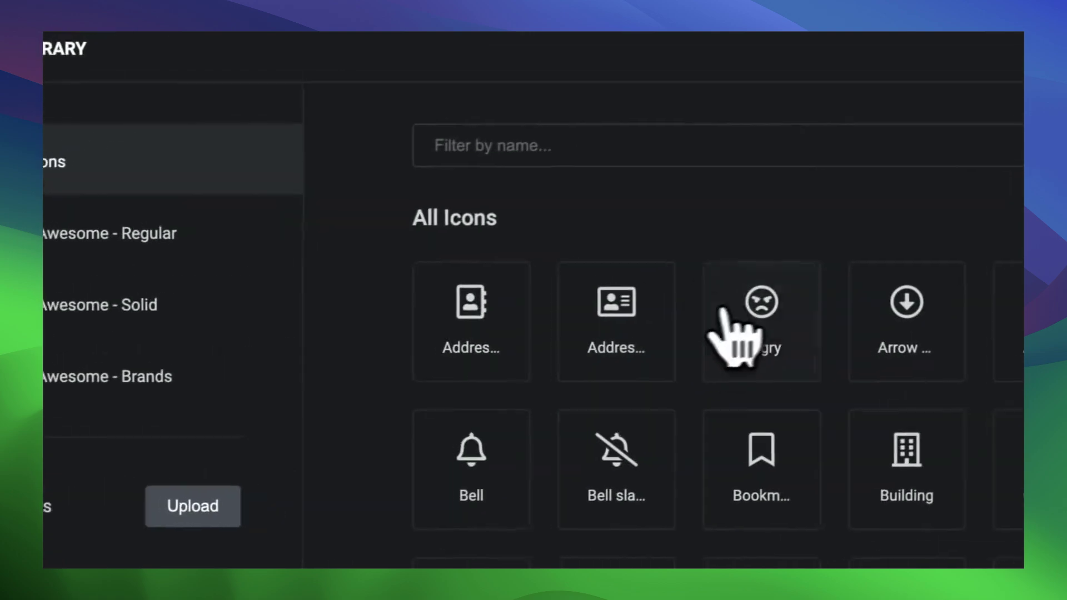
text(plu)
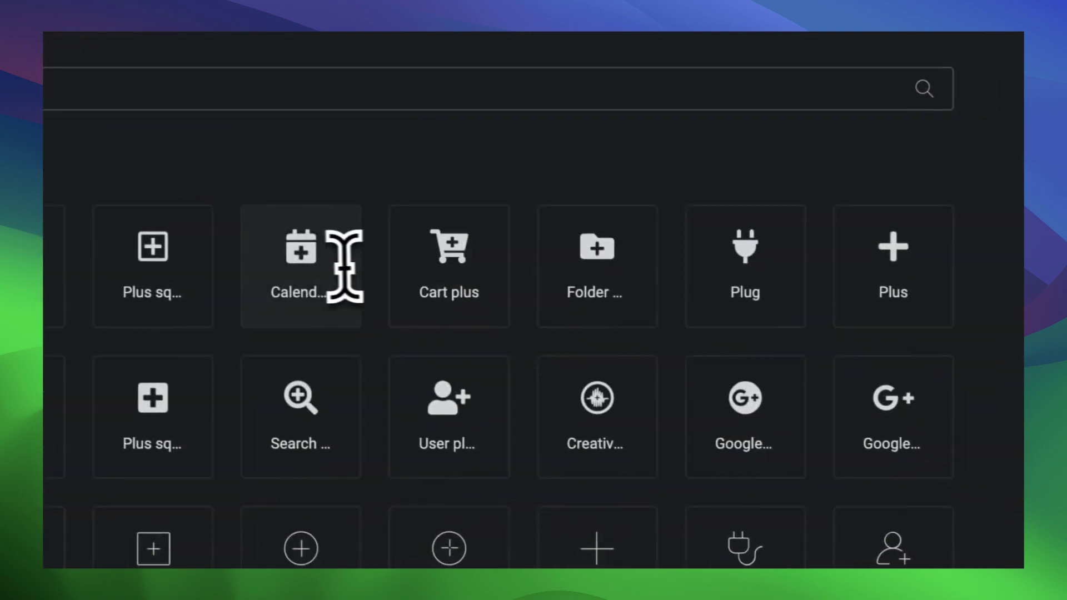
click(738, 164)
click(806, 528)
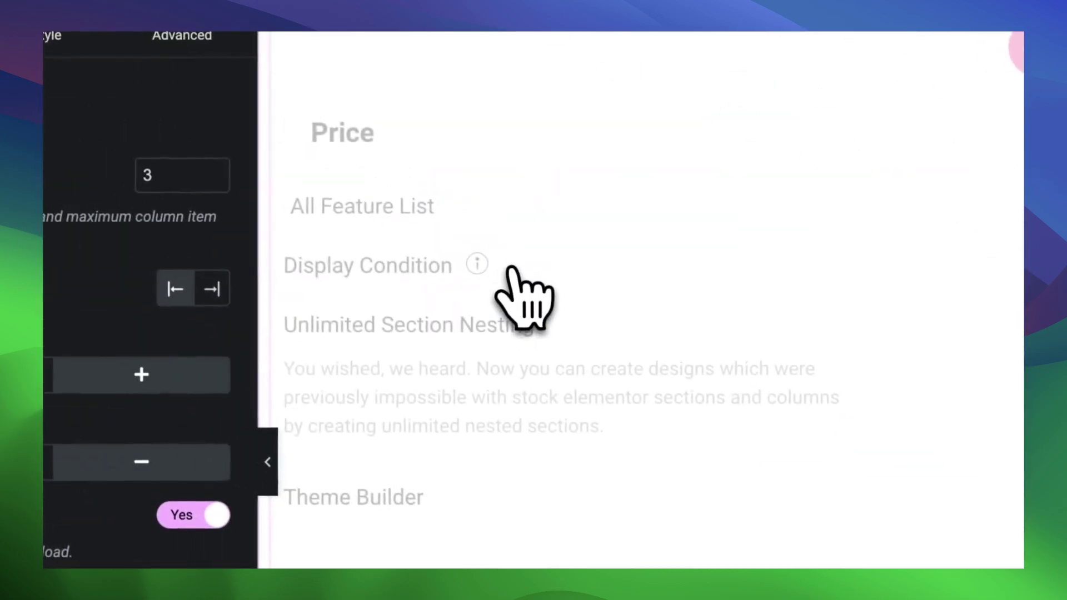
click(293, 206)
click(295, 219)
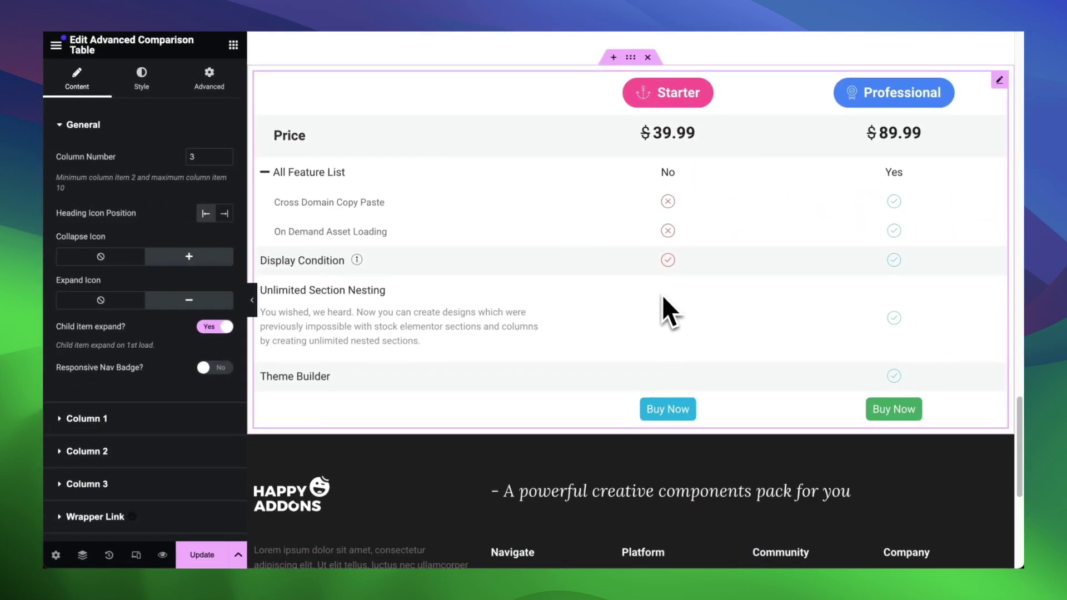
Turn the table's child item expansion on first load off and back on
click(217, 328)
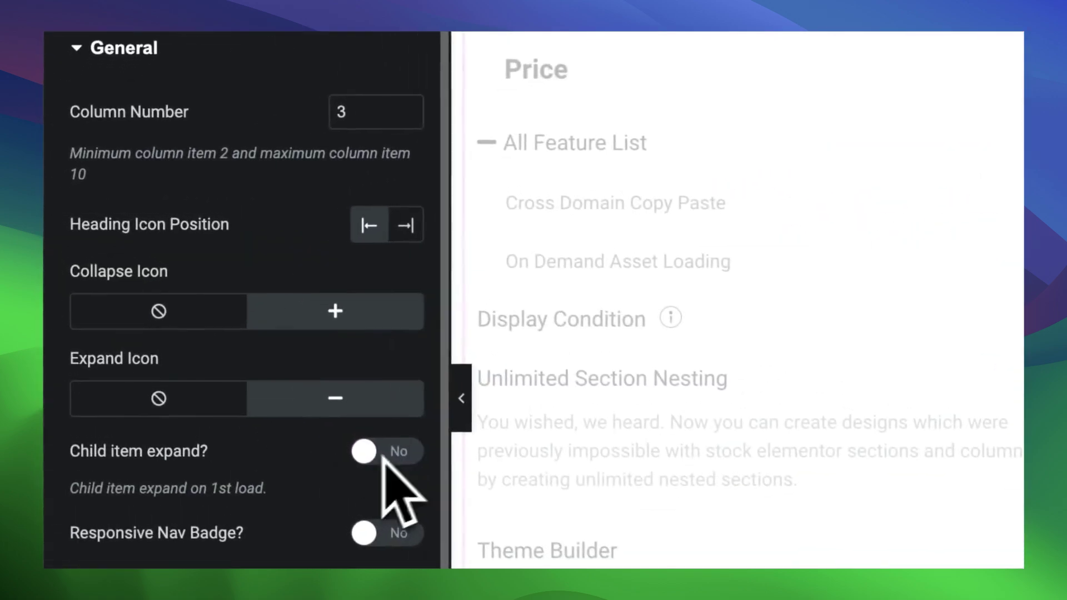
click(389, 453)
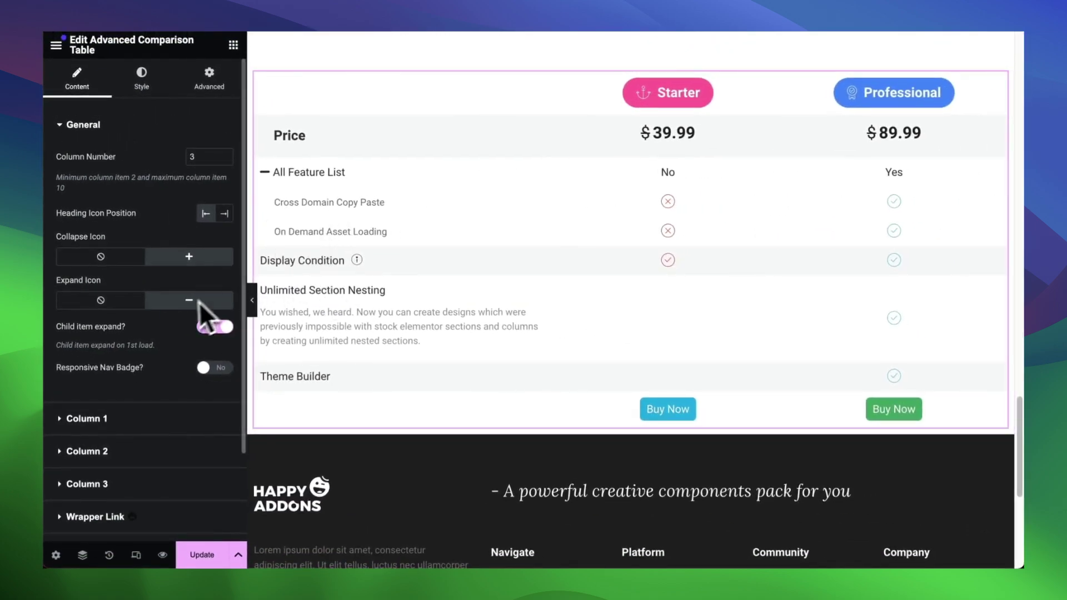
Enable the responsive nav badge and set Column 2's badge text to "Best"
click(214, 367)
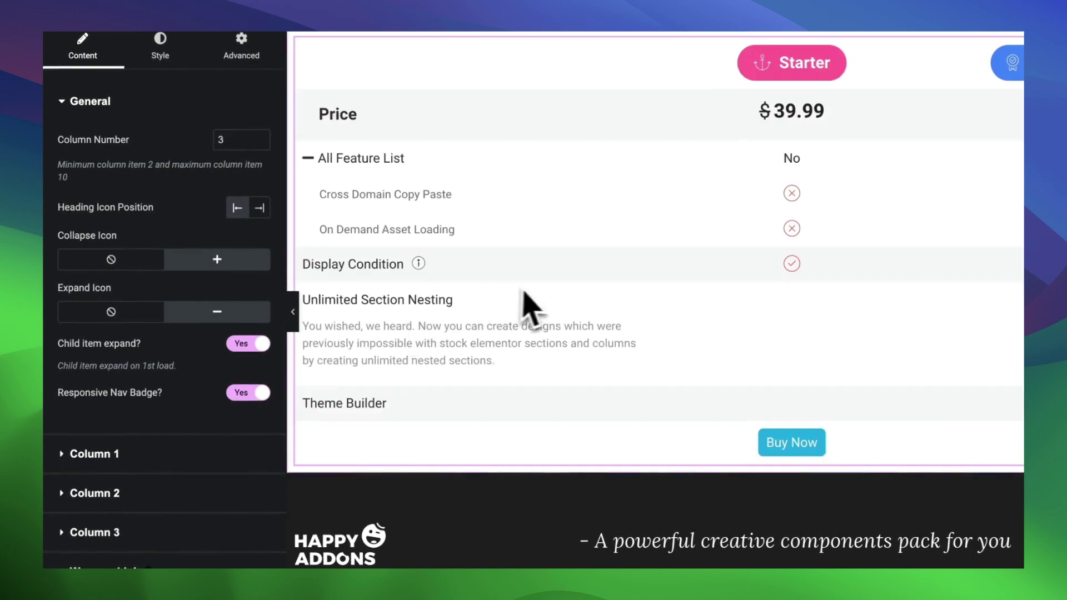
click(158, 453)
scroll(158, 427, down, 7)
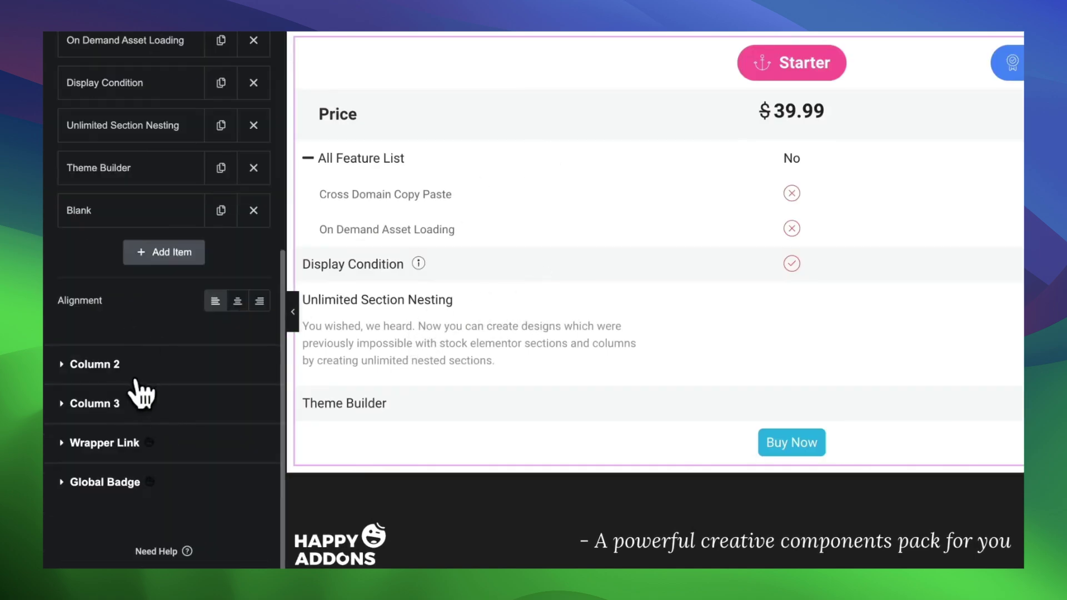
click(136, 380)
scroll(147, 397, down, 5)
click(142, 339)
text(Be)
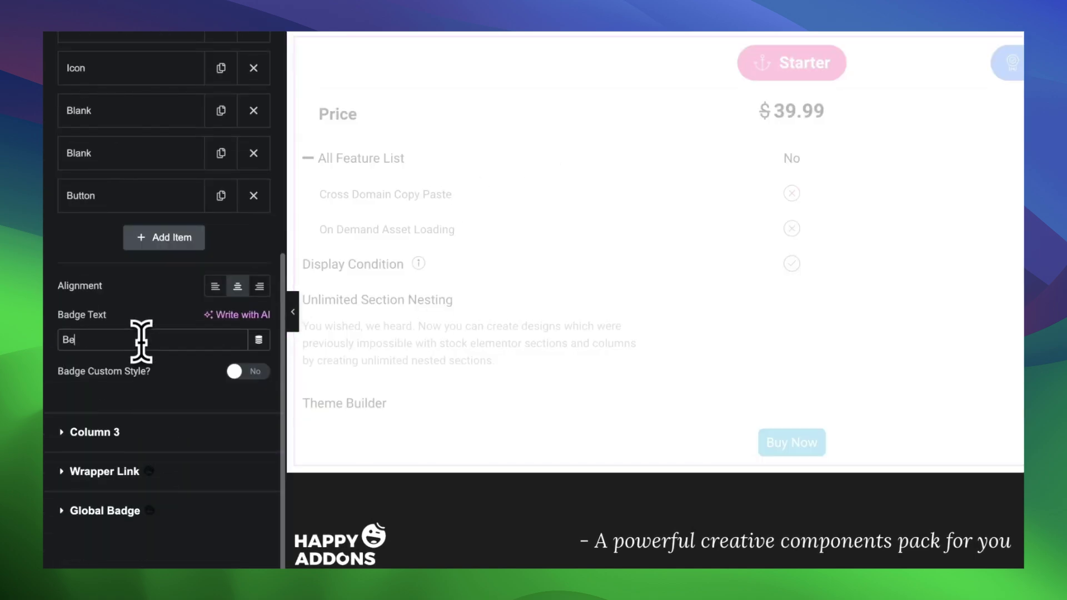
text(st)
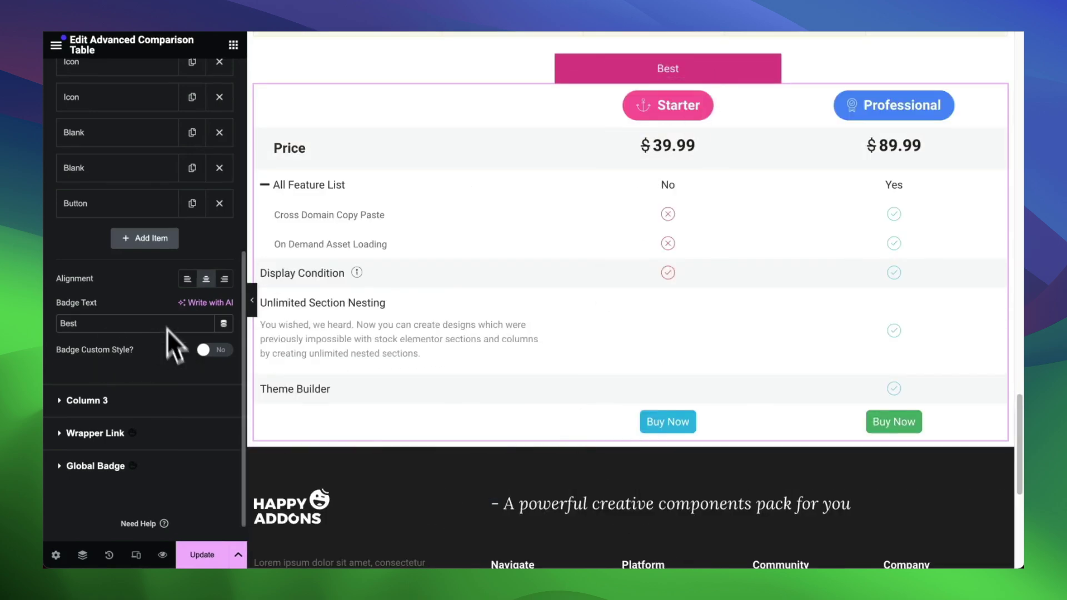
Preview the comparison table at mobile size to examine the badge on the Starter tab
scroll(160, 286, up, 5)
scroll(160, 286, down, 5)
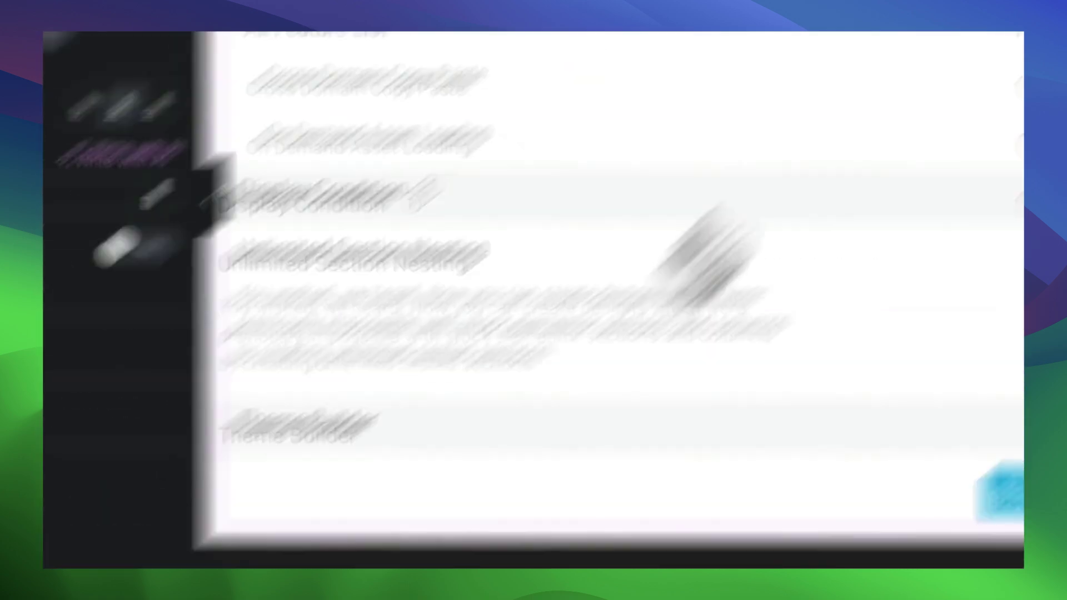
click(476, 50)
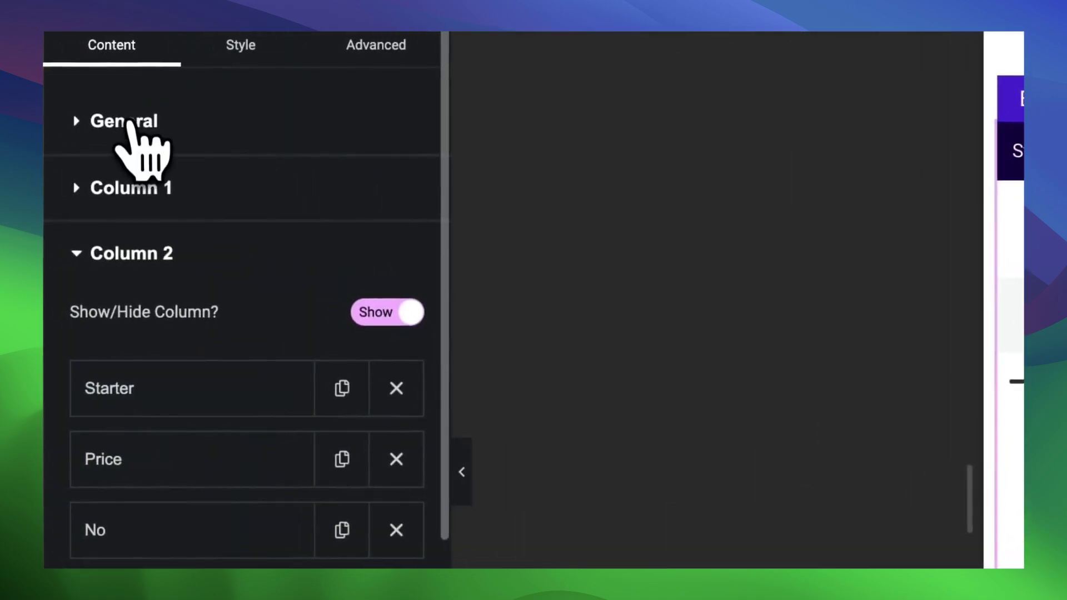
Disable the responsive nav badge in the general settings and return to the desktop preview
click(133, 125)
scroll(381, 422, down, 8)
click(377, 345)
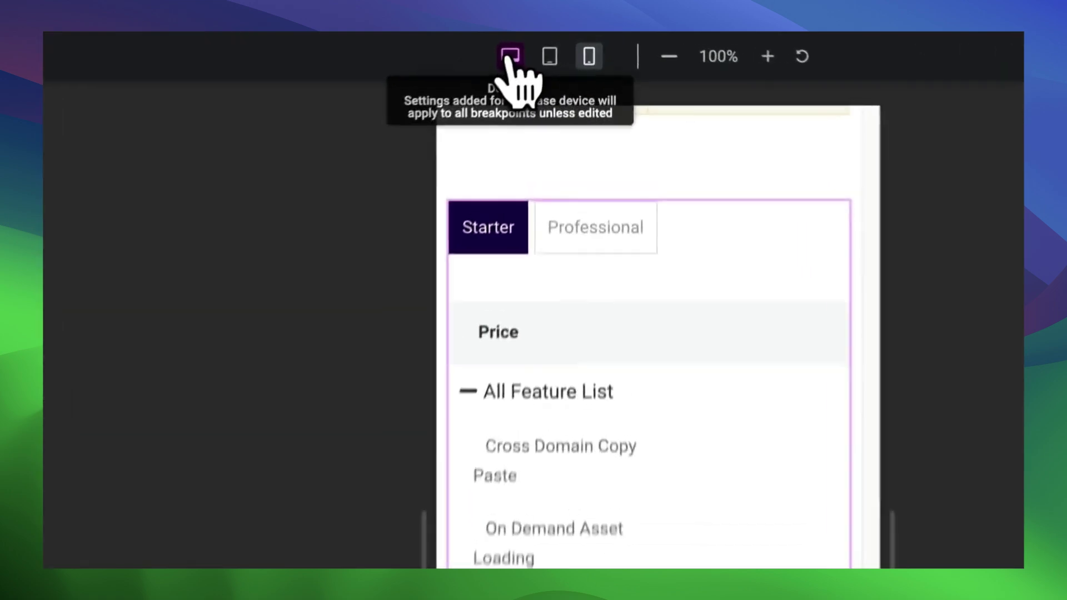
click(553, 45)
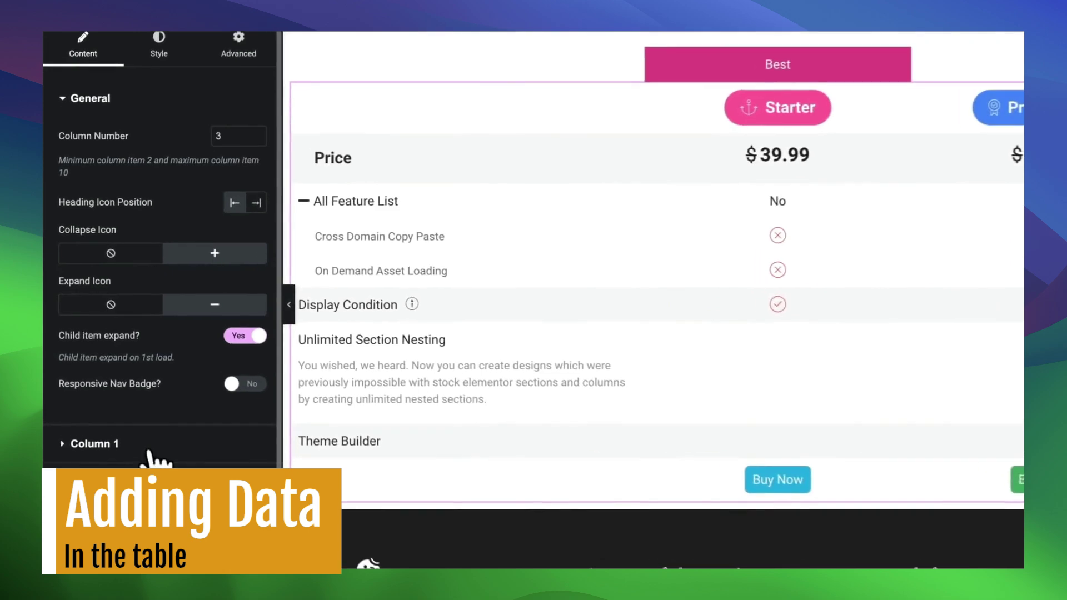
Try widening Column 1 up to a width of 100, and clear the width value again
click(149, 448)
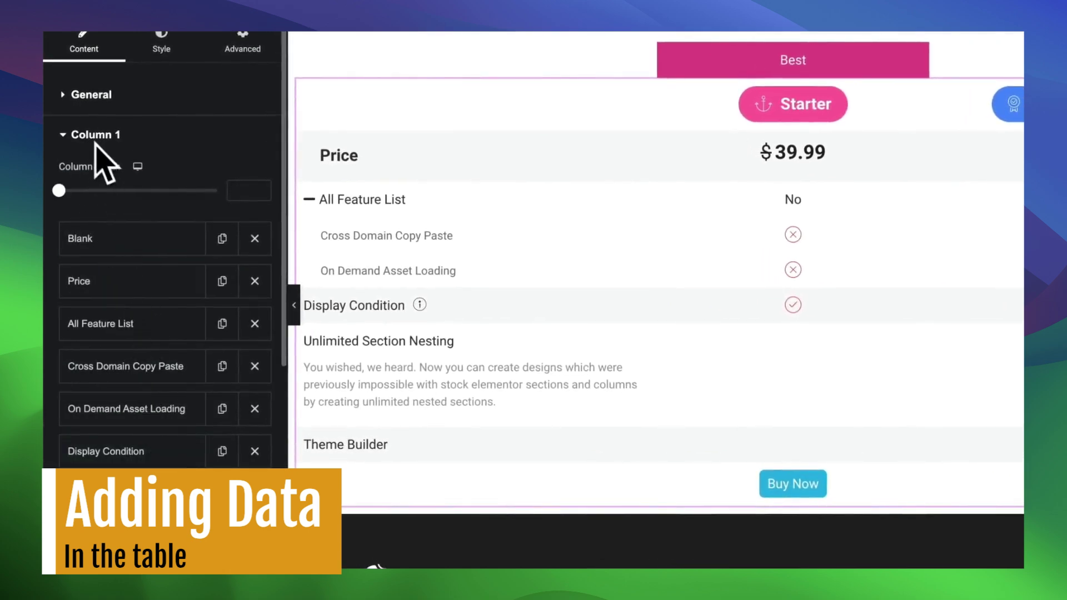
drag(59, 192, 75, 193)
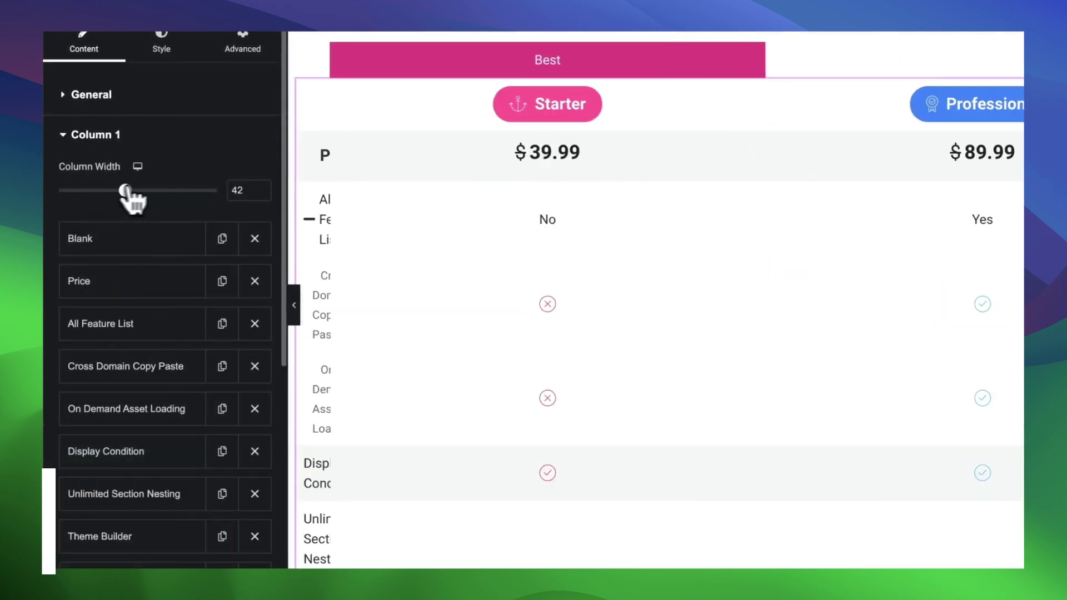
mouse_move(217, 190)
mouse_down()
mouse_move(97, 191)
mouse_move(218, 191)
mouse_up()
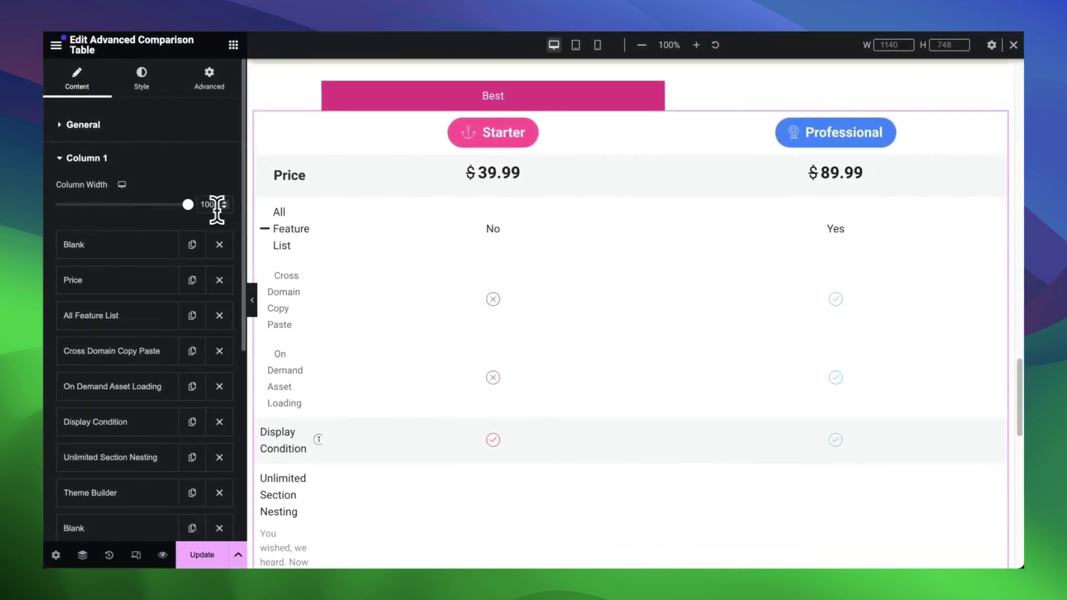
double_click(214, 204)
key(BackSpace)
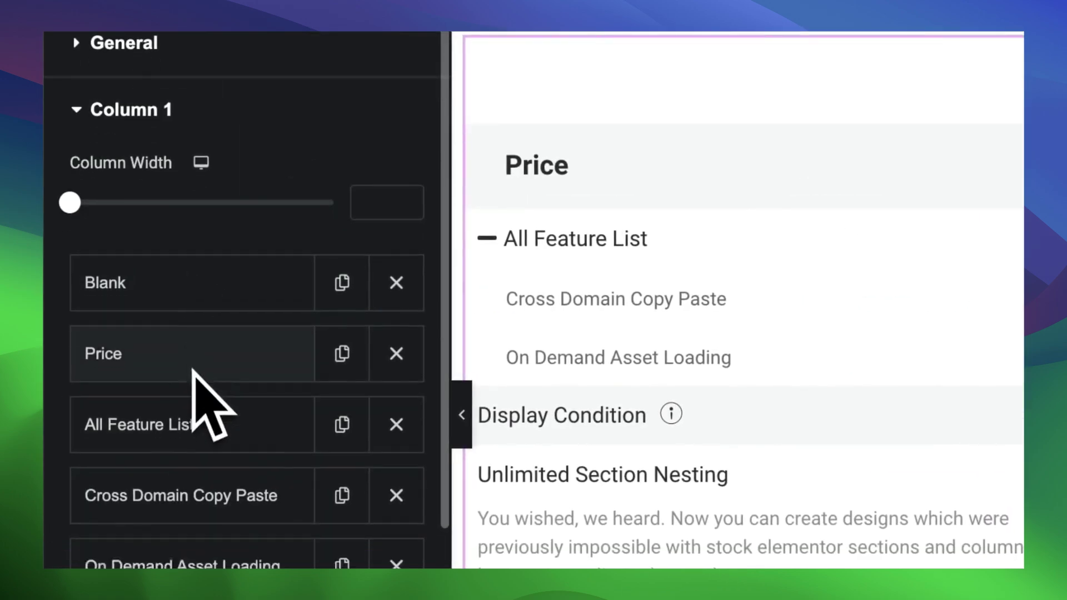
Examine the item lists of Columns 1, 2 and 3, including the settings of the Blank, Starter and Professional items
scroll(198, 376, down, 5)
scroll(200, 472, down, 4)
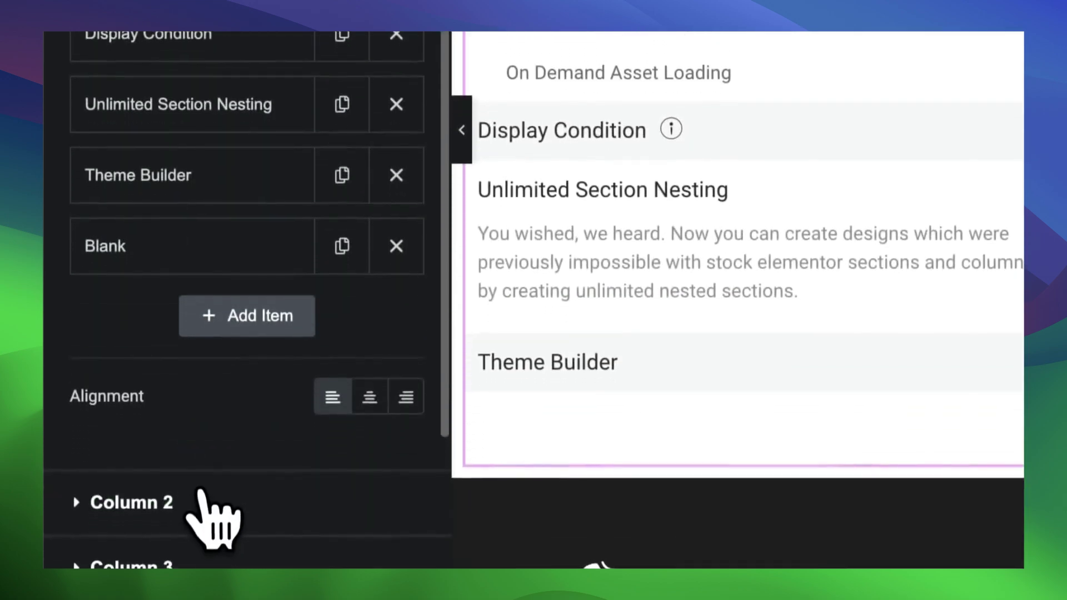
click(202, 497)
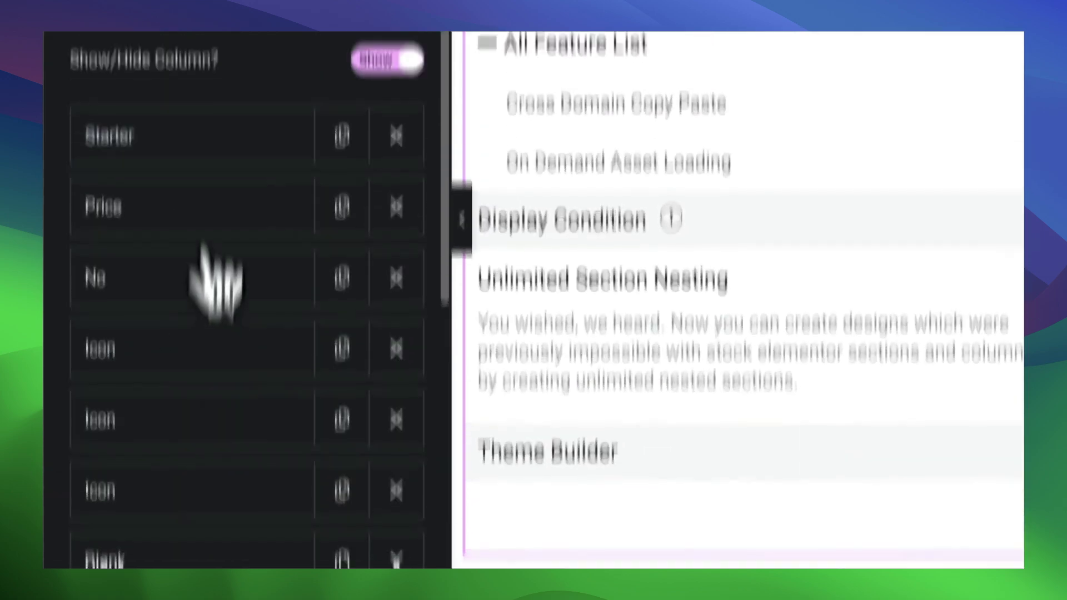
click(132, 185)
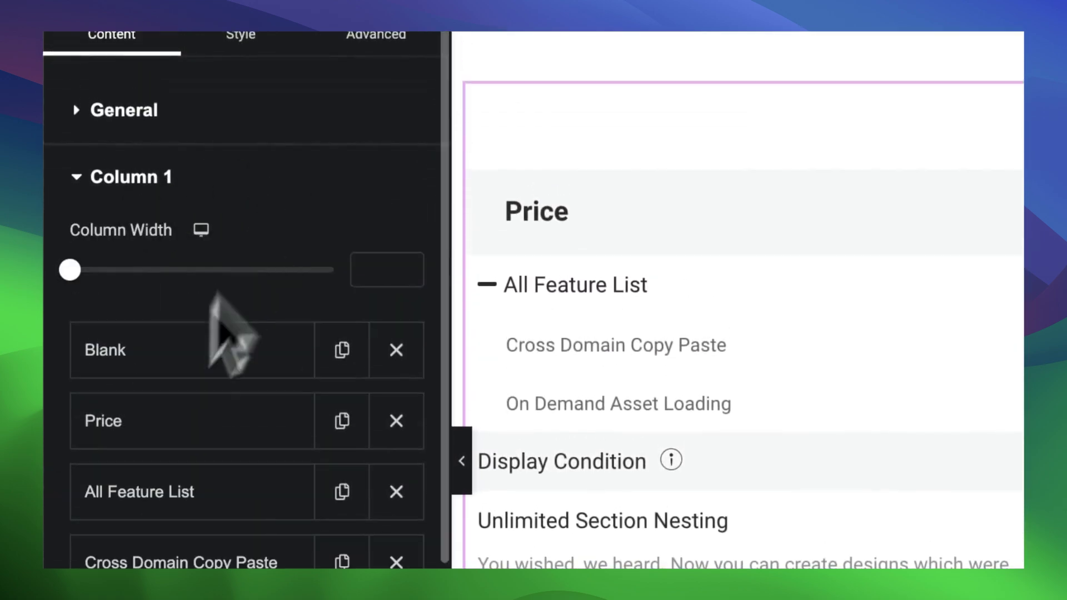
click(178, 353)
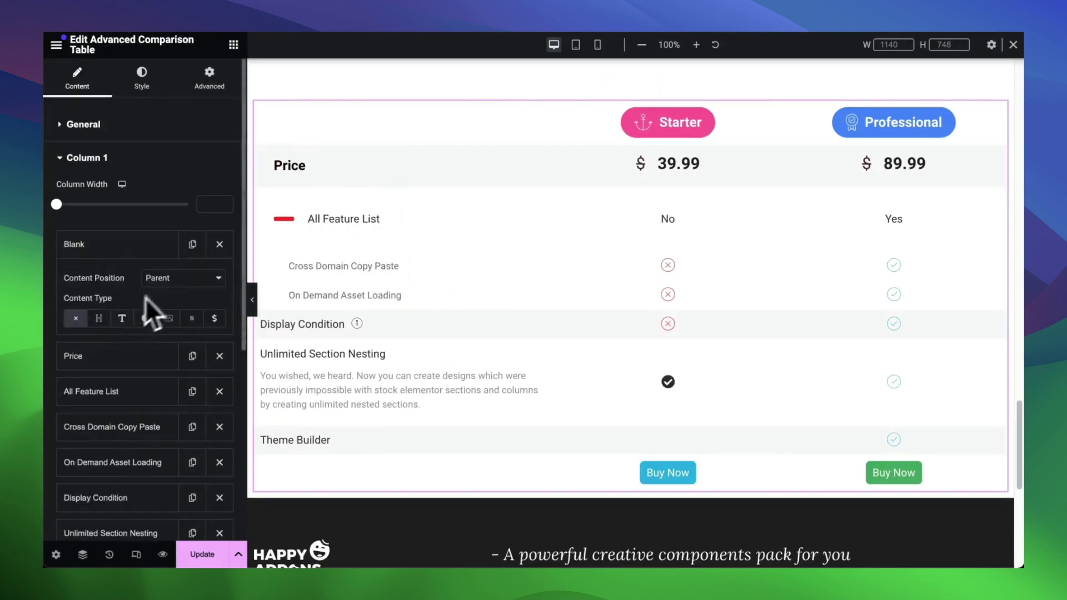
click(109, 161)
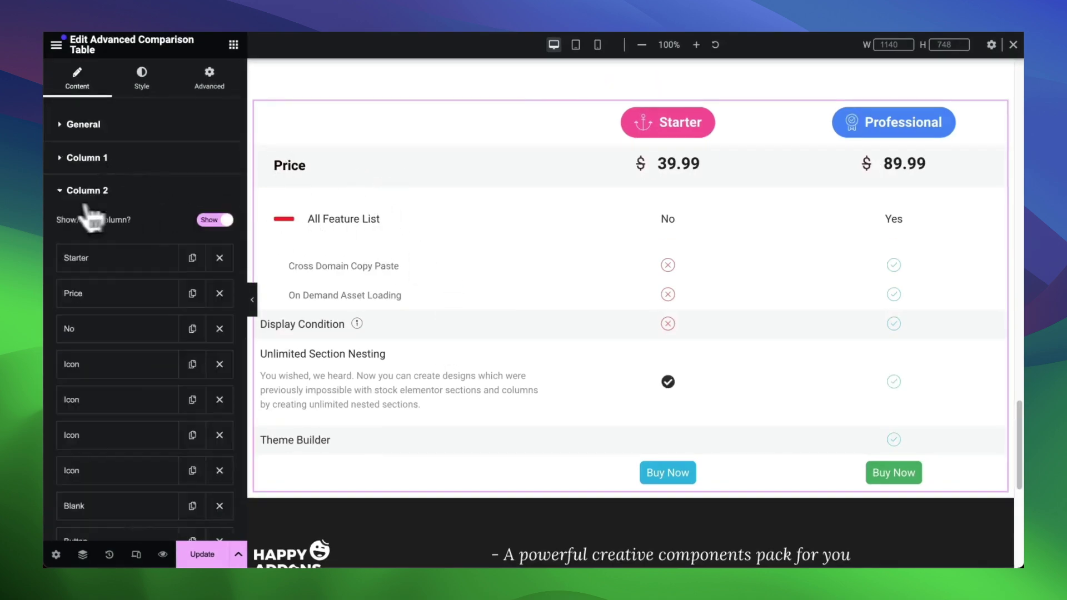
click(119, 263)
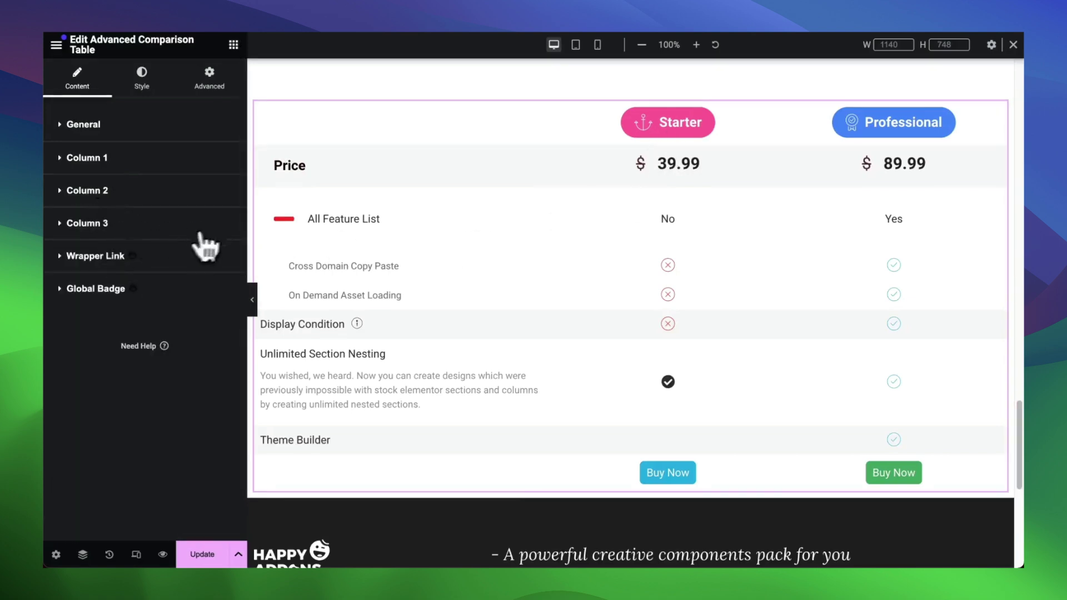
click(128, 294)
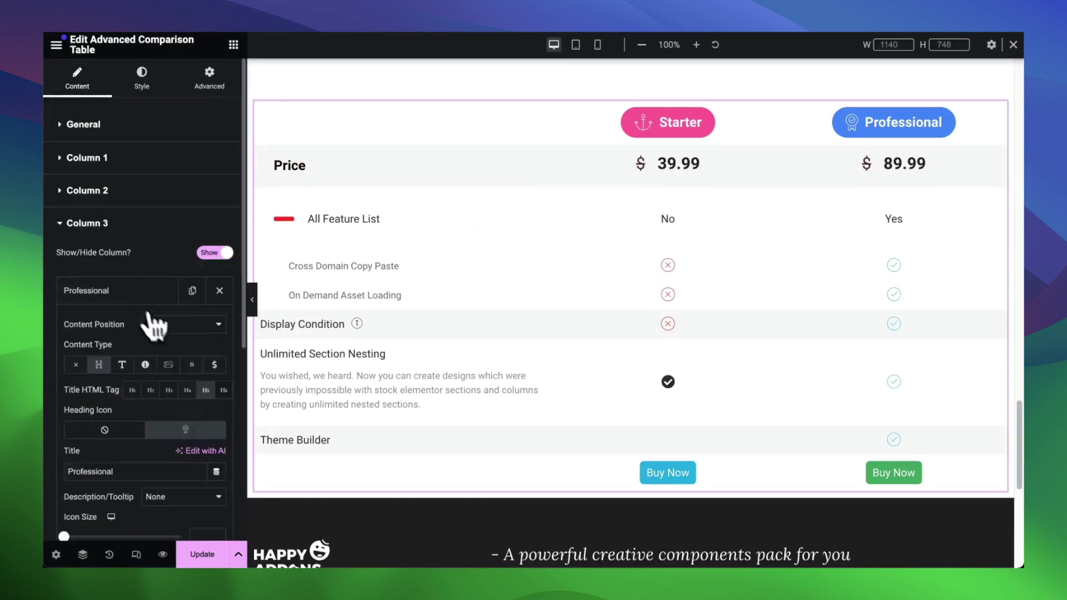
click(149, 292)
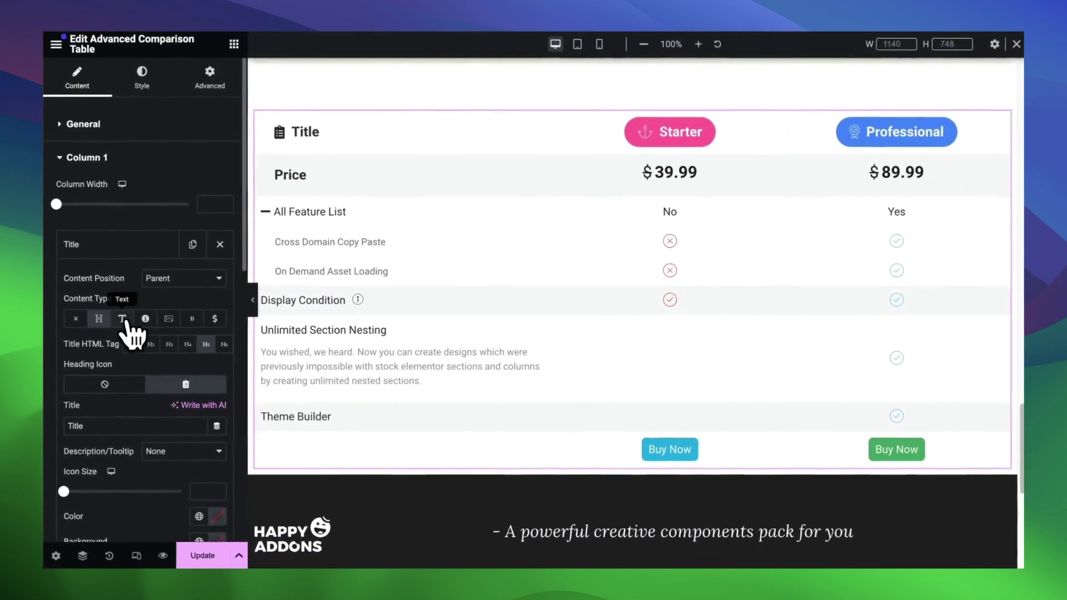
Try the Text, Icon, Image and Price content types on the first item of Column 1
scroll(130, 377, down, 3)
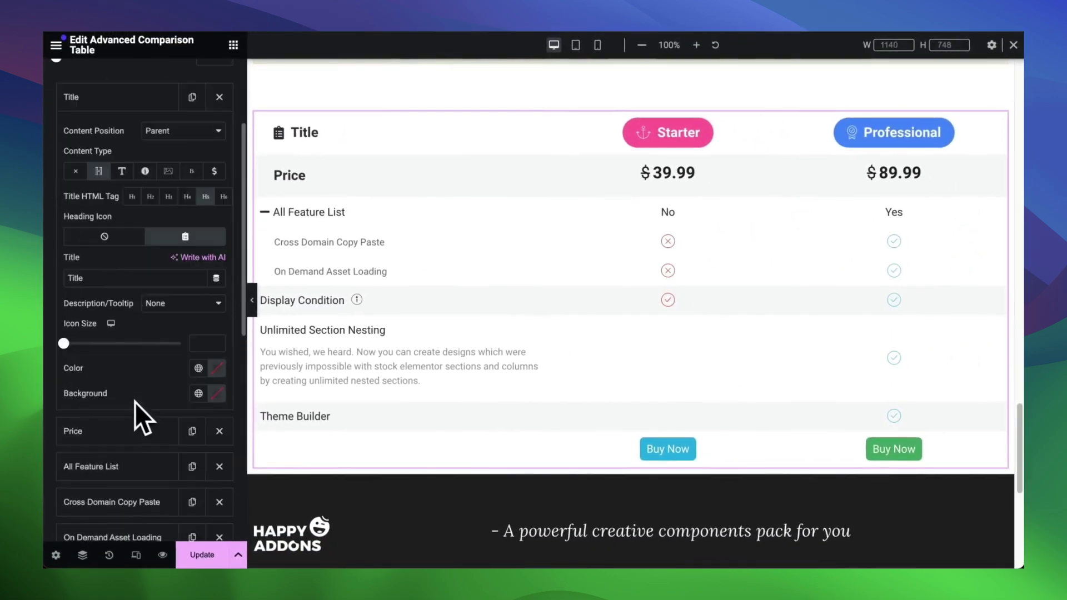
scroll(133, 389, up, 3)
click(164, 309)
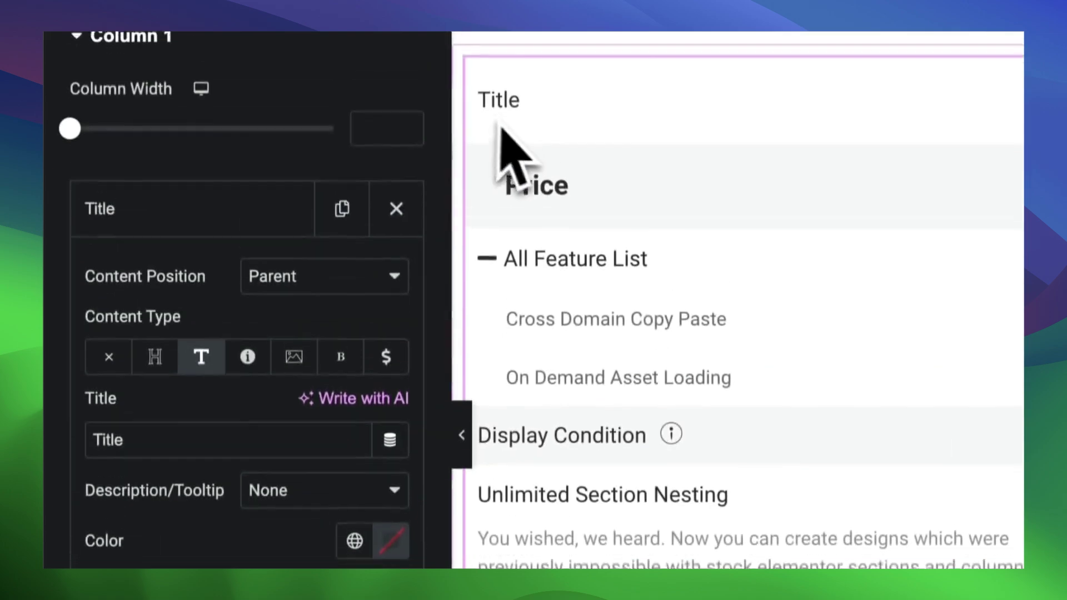
click(246, 212)
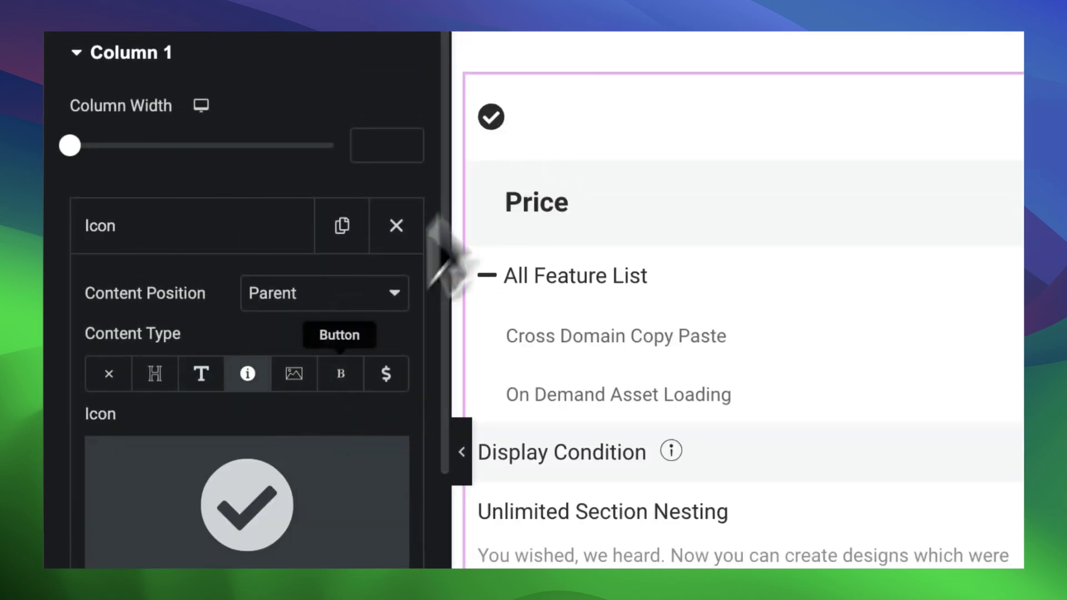
click(295, 375)
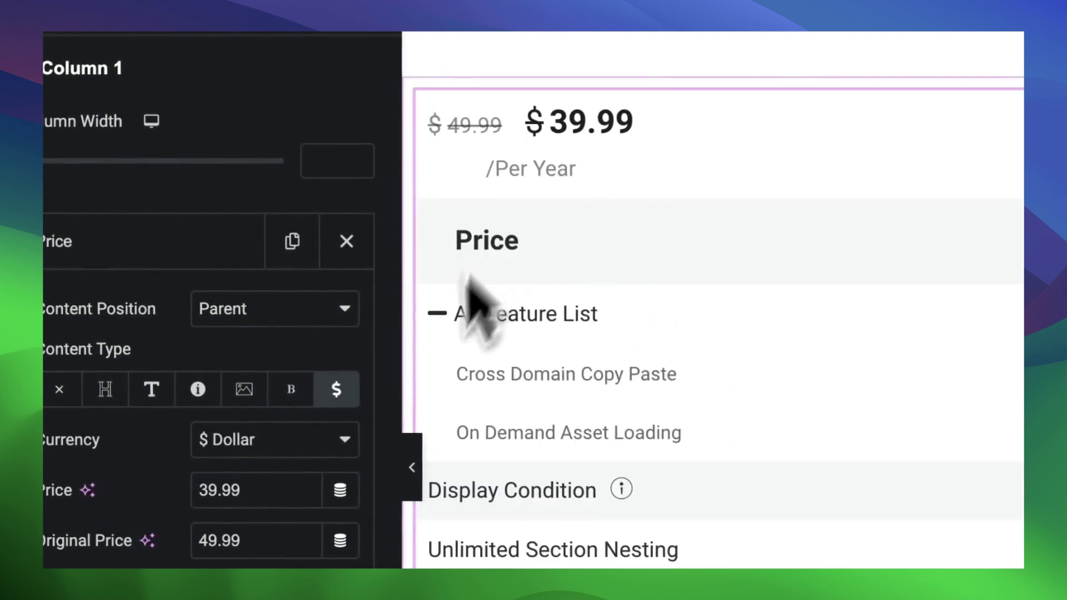
Make the first item of Column 1 a heading with a coffee cup icon and set its title to "Title 1"
click(59, 389)
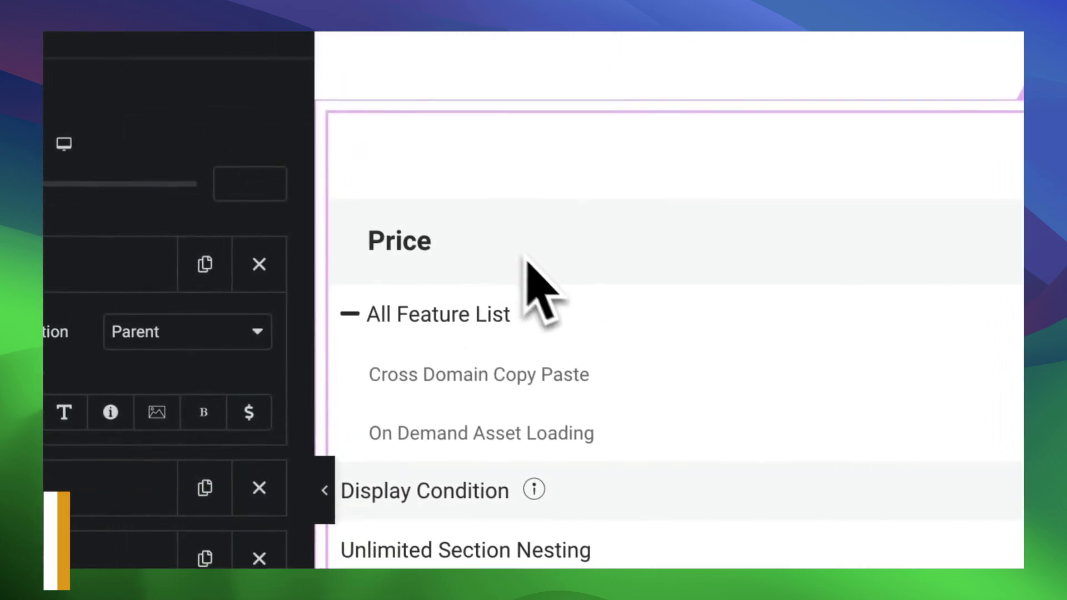
click(94, 260)
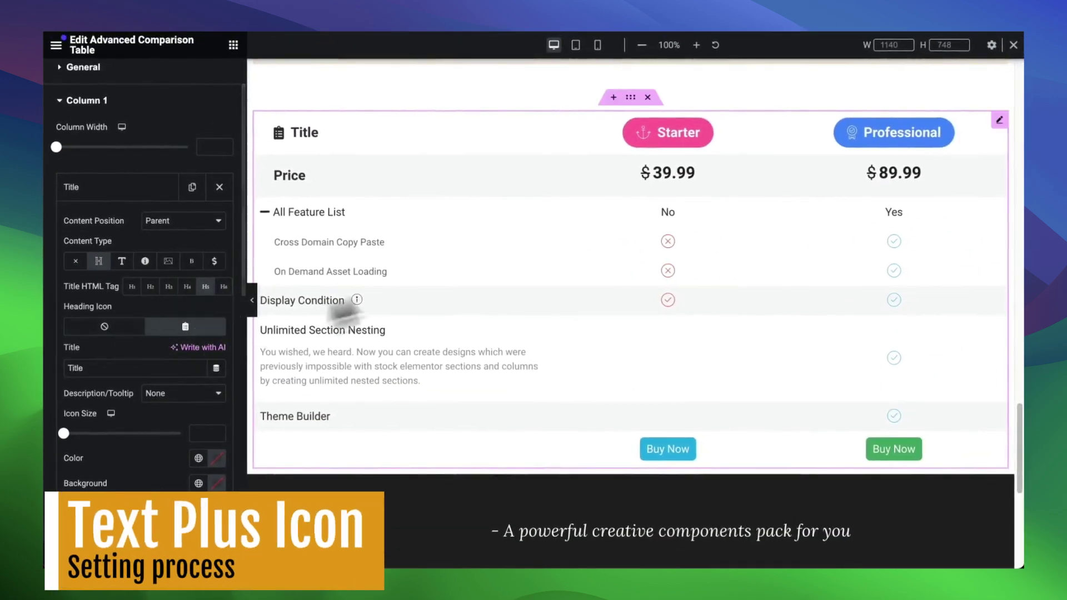
click(185, 326)
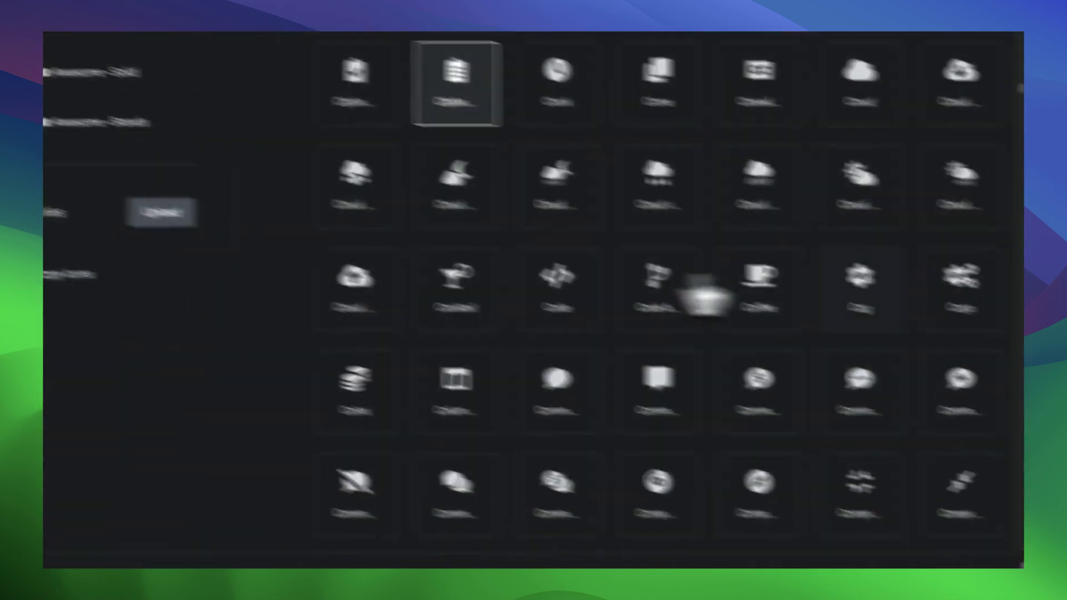
click(601, 250)
click(898, 540)
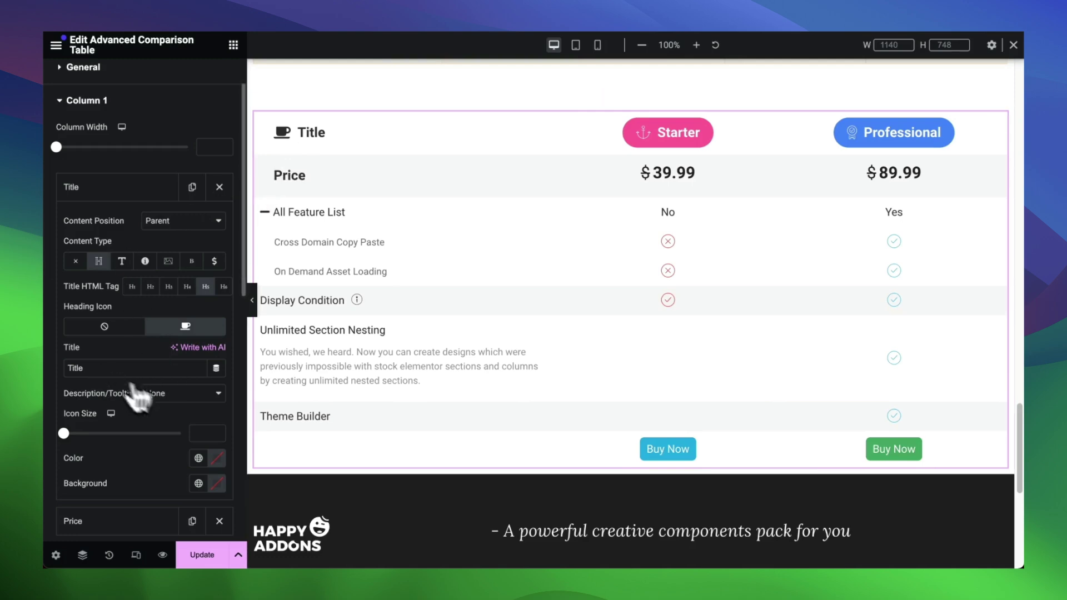
click(104, 368)
text(1)
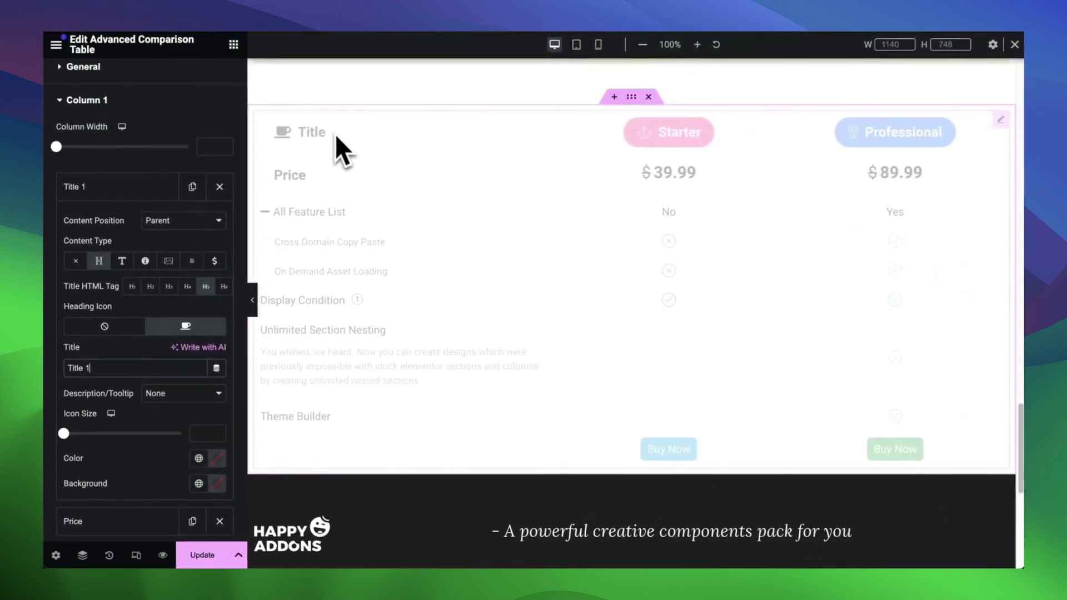
Try a description on the Title 1 heading, with the text "Description" aligned to the center
click(186, 393)
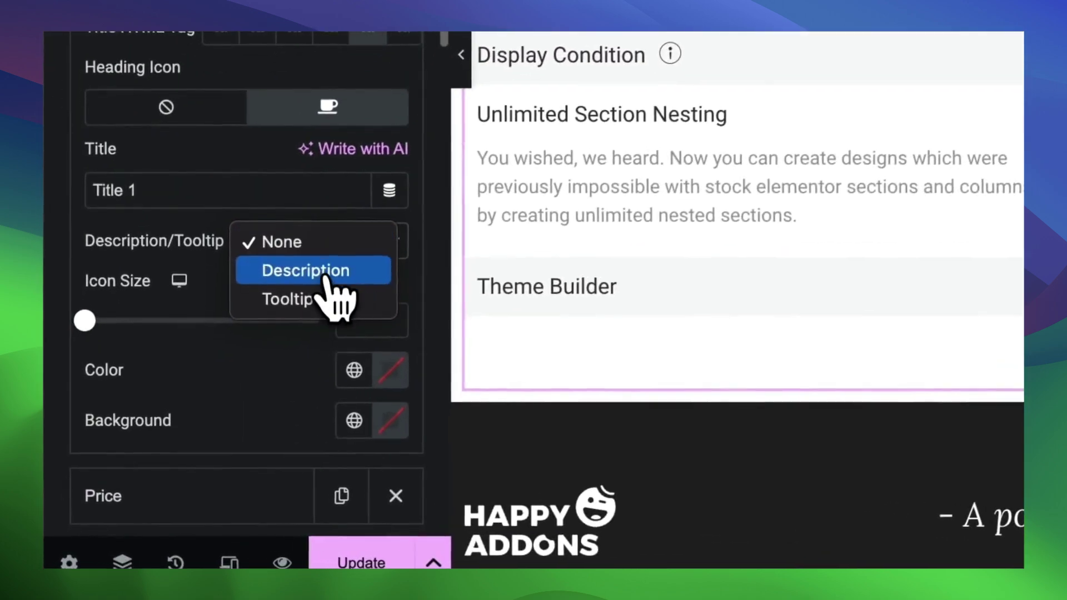
click(188, 410)
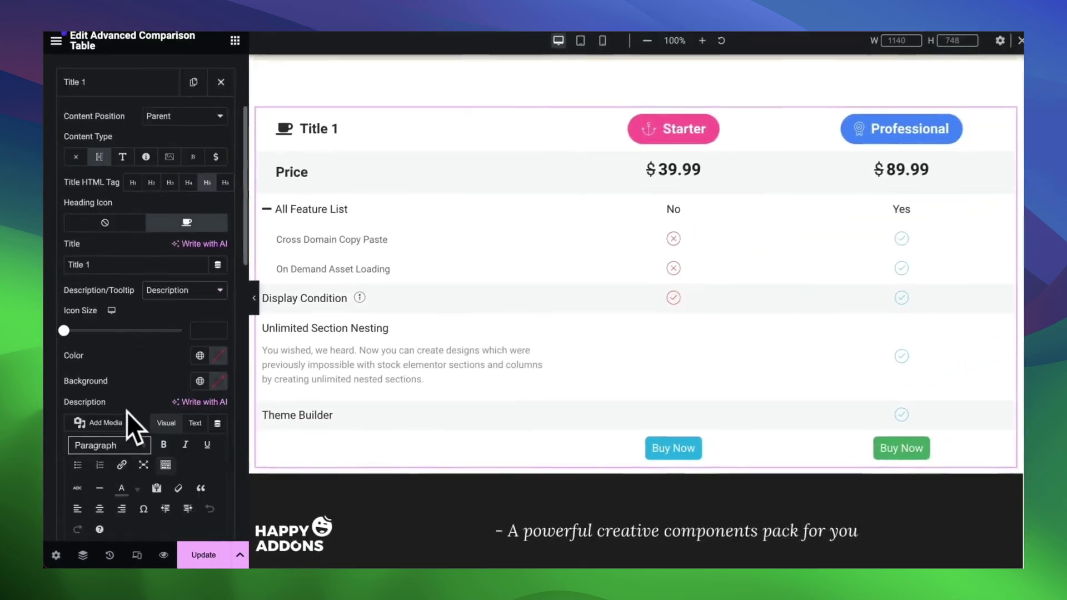
scroll(127, 412, down, 2)
click(136, 483)
text(Description)
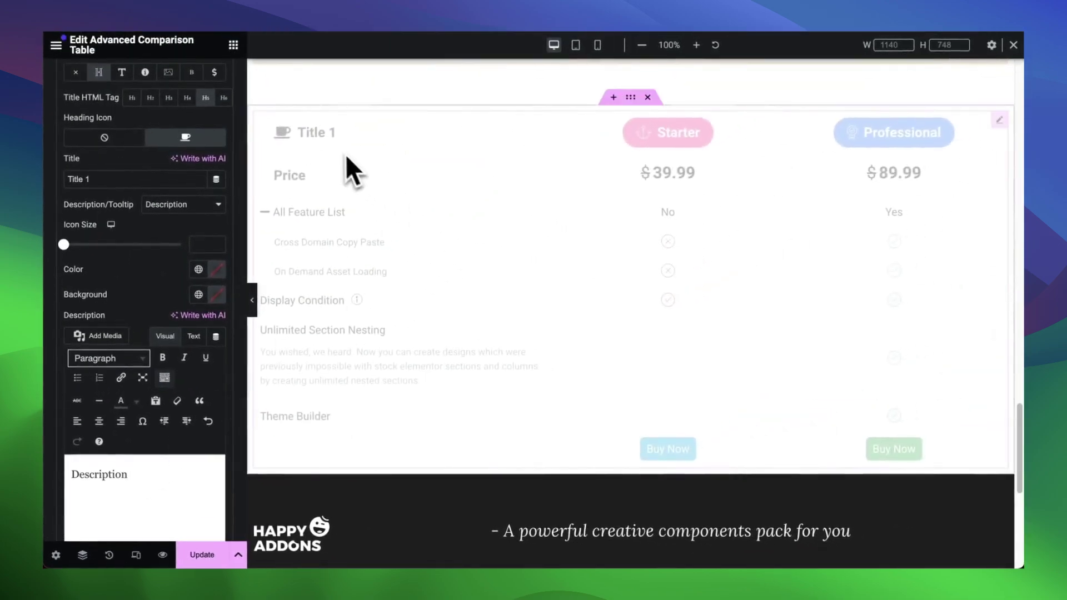
double_click(109, 474)
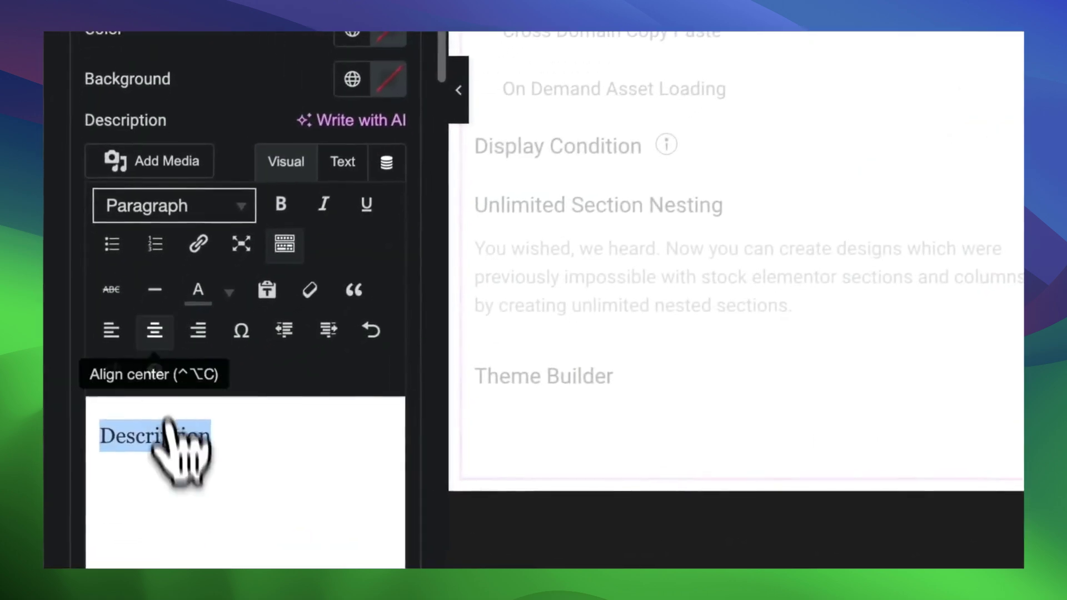
click(98, 421)
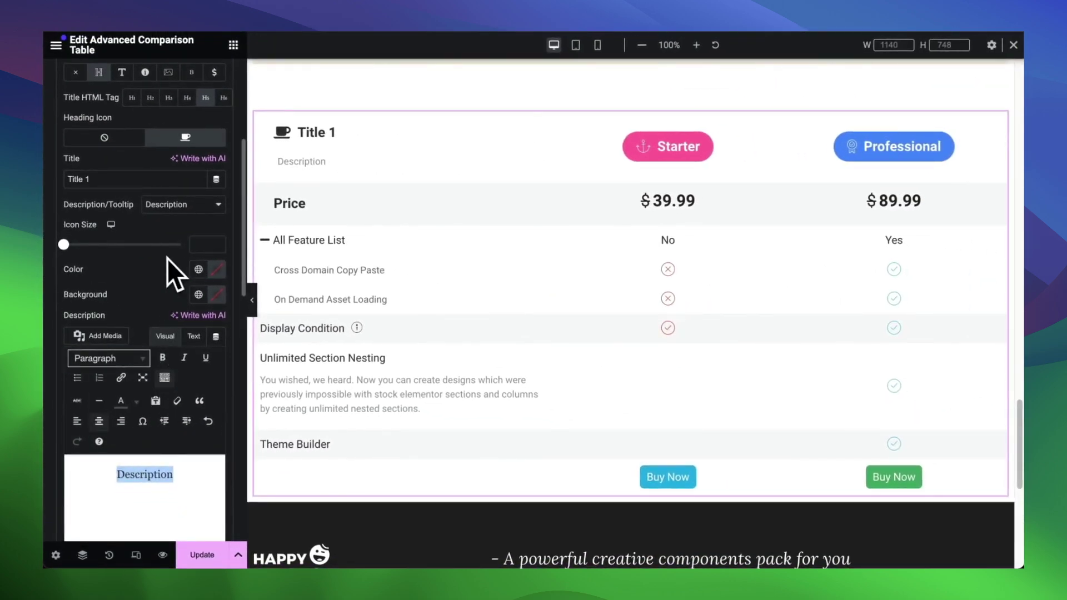
Give the Title 1 heading a tooltip with the text "Tooltips" and set its icon size to 26
click(183, 204)
click(180, 220)
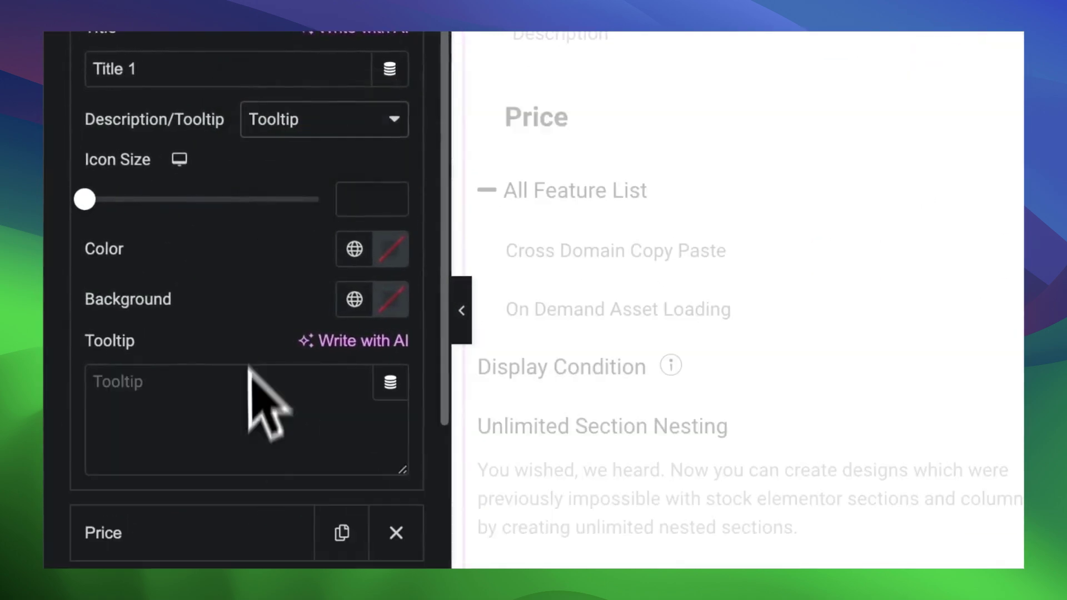
text(Tooltips)
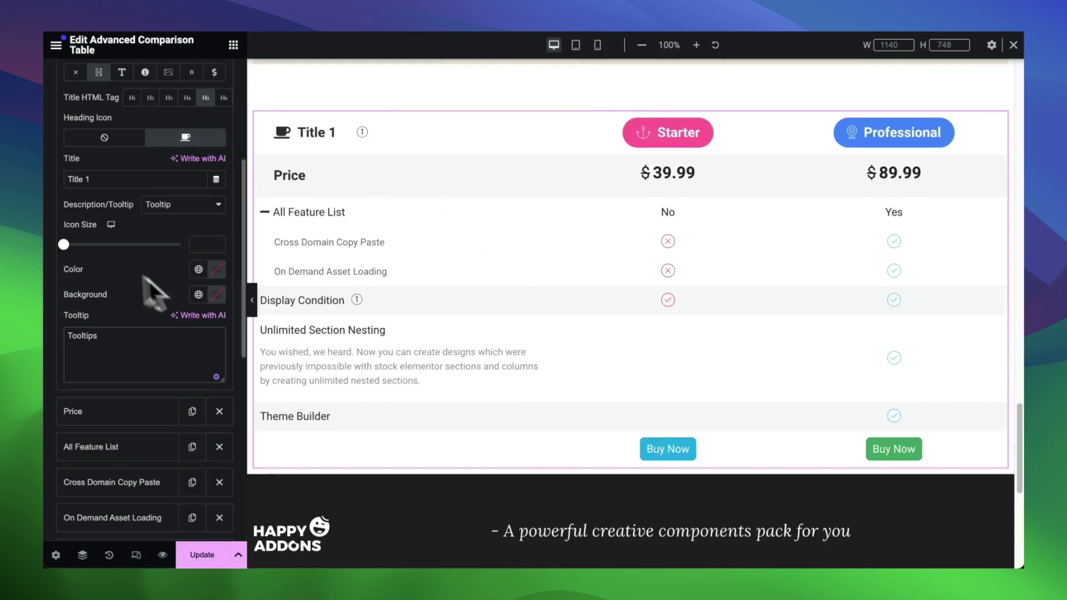
drag(63, 244, 86, 213)
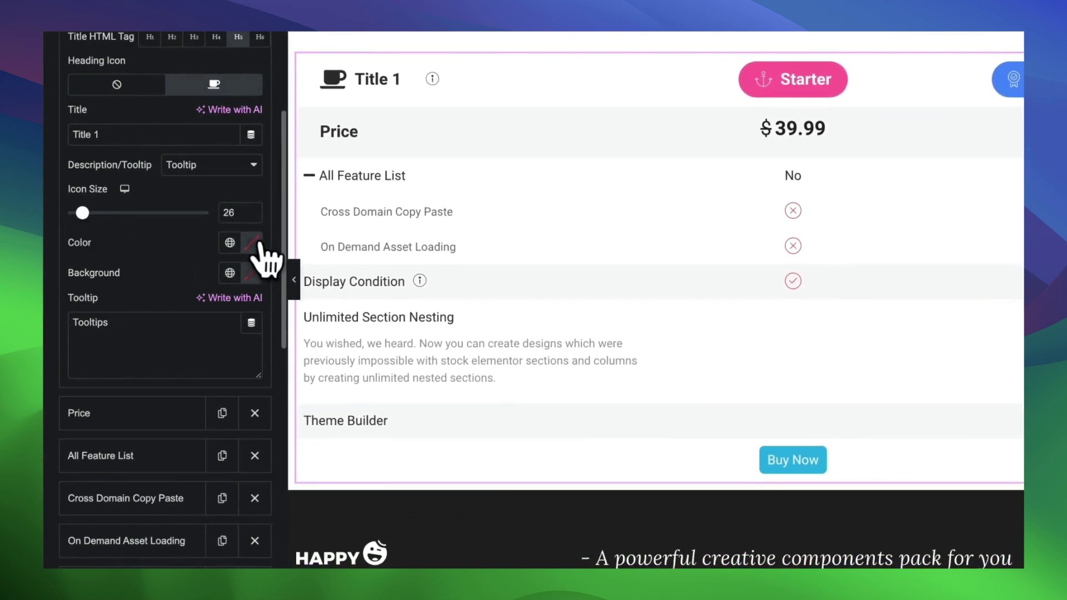
Try a light red color and a black background on the Title 1 heading, and reset both
click(256, 243)
click(254, 312)
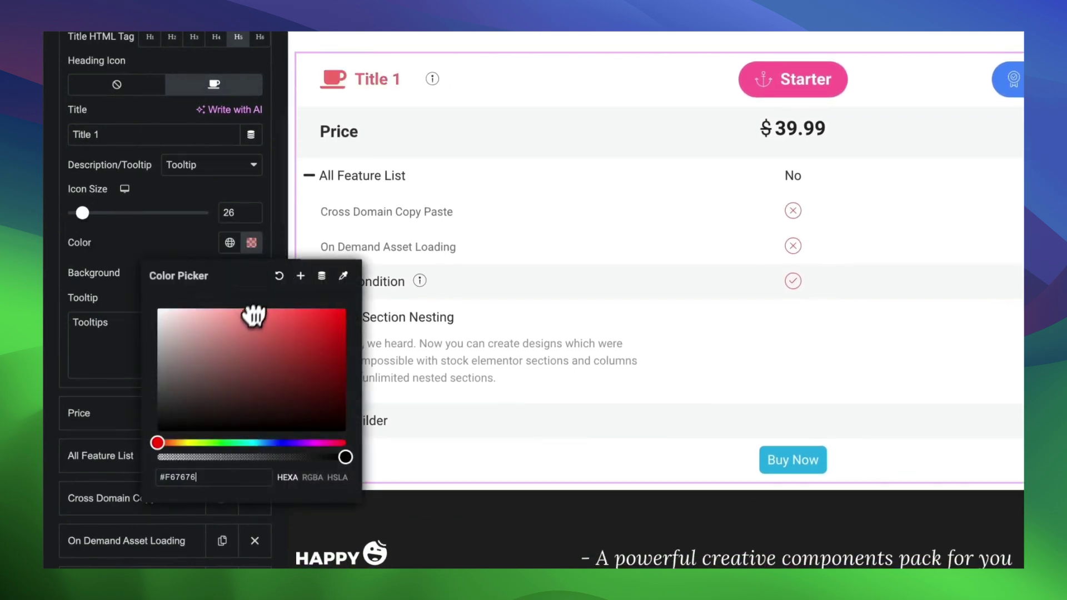
key(Escape)
click(251, 273)
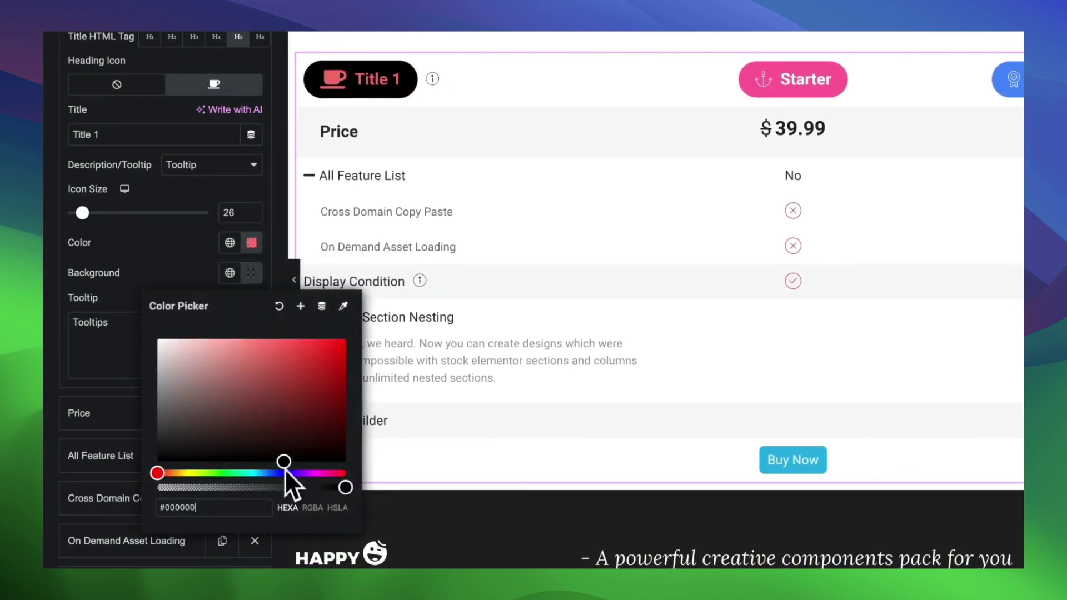
click(247, 273)
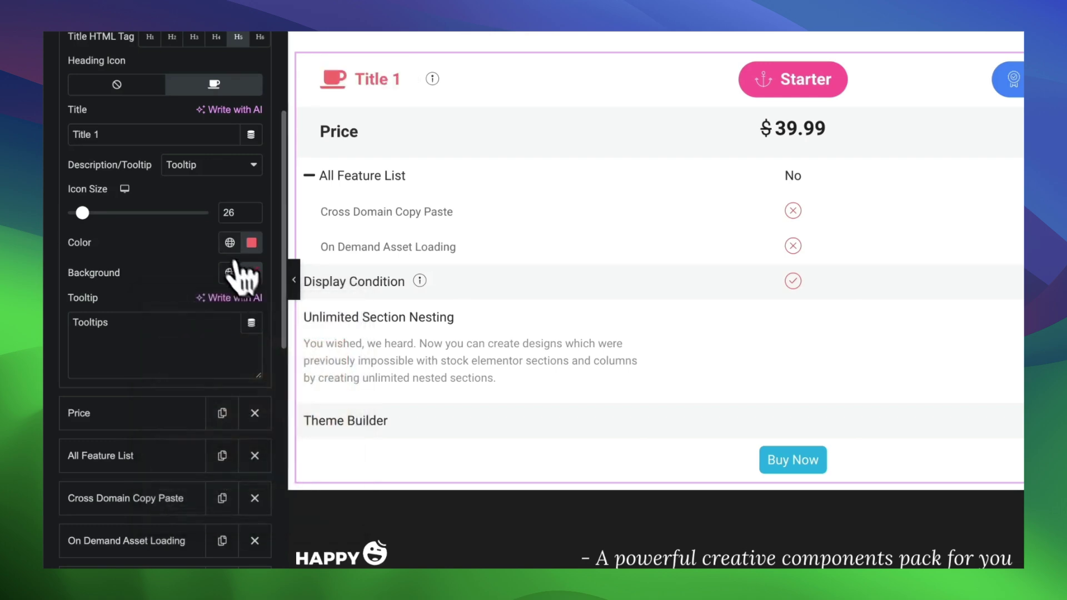
click(251, 242)
click(321, 280)
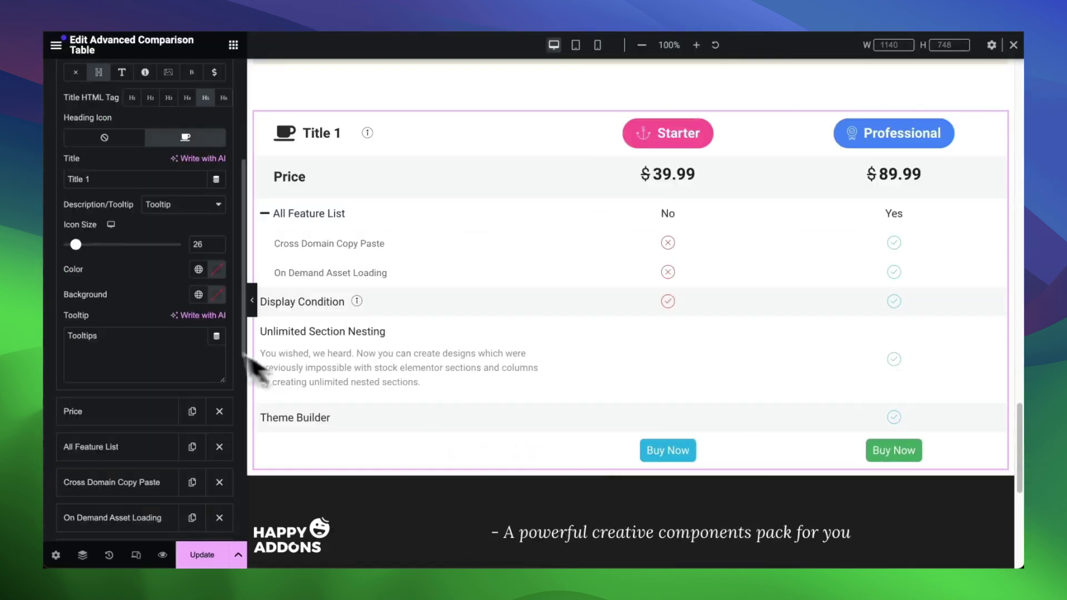
Switch the first item to the Text content type, change its title to "Title 2" and color it bright red
scroll(105, 251, up, 2)
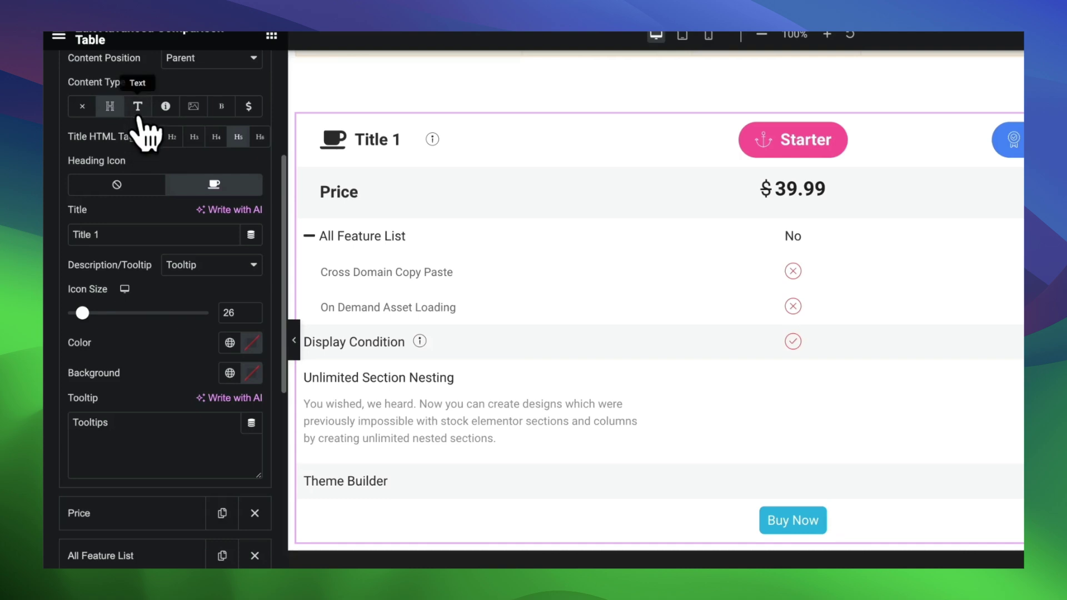
click(137, 111)
scroll(133, 261, up, 1)
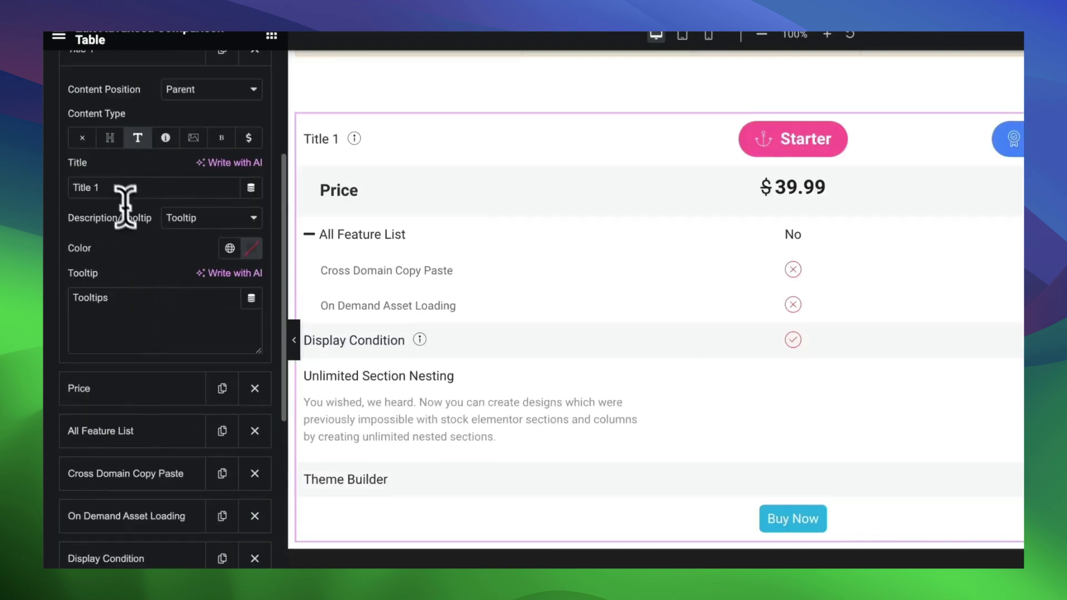
key(BackSpace)
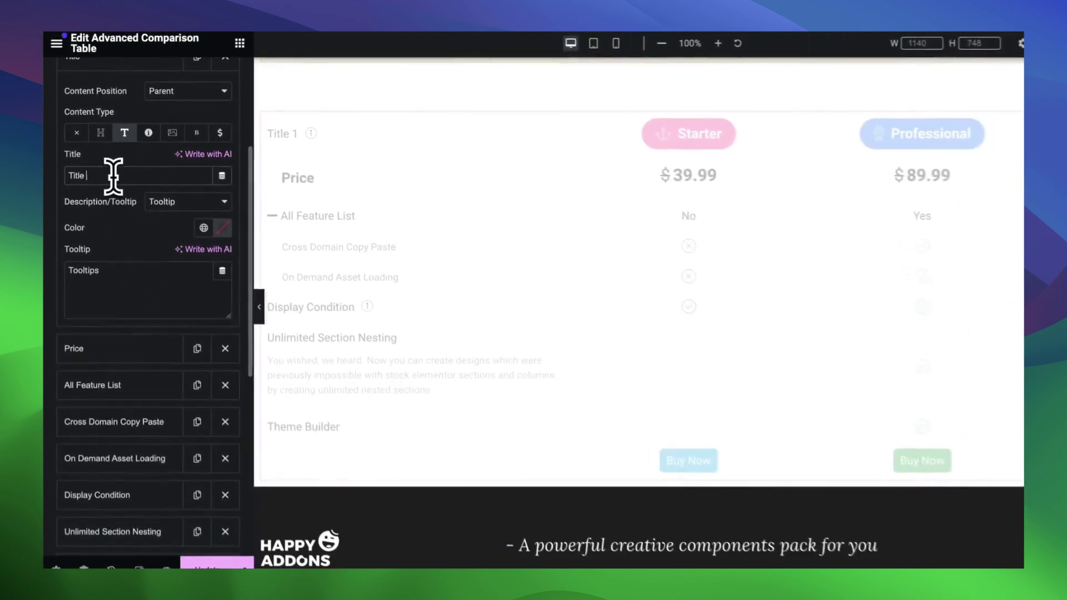
text(2)
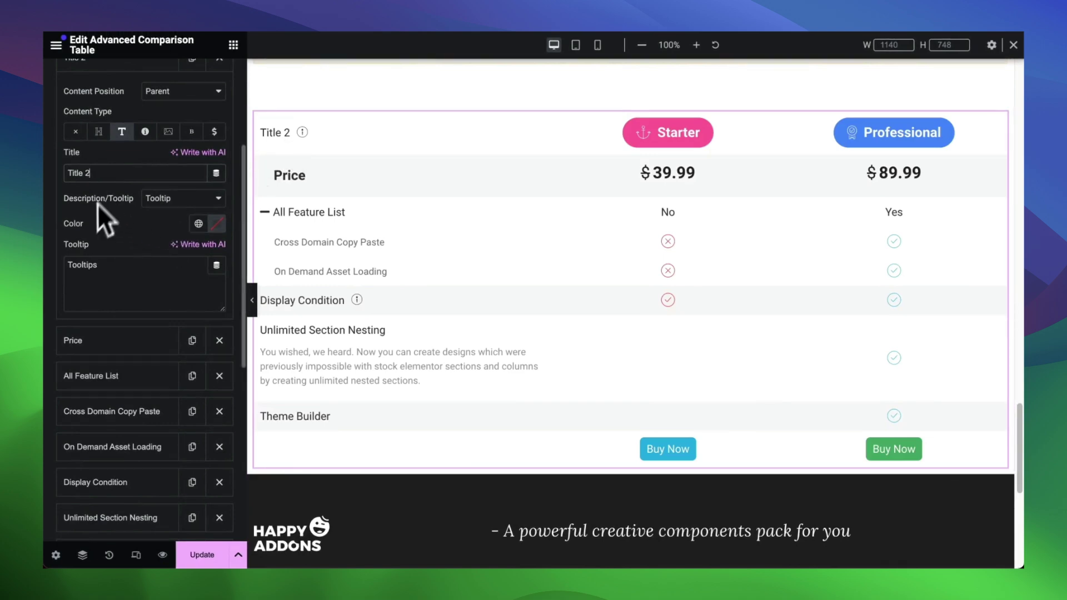
click(214, 224)
click(172, 279)
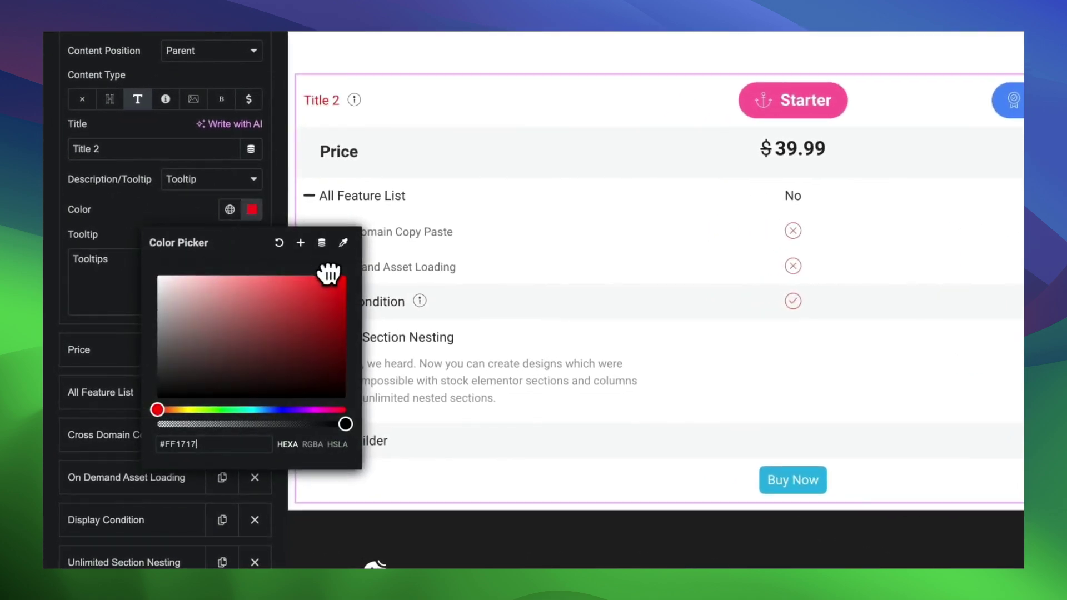
Review the Description/Tooltip options of the Title 2 text item, leaving it on Tooltip
click(166, 220)
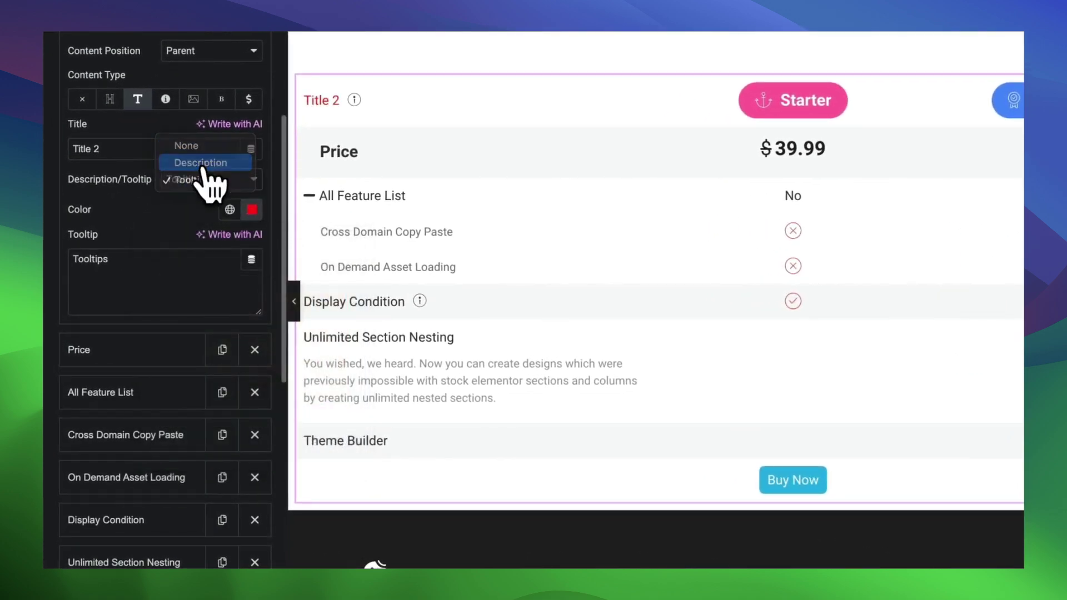
click(201, 163)
click(213, 197)
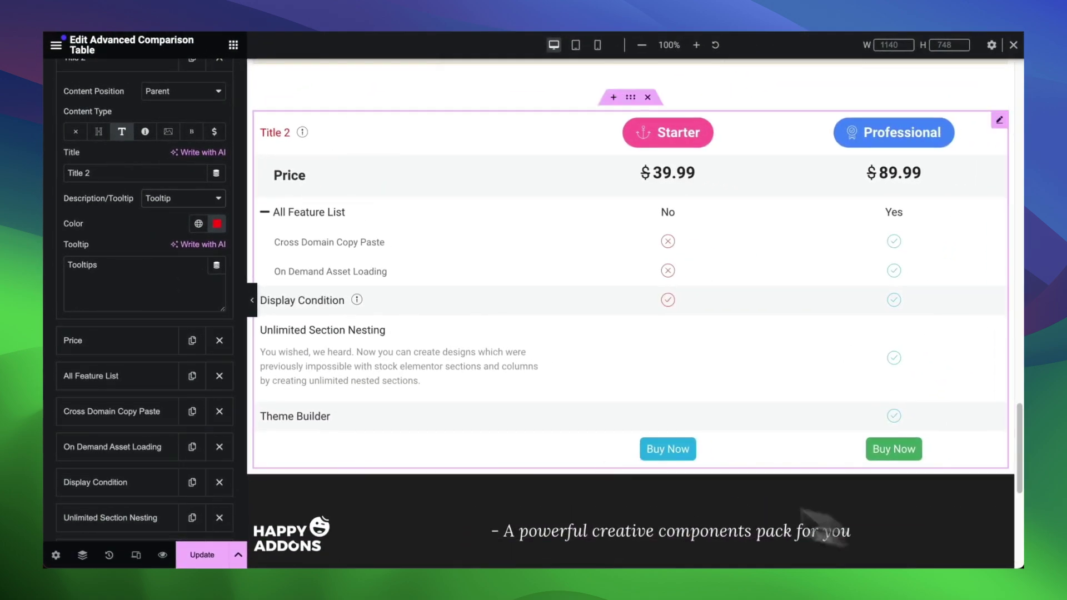
Switch the first item to the Icon content type, use the square check icon and set its size to 70
click(145, 132)
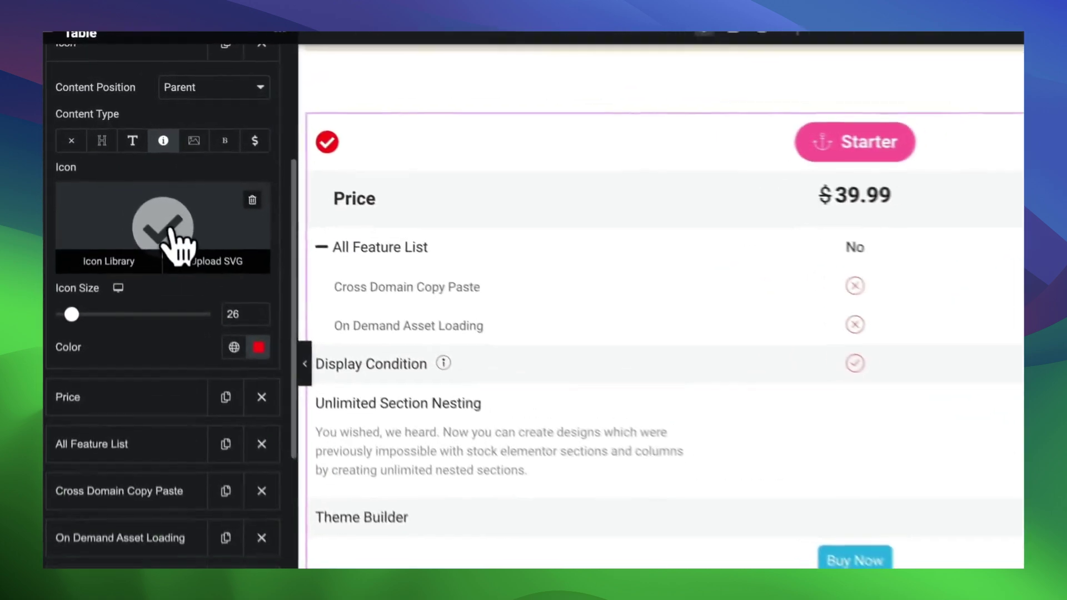
click(172, 233)
click(489, 167)
click(589, 141)
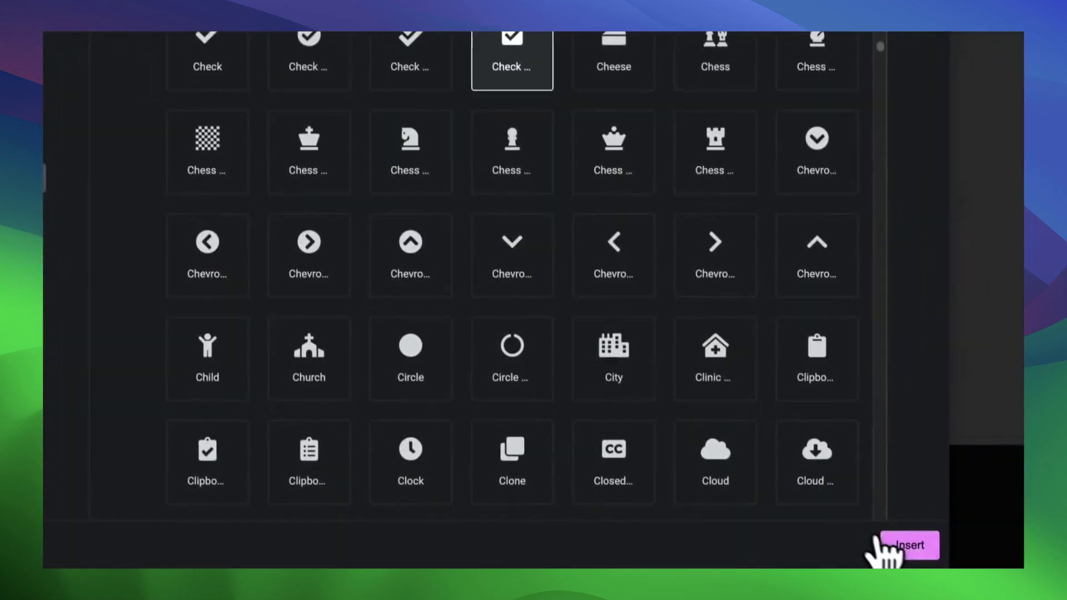
click(890, 545)
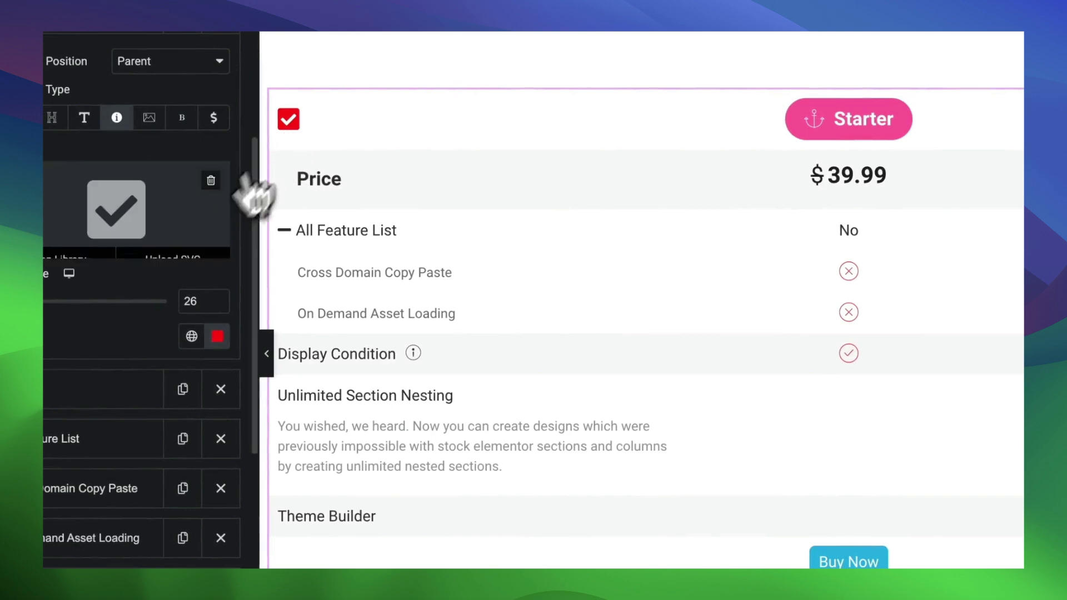
mouse_move(102, 305)
mouse_down()
mouse_move(131, 309)
mouse_move(119, 310)
mouse_up()
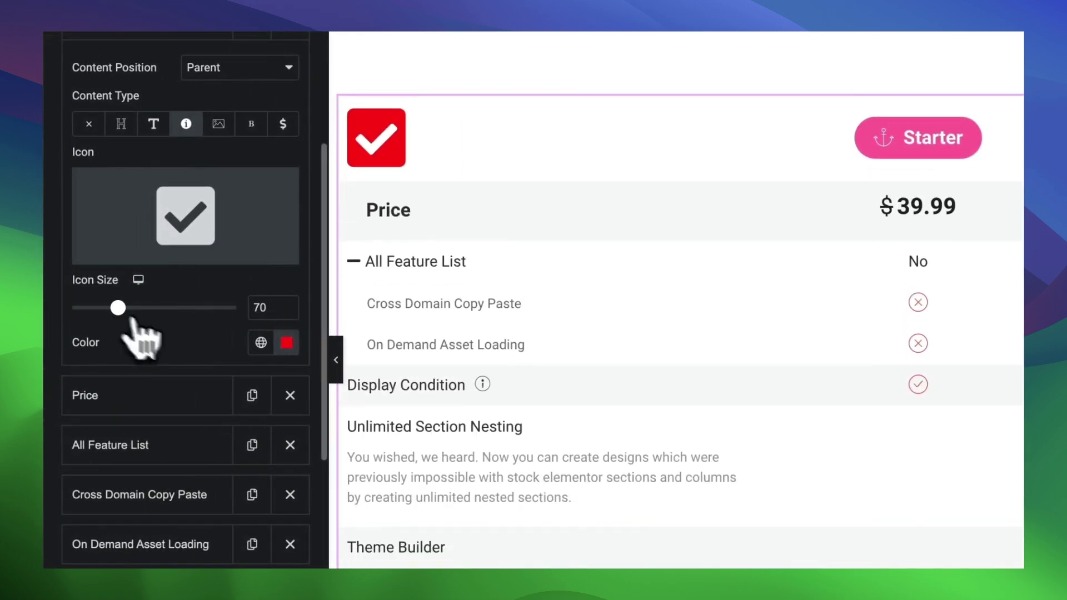
Switch the first item to the Image content type and insert 6022003.jpg from the media library at Thumbnail - 150 x 150 resolution
click(218, 123)
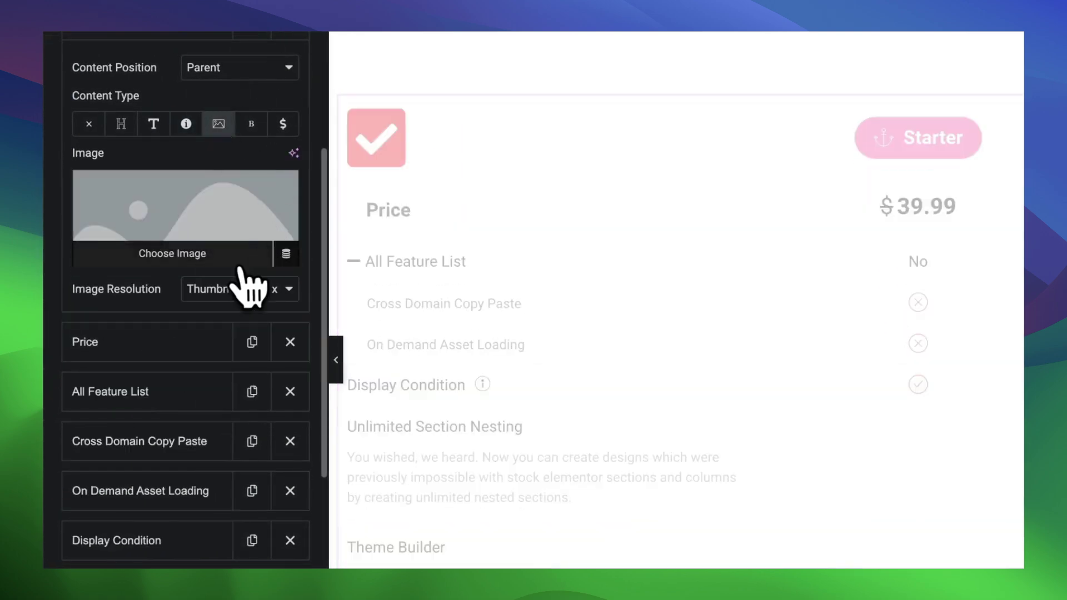
click(214, 225)
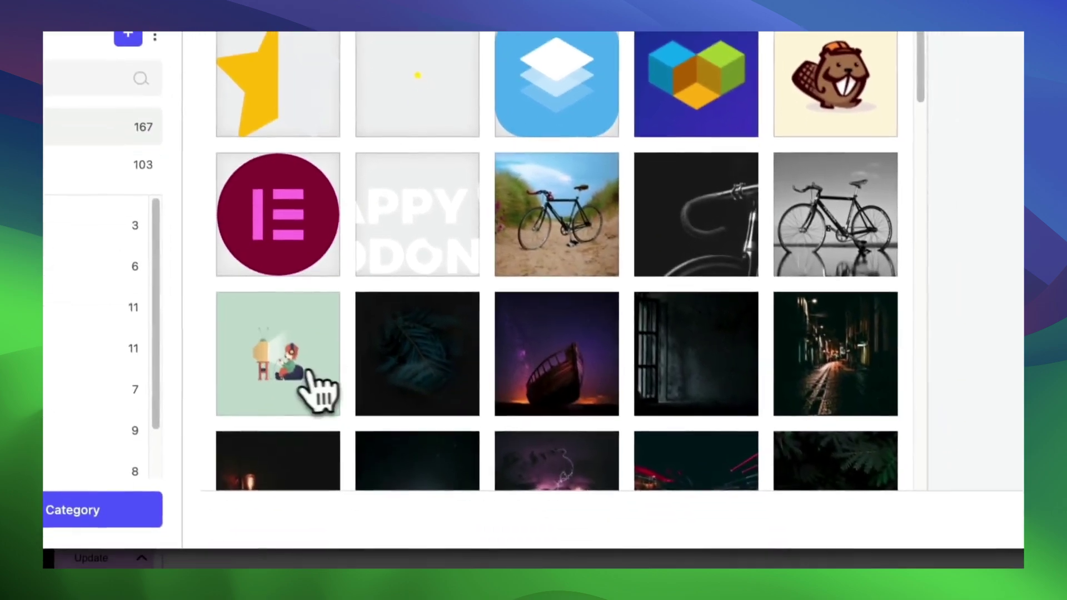
click(348, 485)
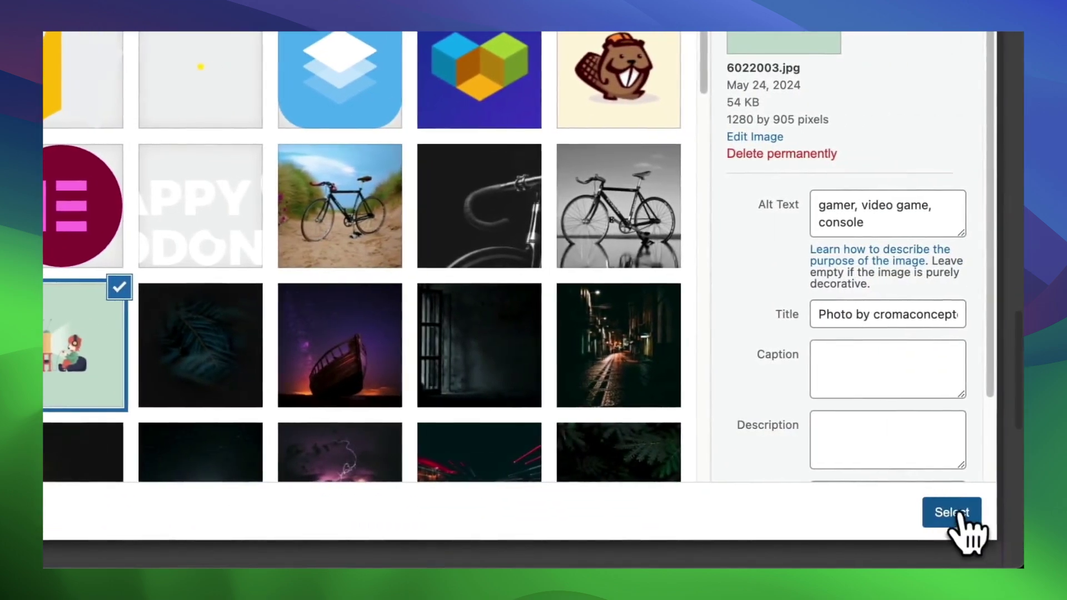
click(952, 517)
click(333, 255)
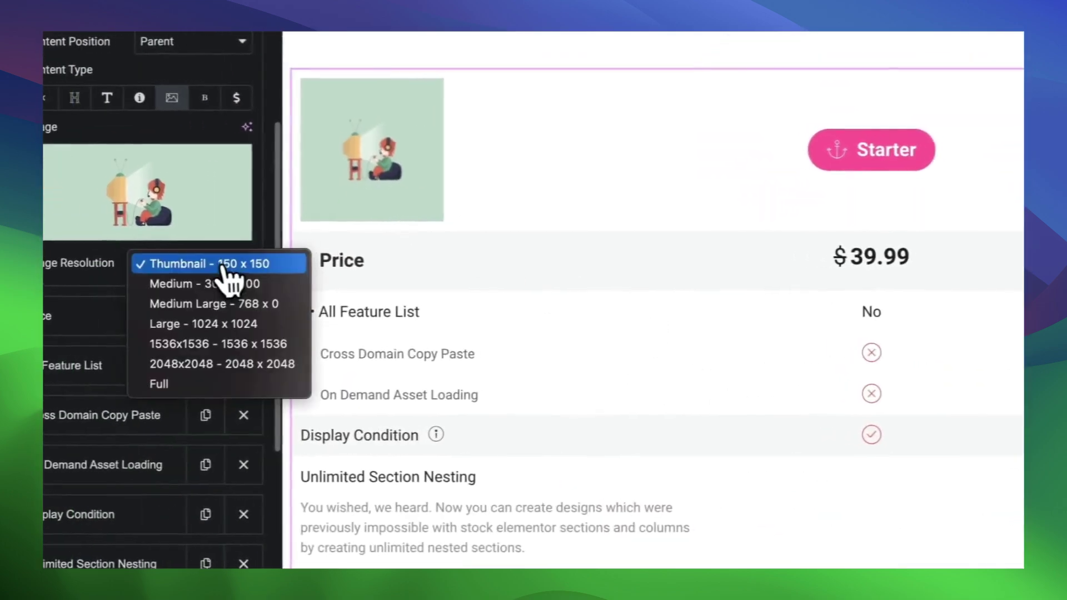
click(197, 285)
click(220, 188)
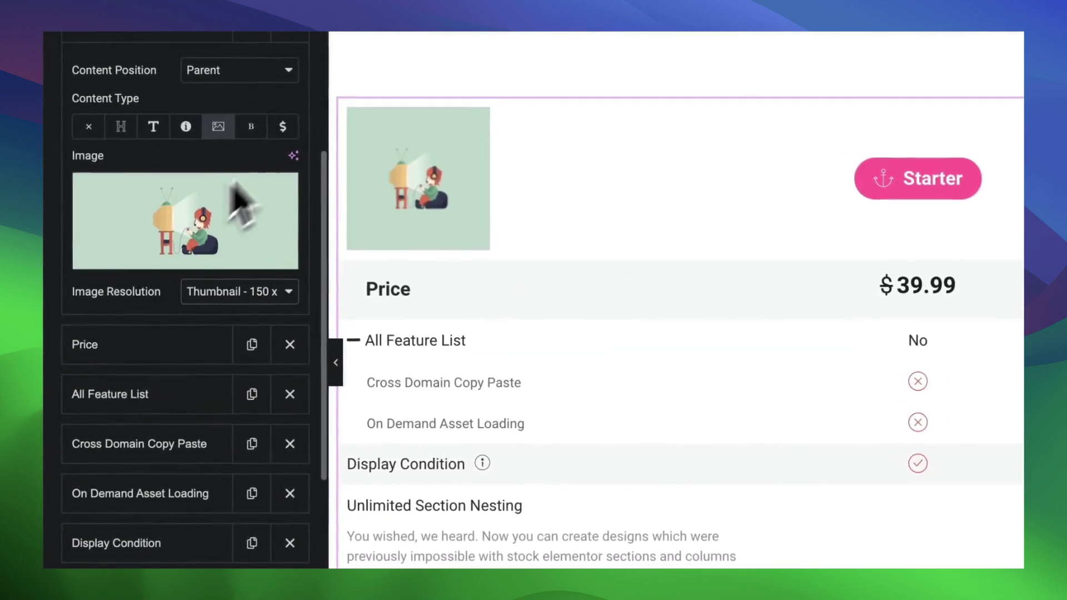
Switch the first item to the Button content type, set its text color to #FFFFFF and its title to "Buy Now -"
click(222, 101)
click(286, 253)
click(167, 327)
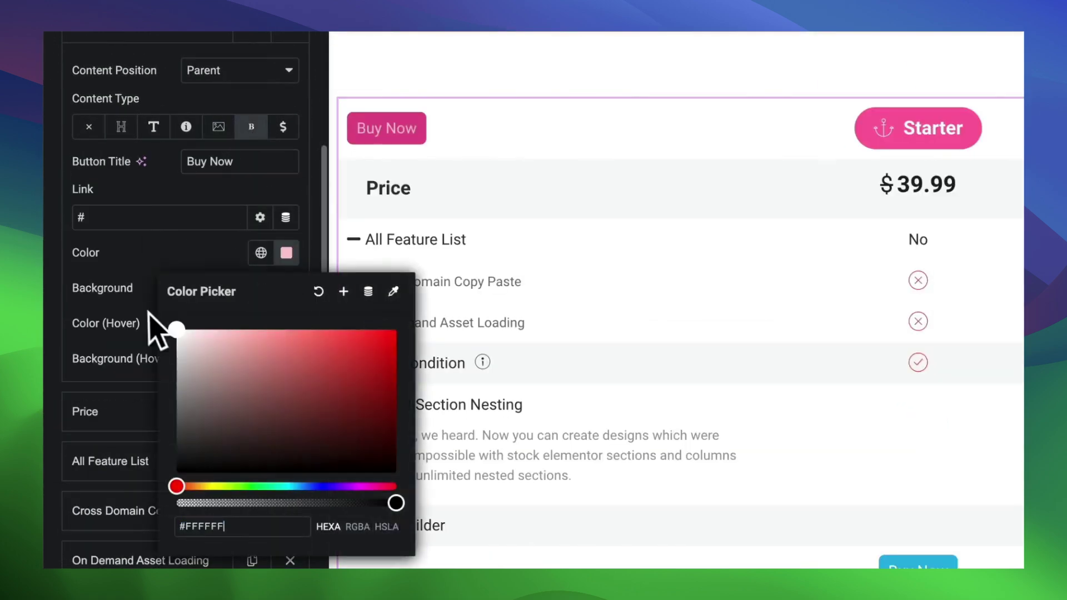
click(196, 219)
text(-)
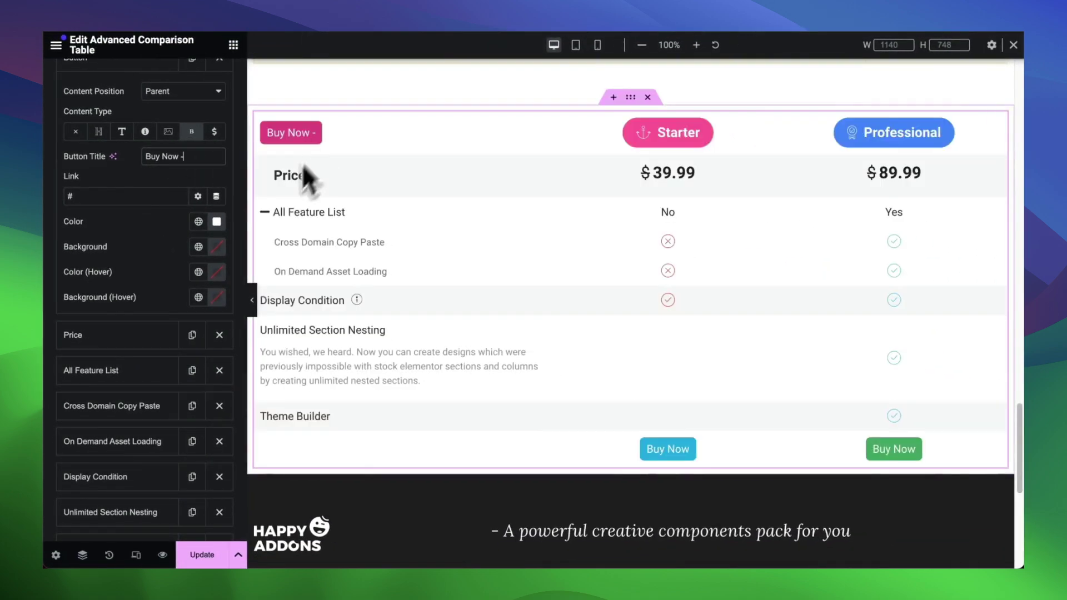
Set the Buy Now button's hover text color to #000000 and pick a hover background color for it
click(217, 271)
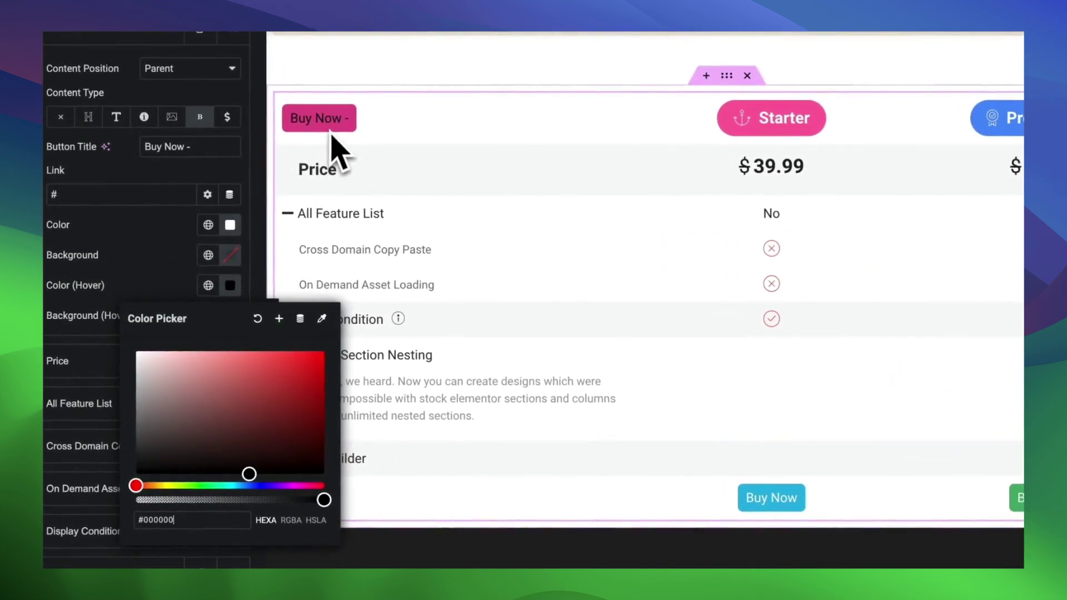
click(228, 316)
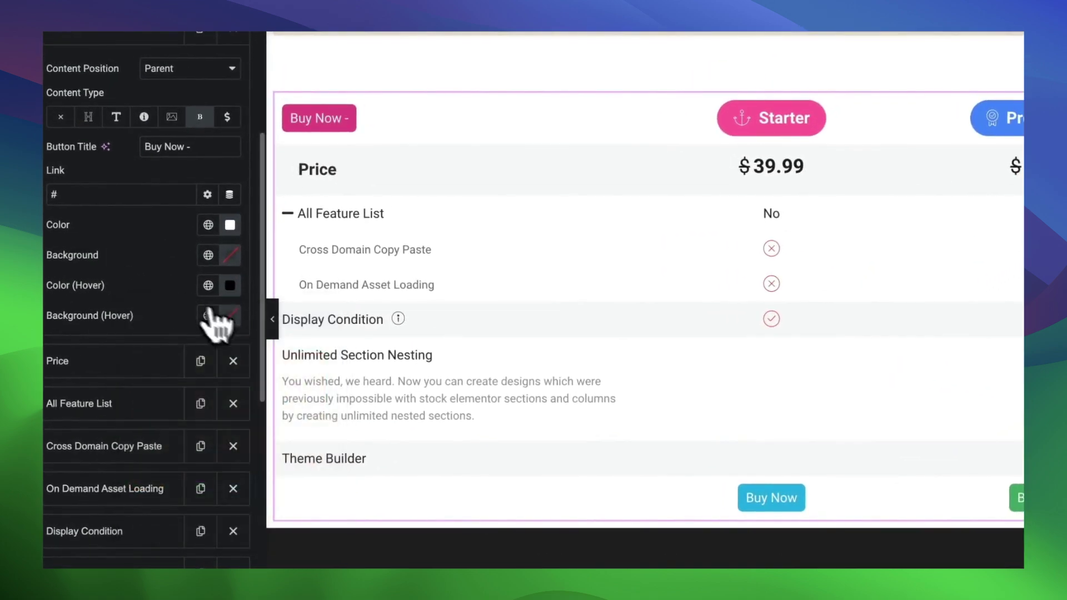
click(244, 382)
click(286, 214)
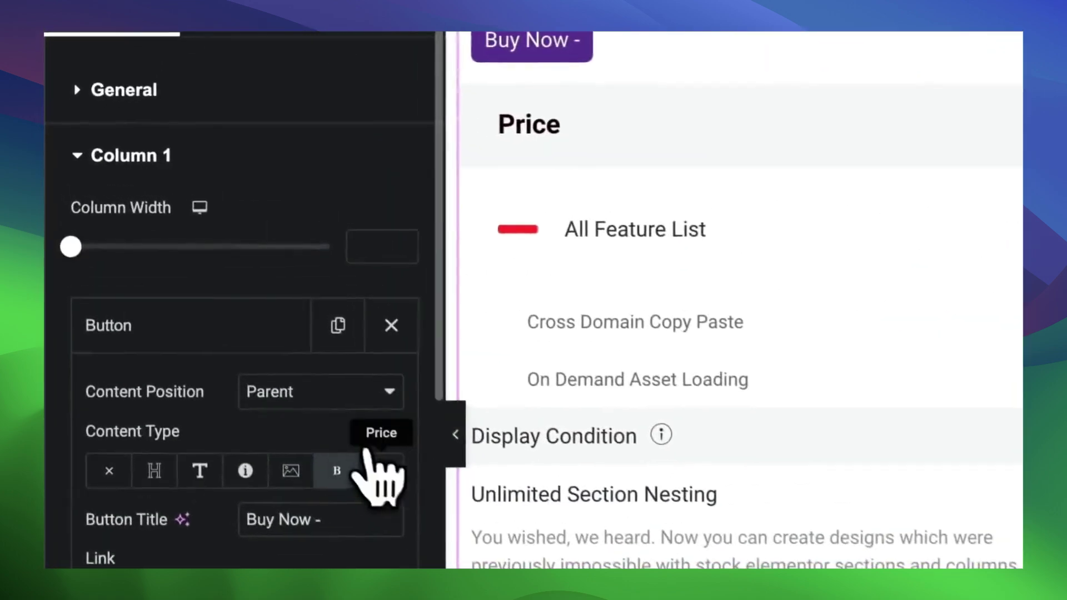
Switch the first item to the Price content type, keep the Dollar currency, set the price to 39.990 and the currency position to Right
click(215, 319)
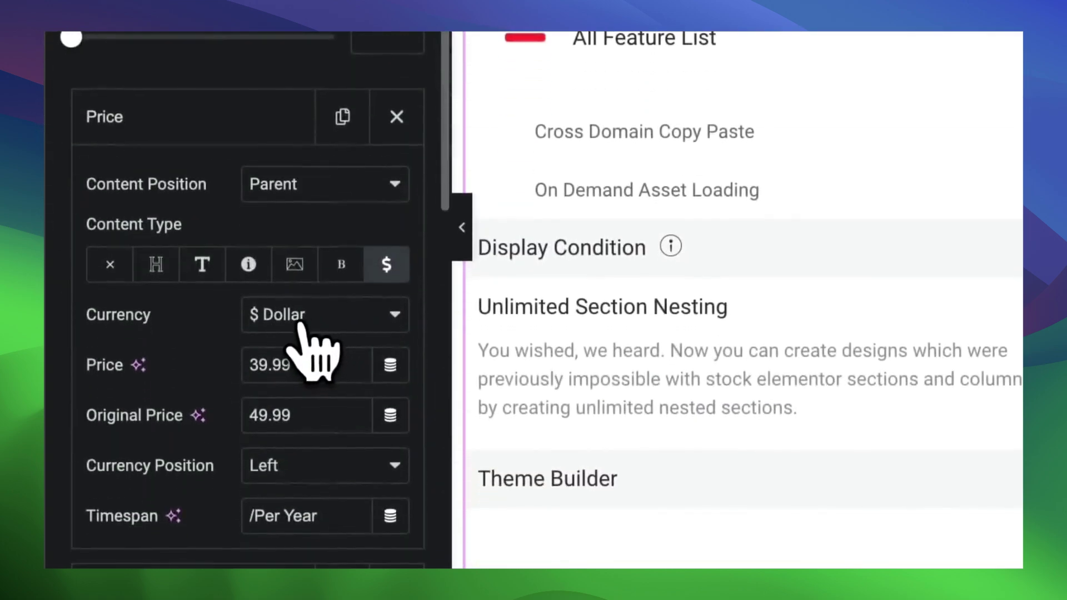
click(302, 327)
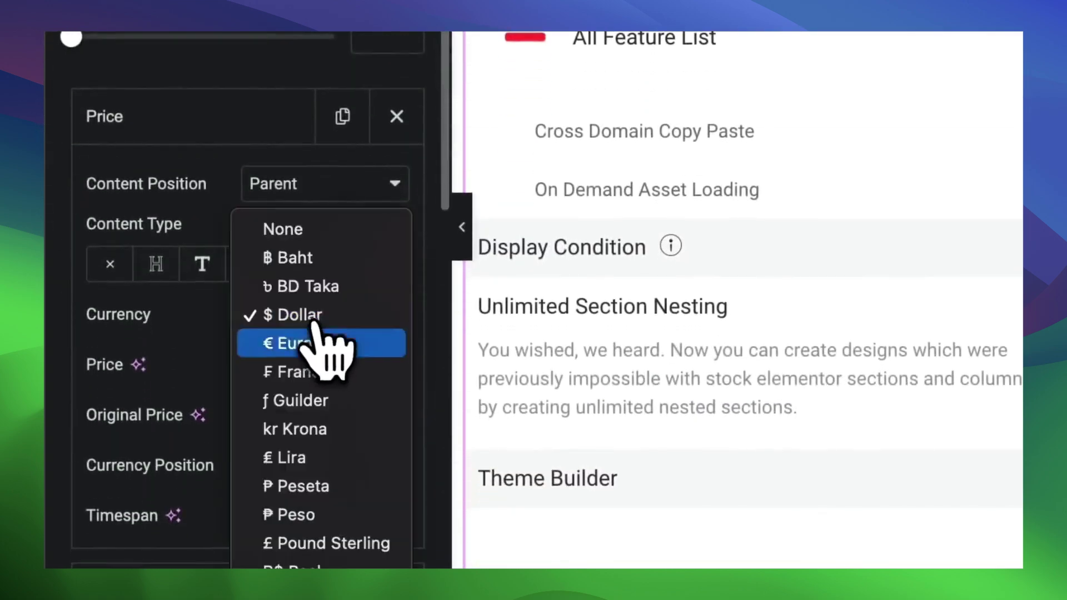
click(203, 355)
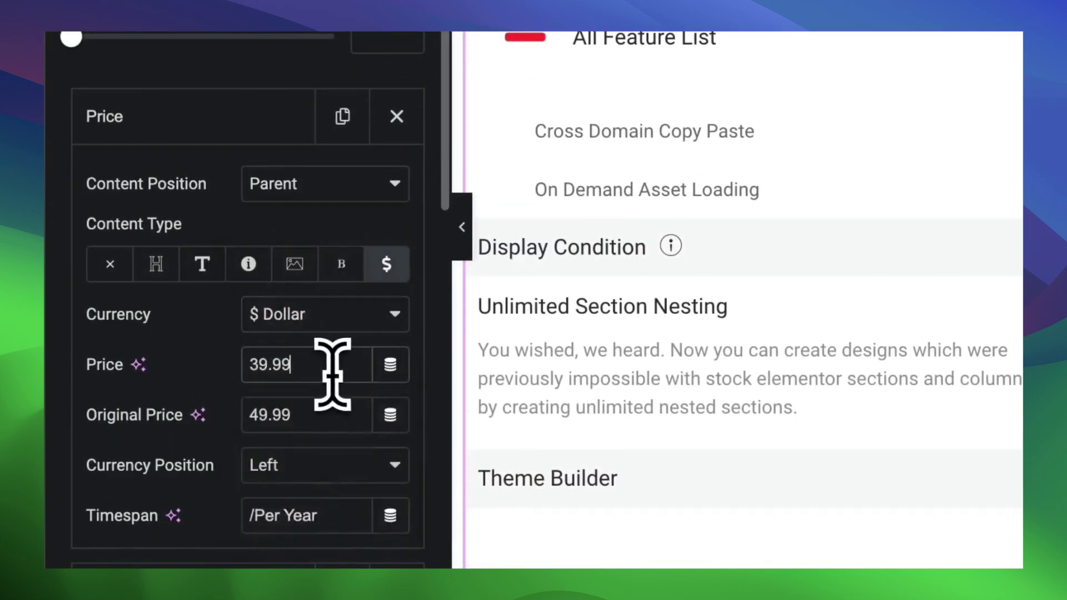
text(0)
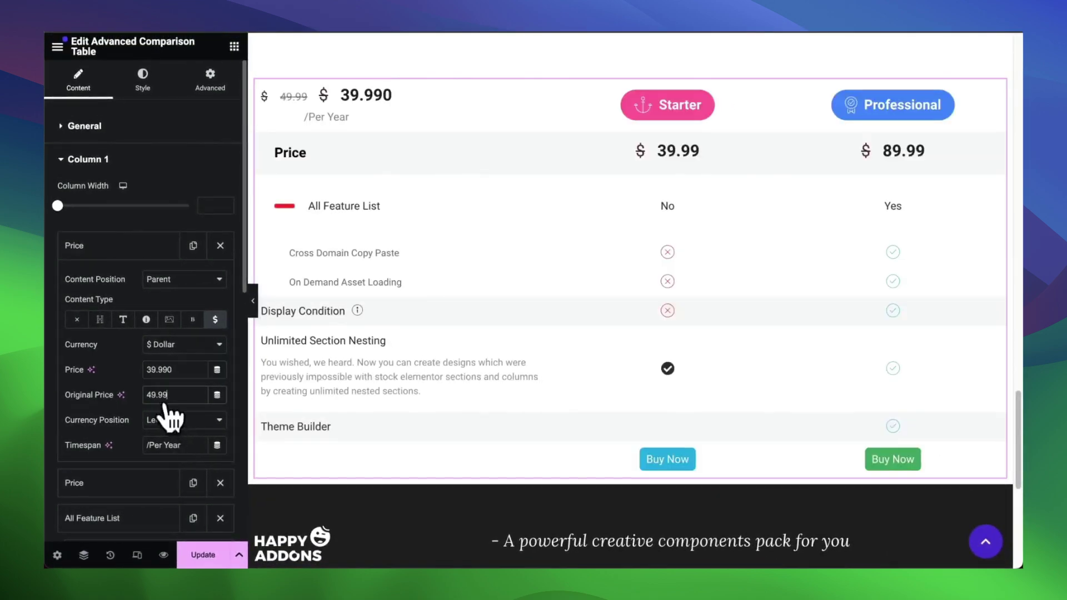
click(177, 434)
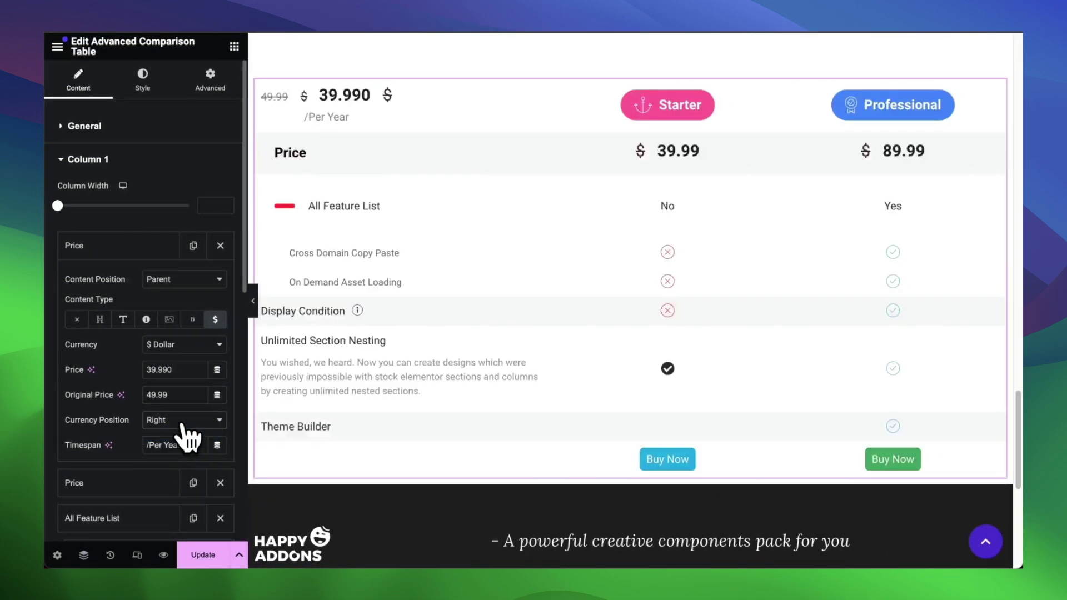
click(161, 406)
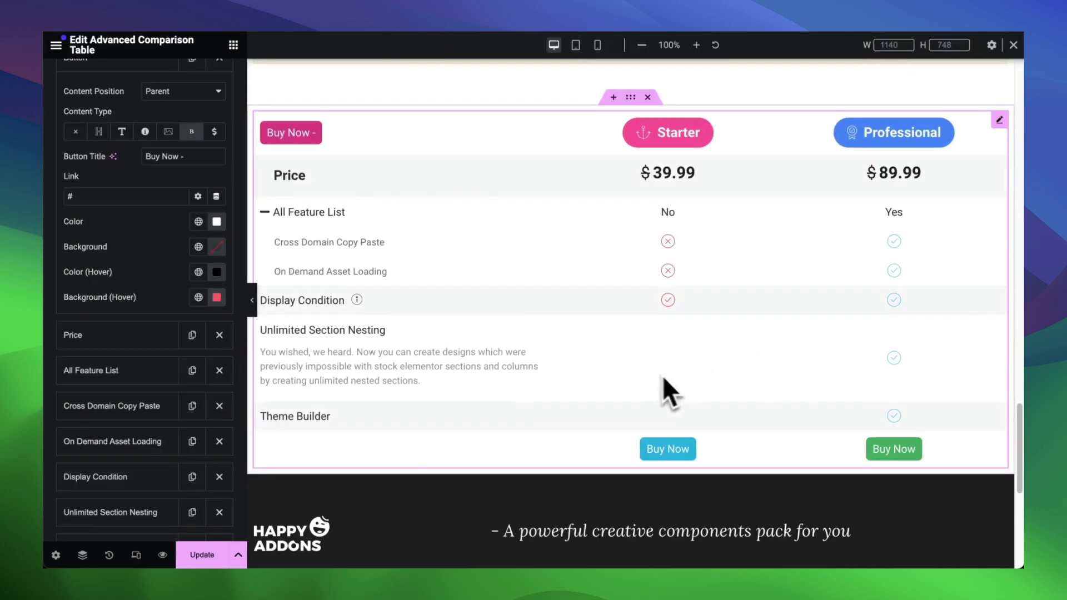
Switch the blank Column 2 item in the Unlimited Section Nesting row to the Icon content type
scroll(144, 155, up, 1)
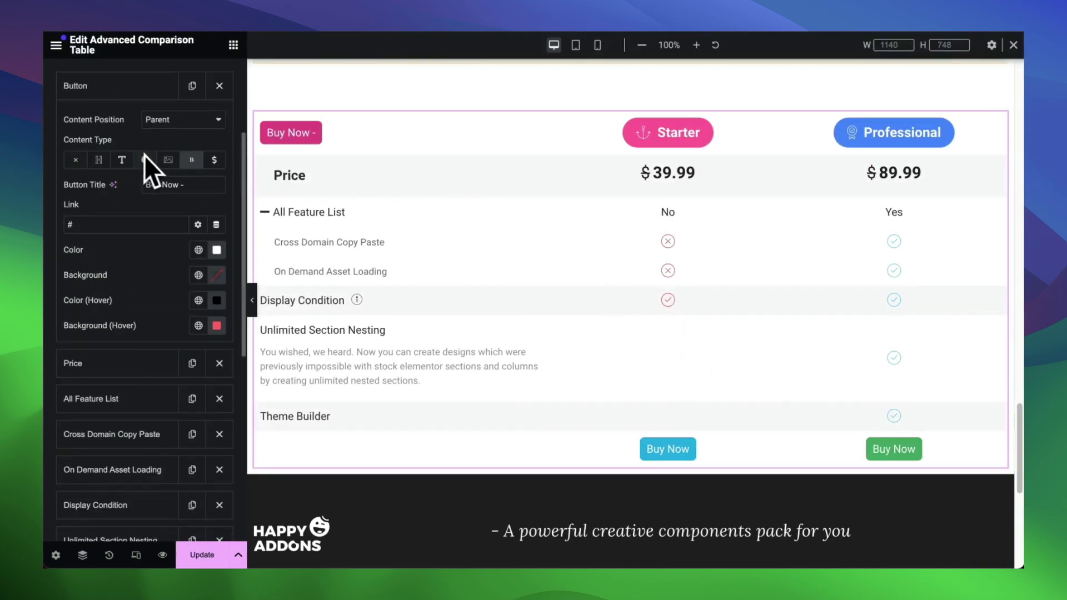
click(125, 83)
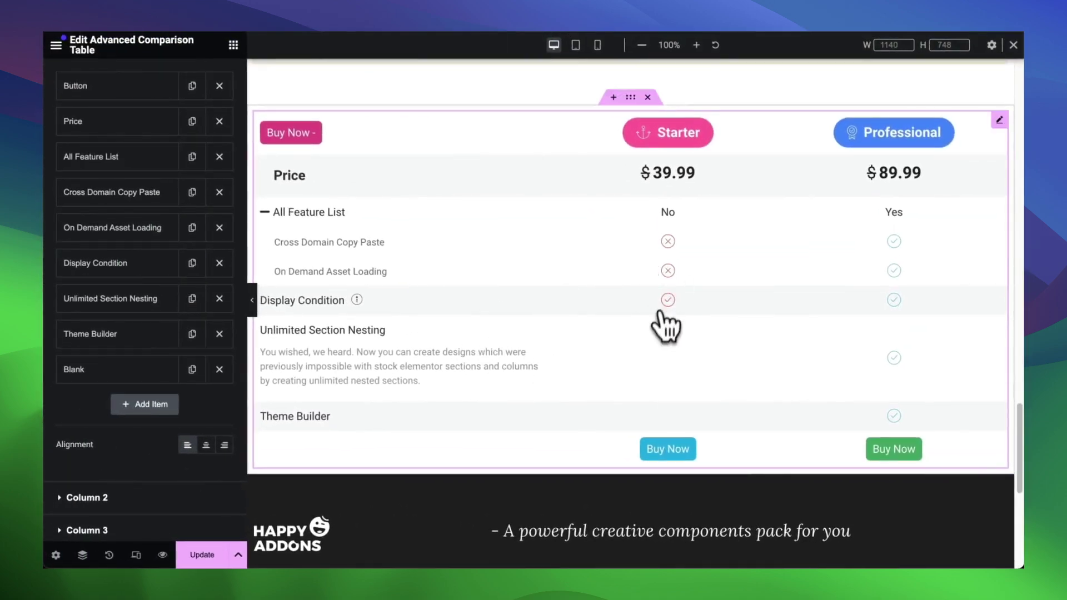
scroll(131, 340, down, 2)
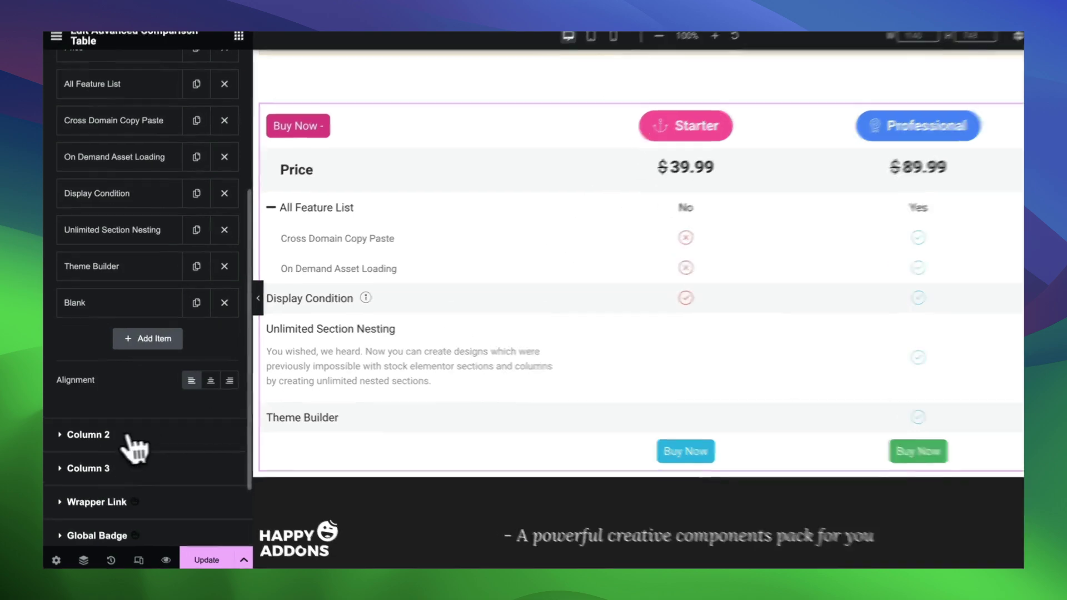
click(131, 436)
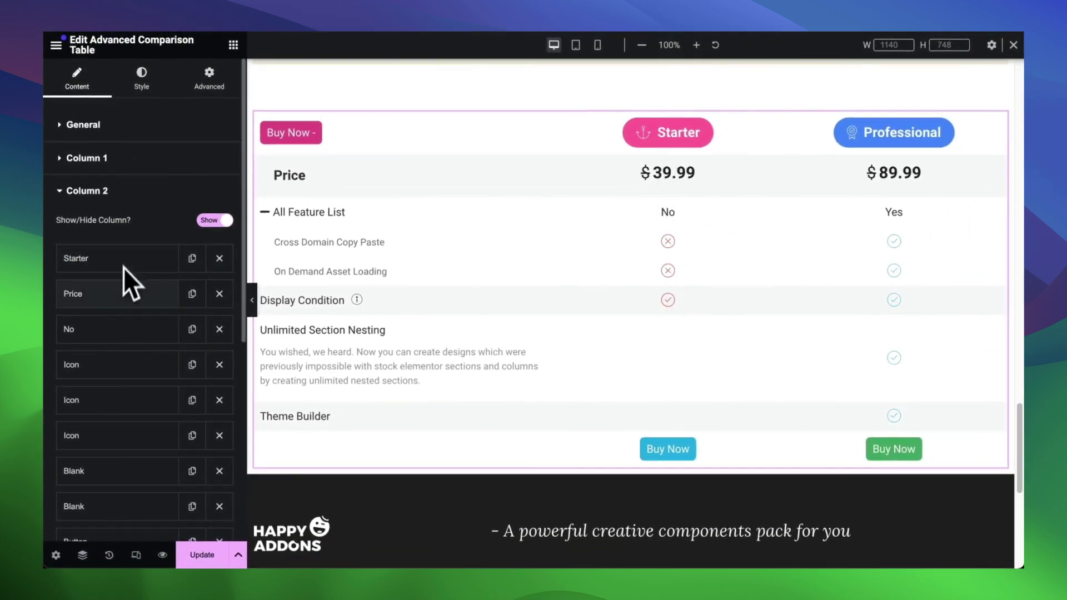
click(110, 470)
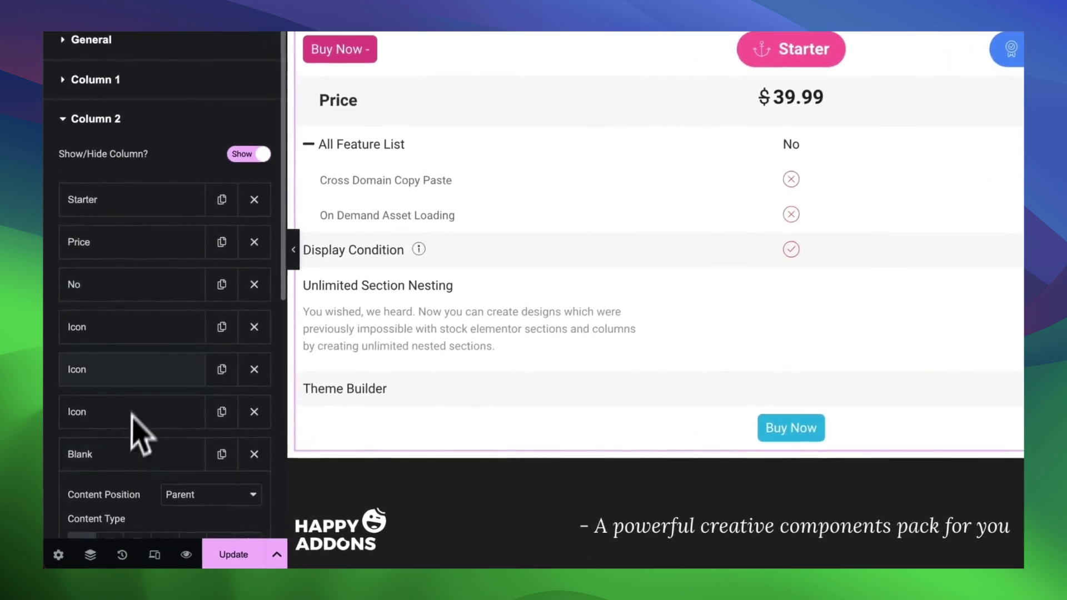
scroll(129, 451, down, 3)
click(145, 390)
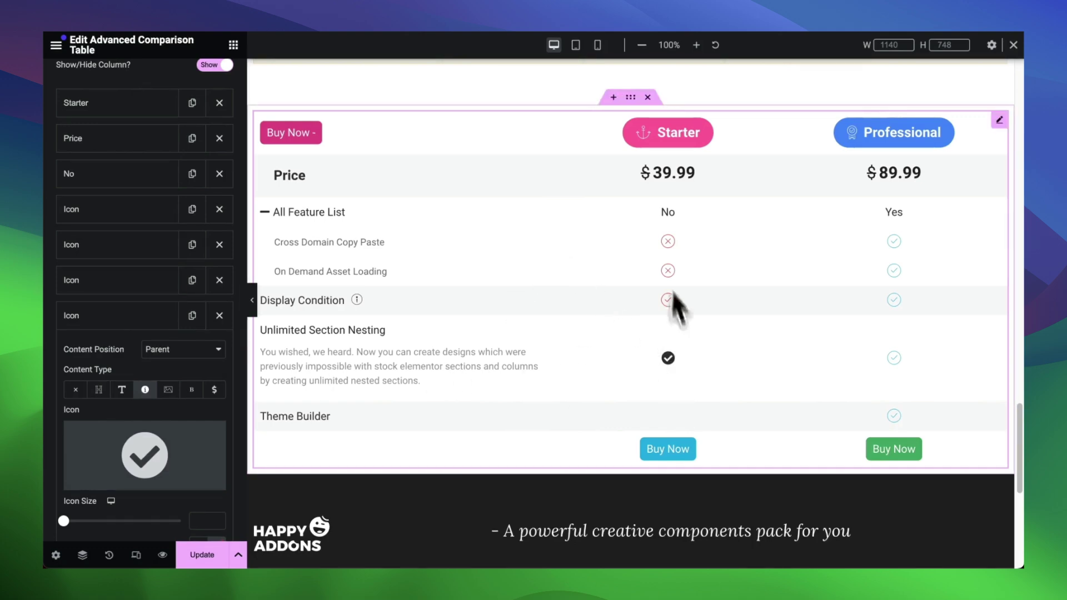
Try the Child content position on the new Column 2 icon item and return it to Parent
click(189, 352)
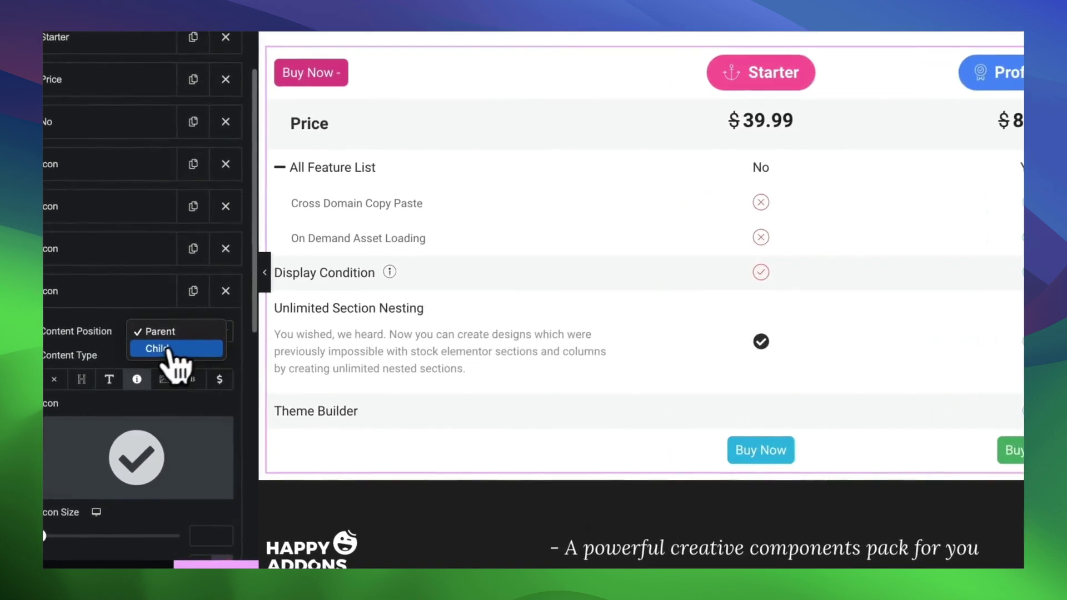
click(165, 366)
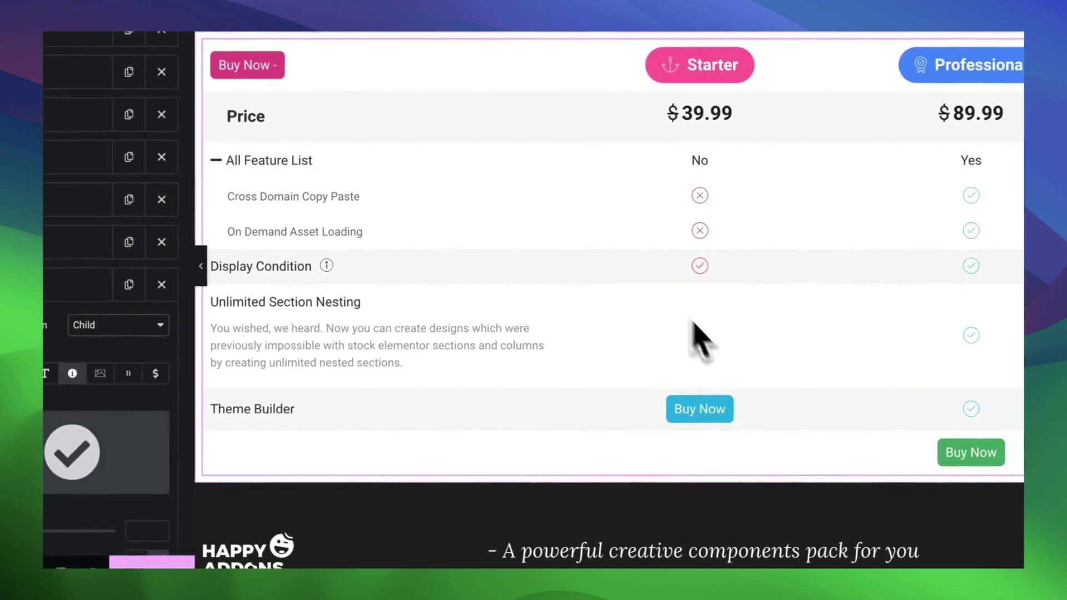
click(167, 330)
click(186, 331)
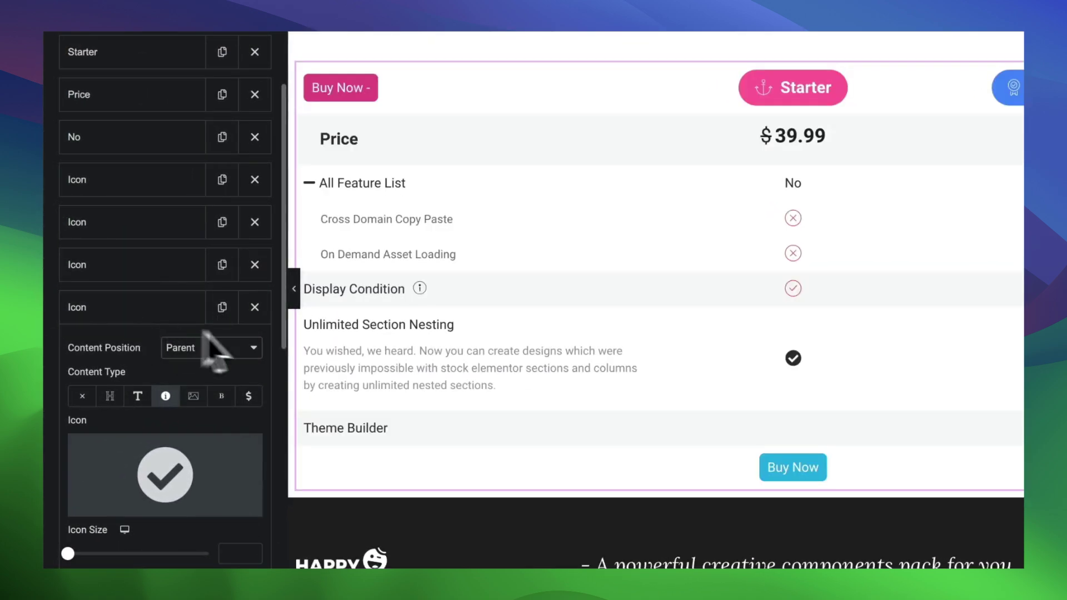
Check the content position of the Unlimited Section Nesting item in Column 1
scroll(124, 263, up, 3)
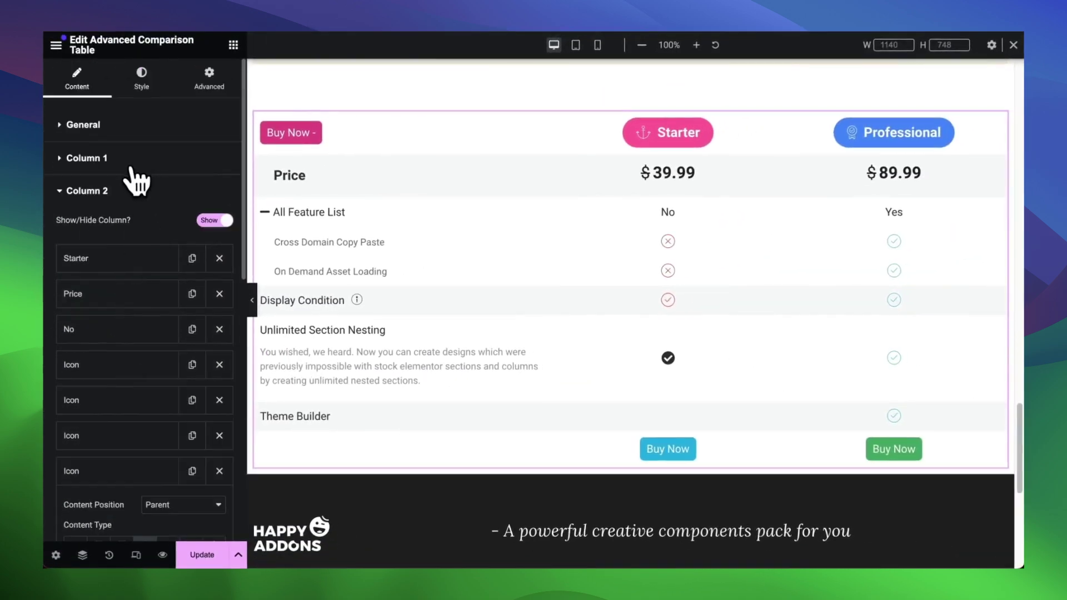
click(87, 159)
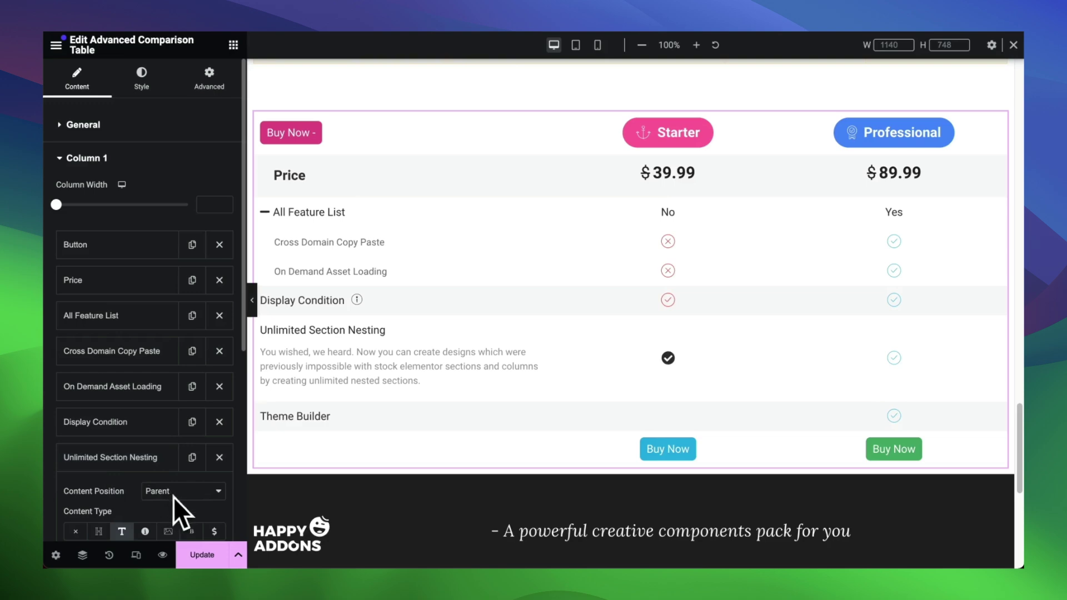
scroll(174, 498, down, 1)
click(126, 416)
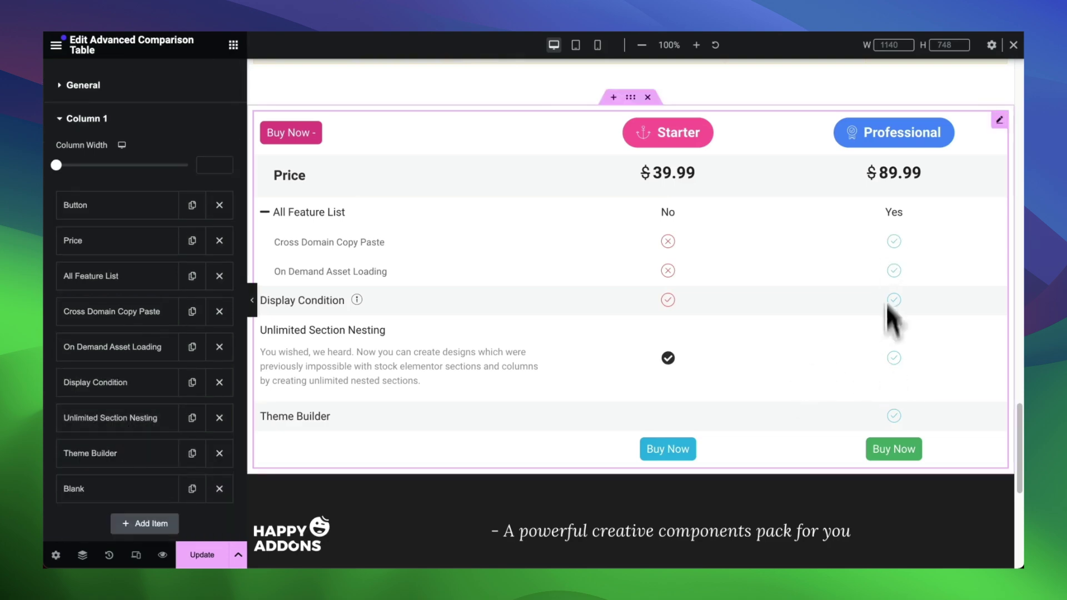
Try the Child content position on the Column 3 icon item for Unlimited Section Nesting and return it to Parent
scroll(140, 398, down, 5)
click(124, 369)
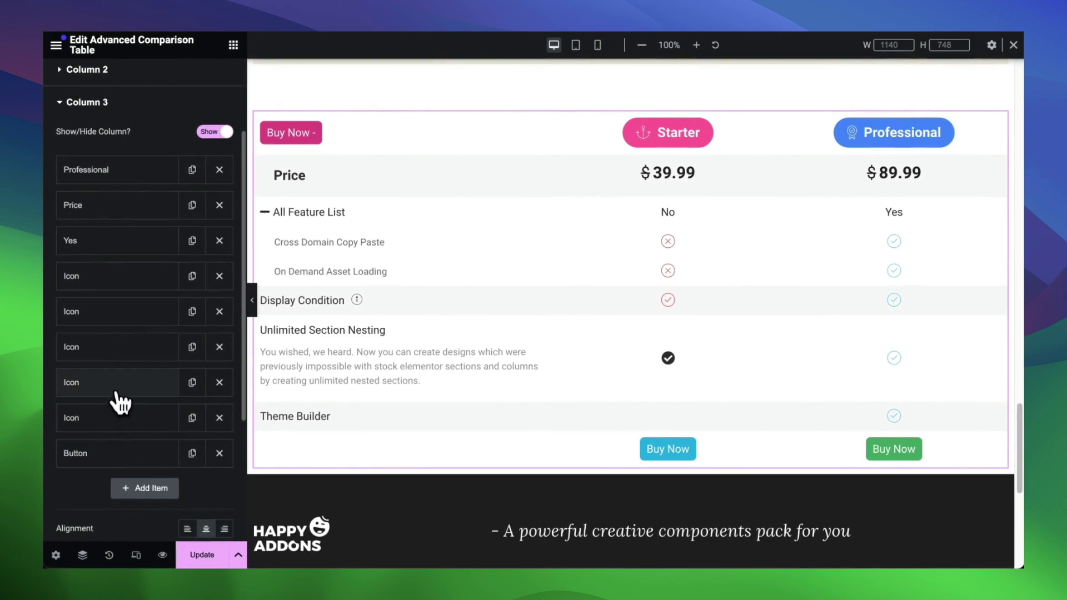
click(117, 389)
click(162, 431)
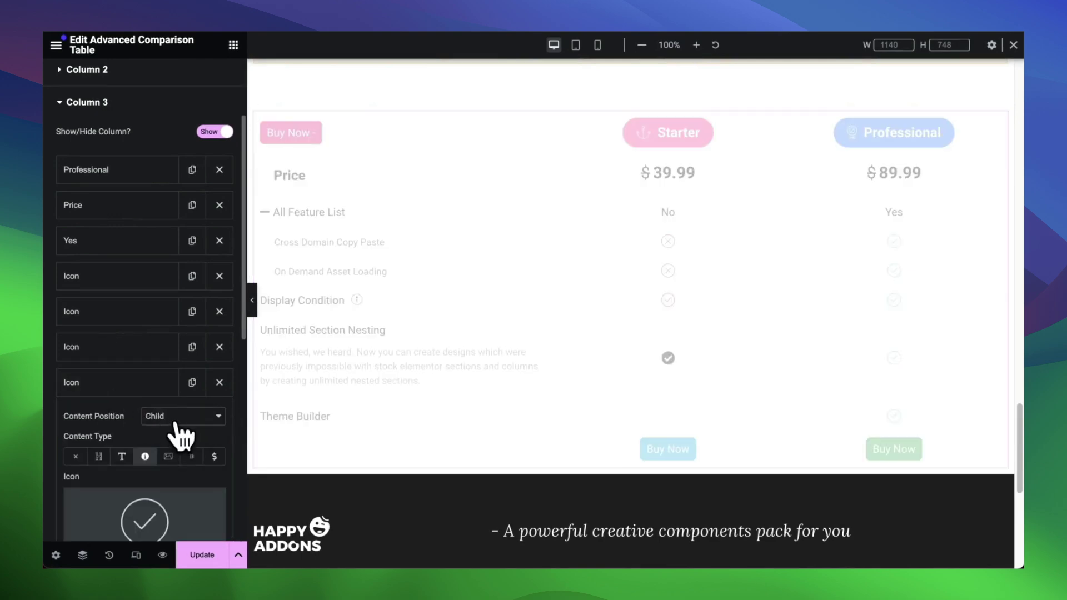
click(167, 401)
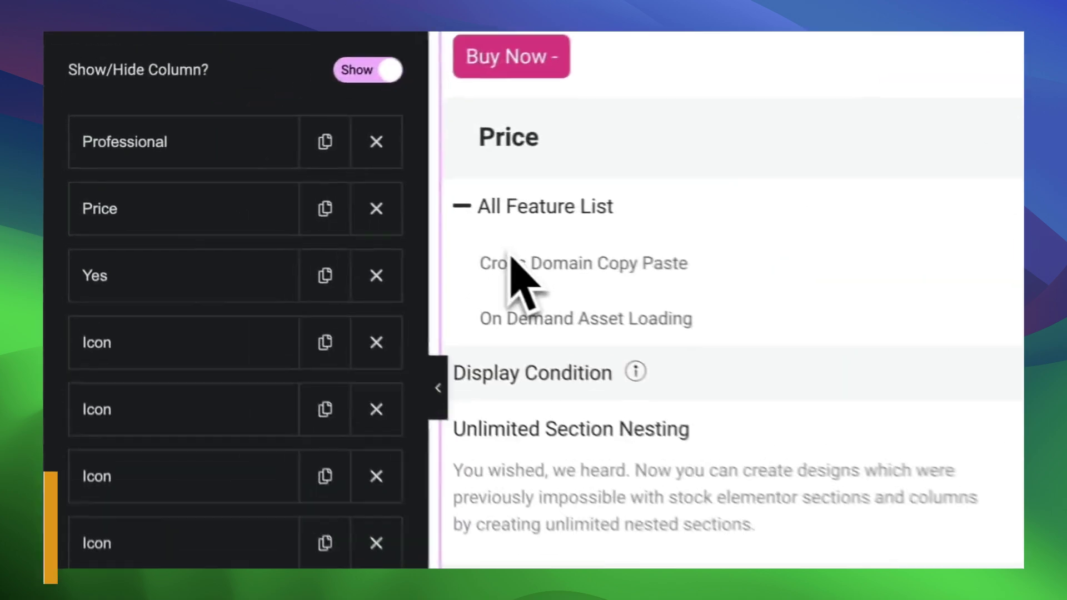
Collapse and re-expand the All Feature List row in the table, and examine the settings of its item in Column 1
click(265, 204)
click(265, 204)
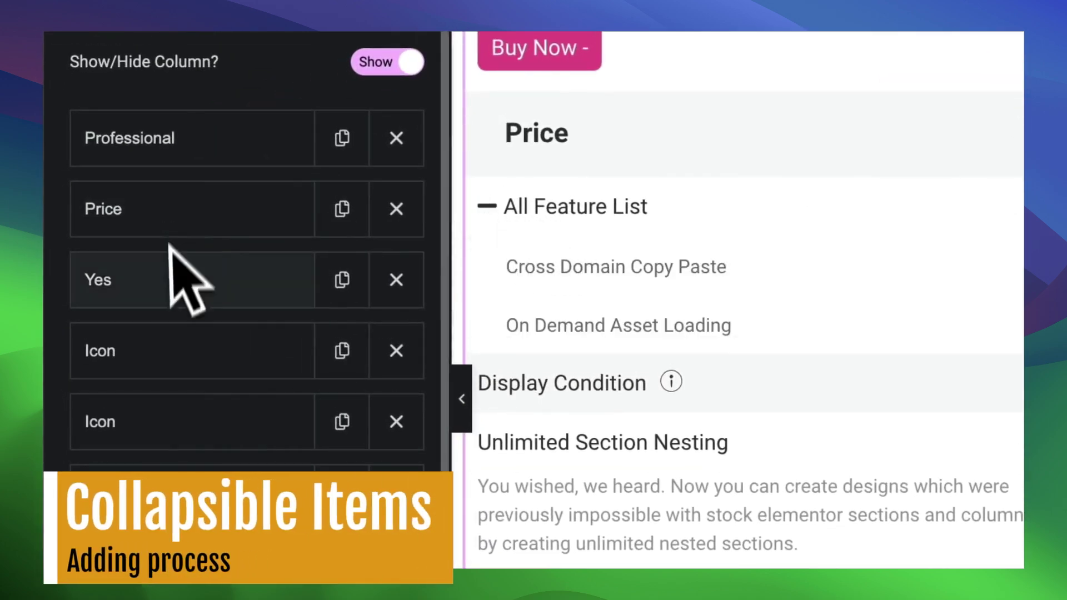
scroll(172, 261, up, 5)
click(181, 136)
click(167, 432)
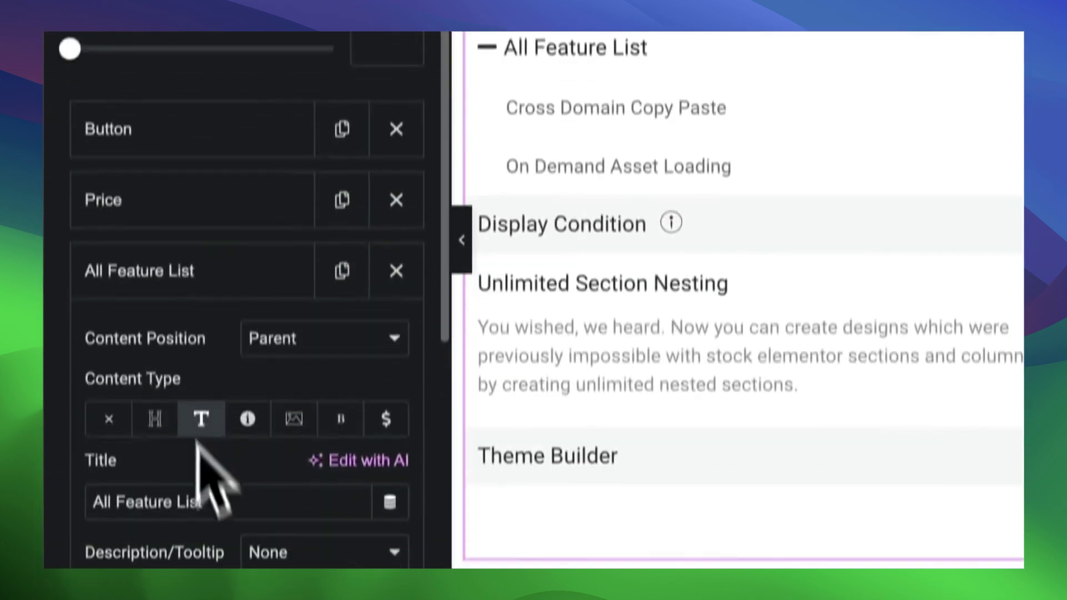
Try the Parent content position on the Cross Domain Copy Paste item in Column 1 and return it to Child
click(191, 431)
click(191, 497)
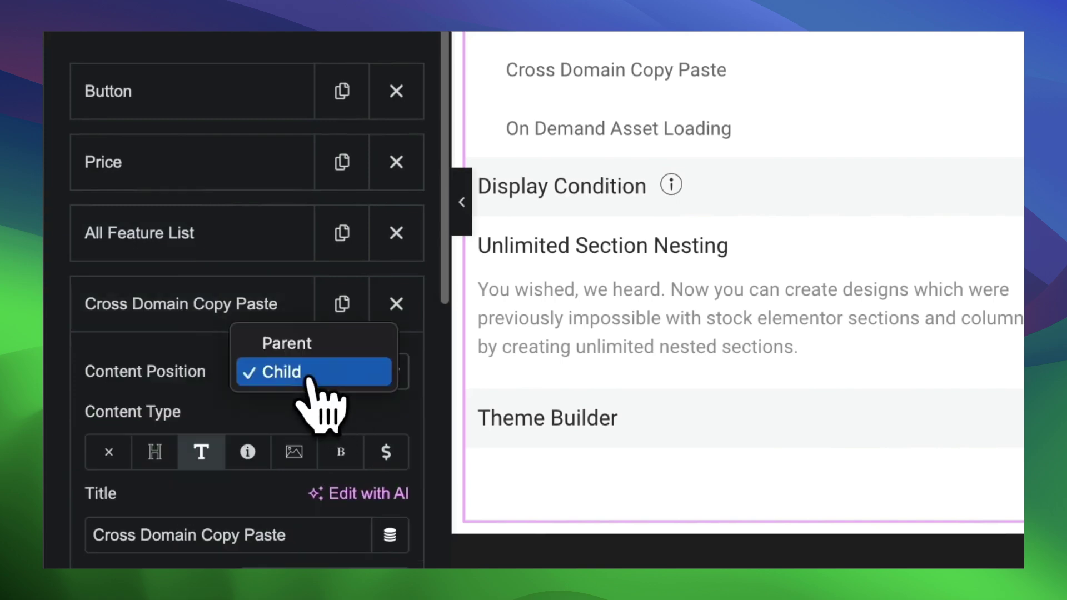
click(287, 343)
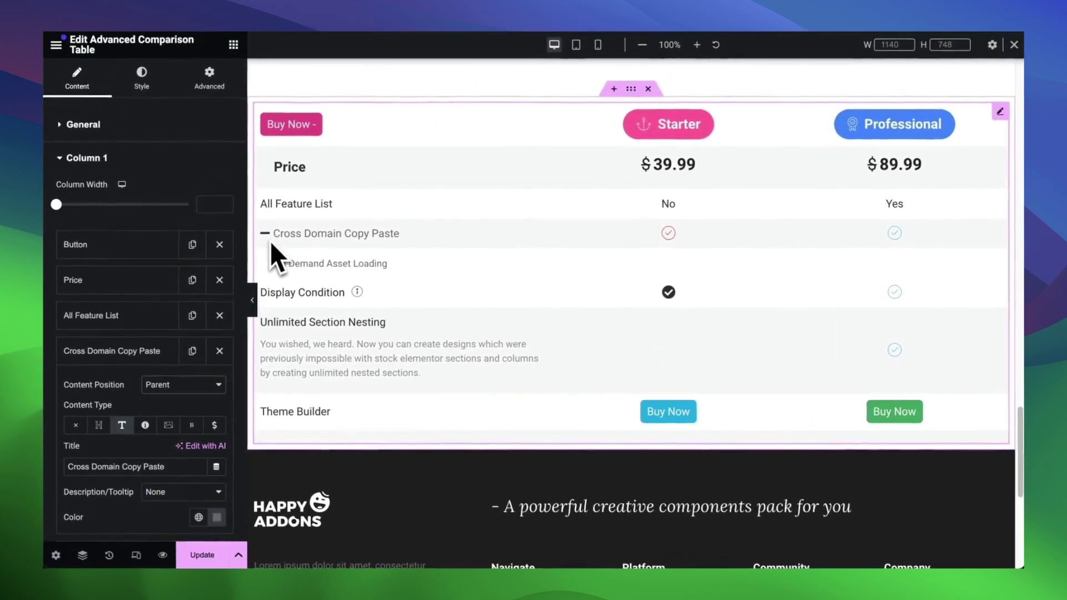
click(184, 384)
click(176, 401)
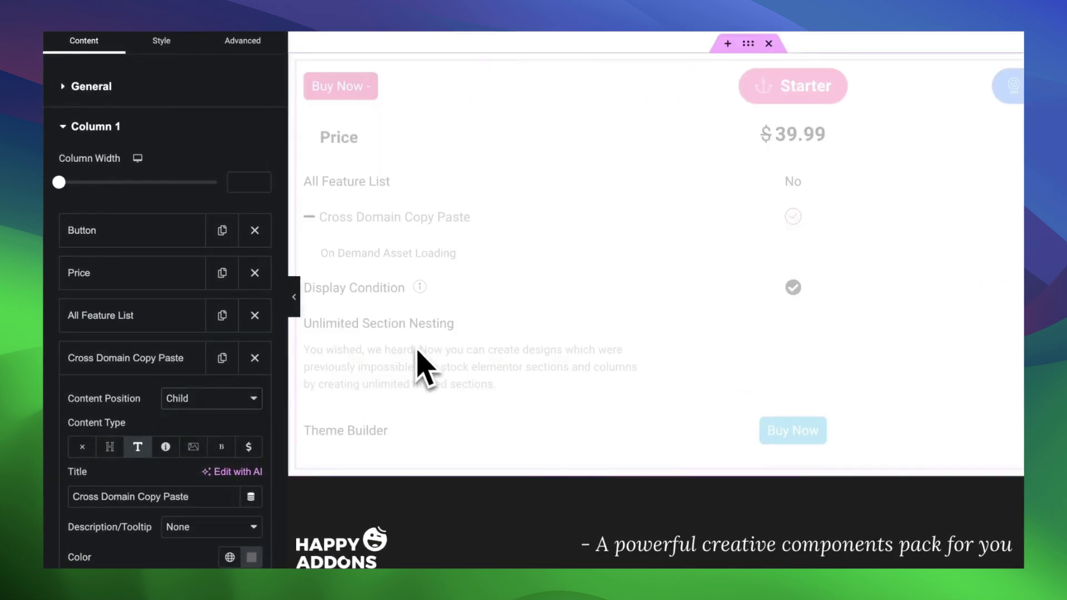
Set the content position of the Cross Domain Copy Paste and On Demand Asset Loading items to Parent
click(221, 400)
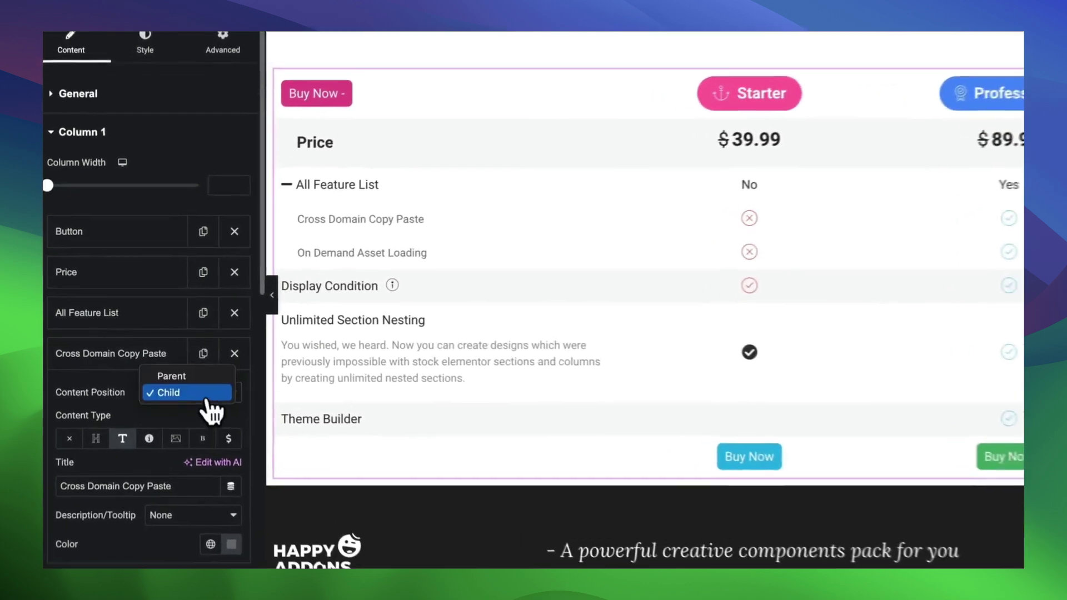
click(176, 376)
click(142, 355)
click(112, 394)
click(193, 433)
click(165, 413)
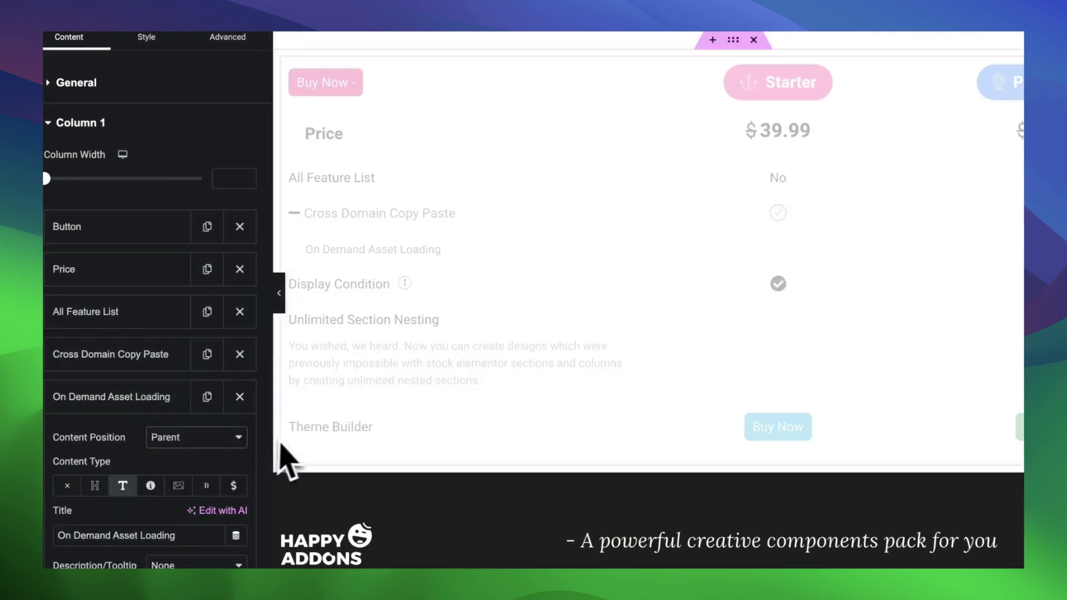
Return the On Demand Asset Loading and Cross Domain Copy Paste items to Child, and test collapsing and expanding the All Feature List row
click(197, 437)
click(189, 450)
click(111, 354)
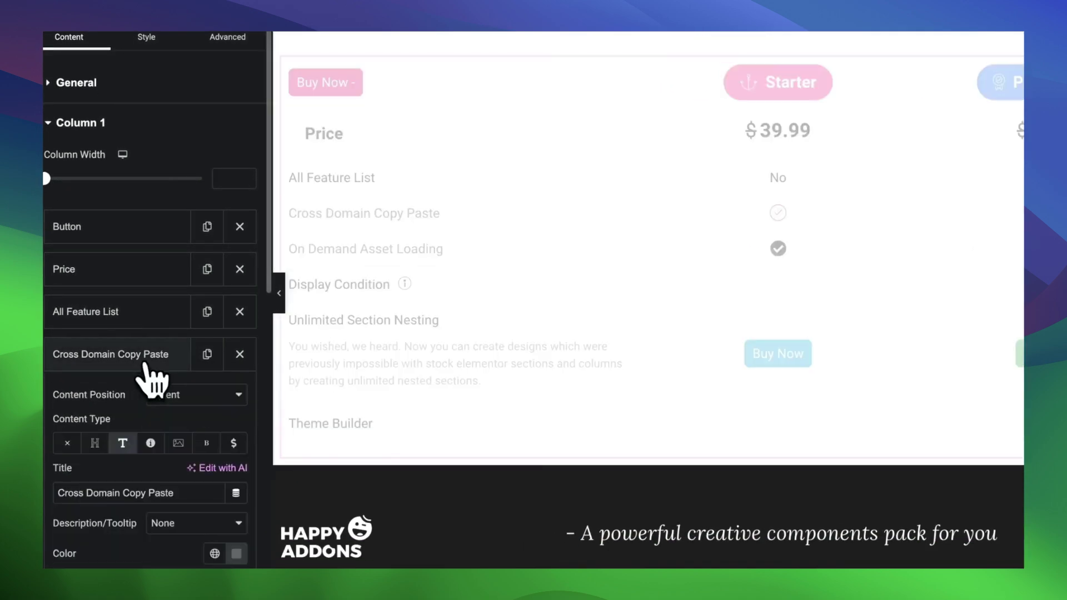
click(196, 394)
click(206, 410)
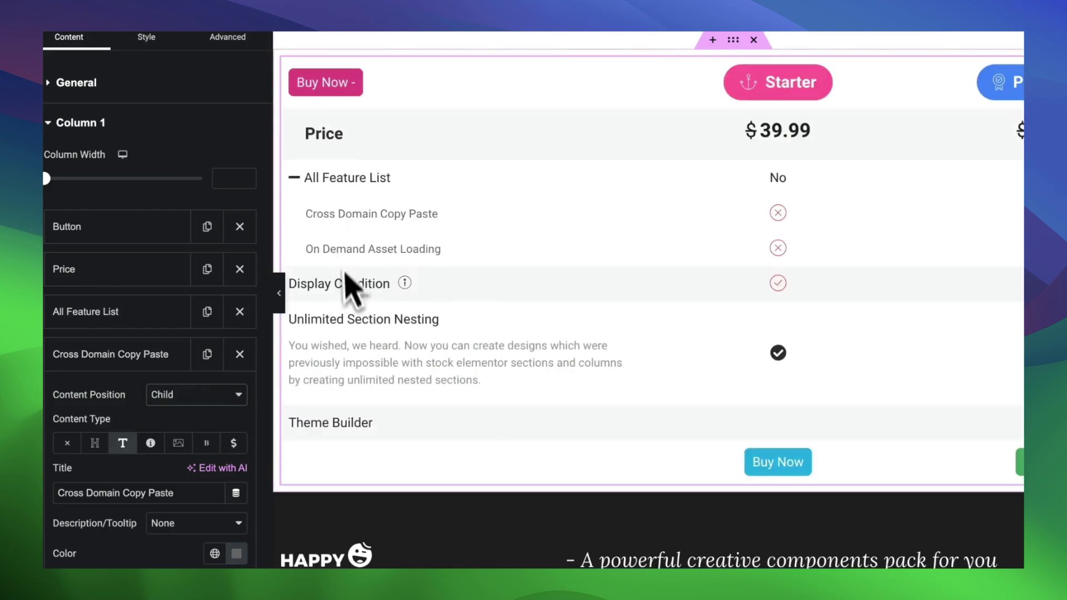
click(296, 178)
click(296, 177)
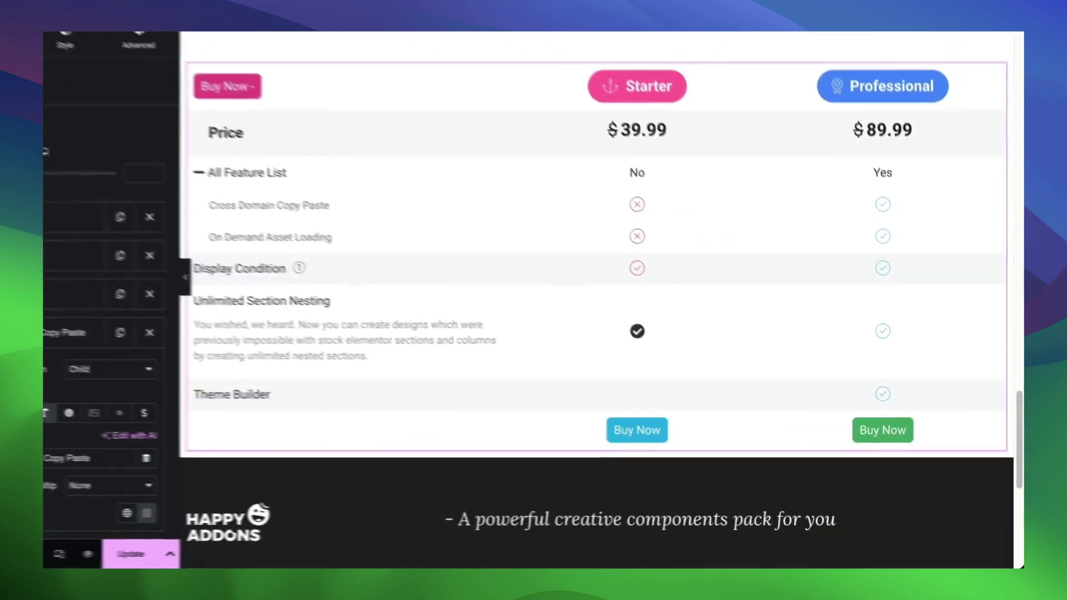
Duplicate the All Feature List item in Column 1
click(121, 314)
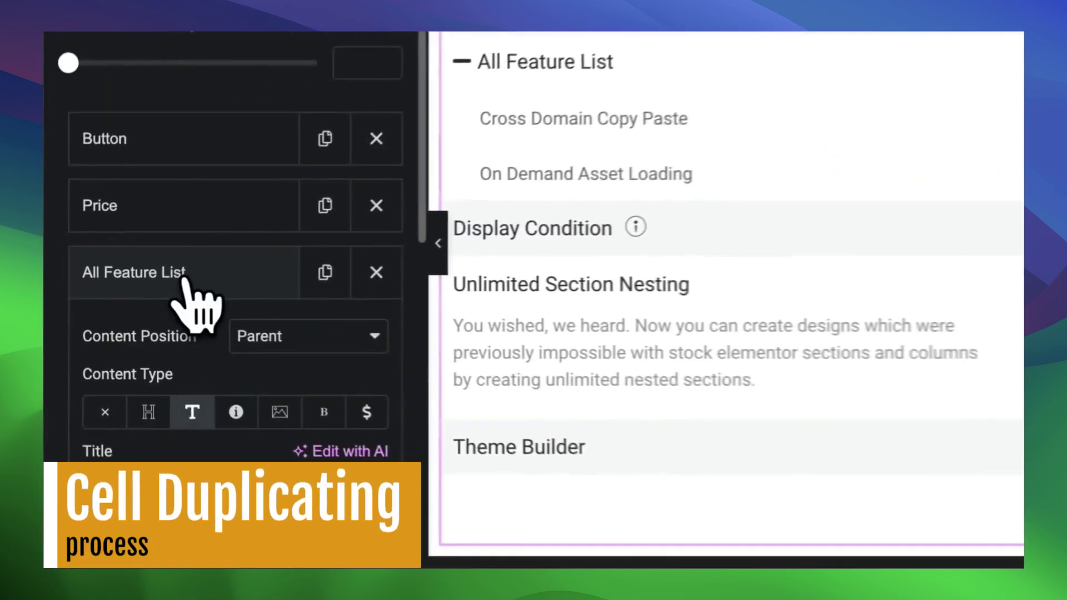
click(217, 281)
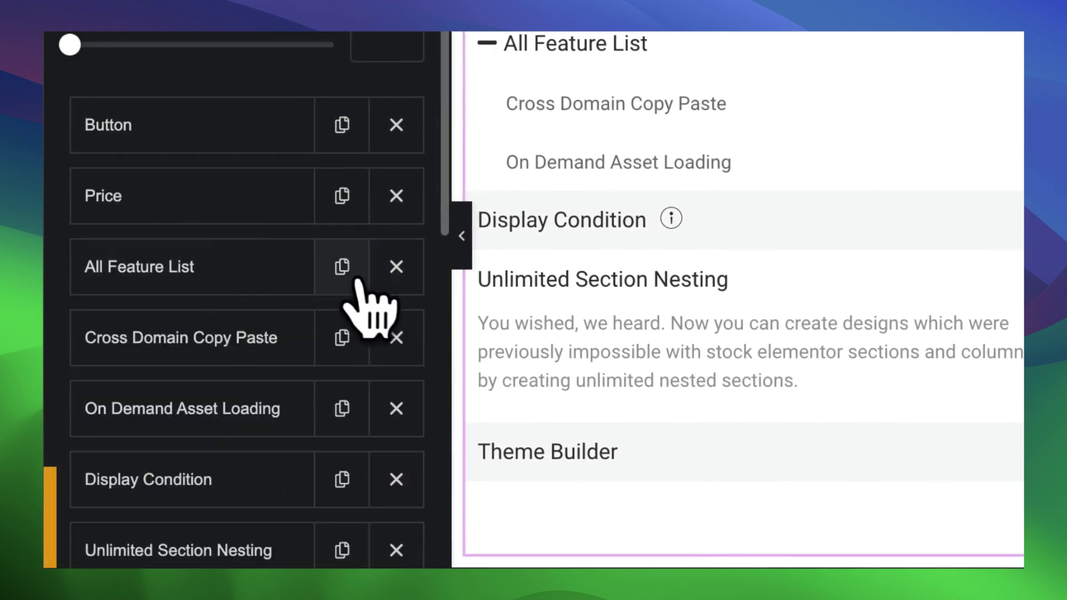
click(342, 267)
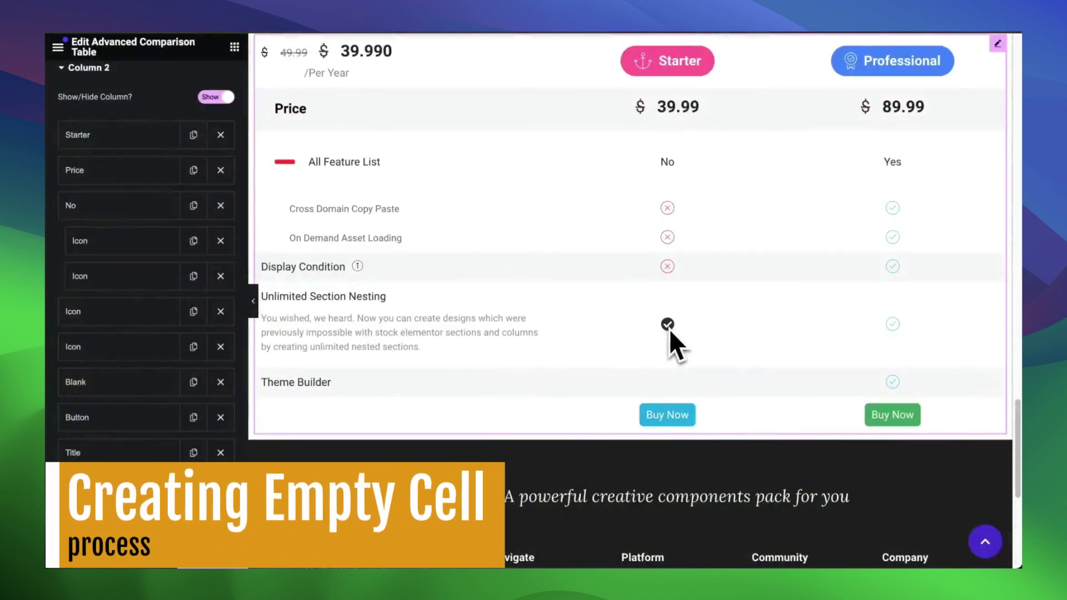
Make the Unlimited Section Nesting cell in Column 2 empty by changing its content type from icon to blank
scroll(146, 243, up, 3)
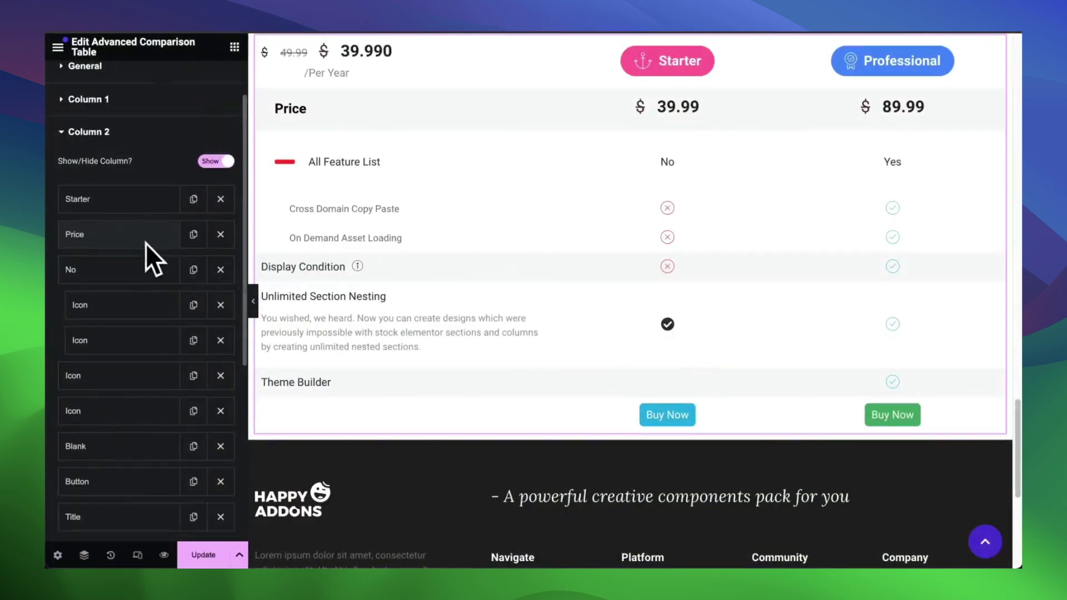
click(66, 156)
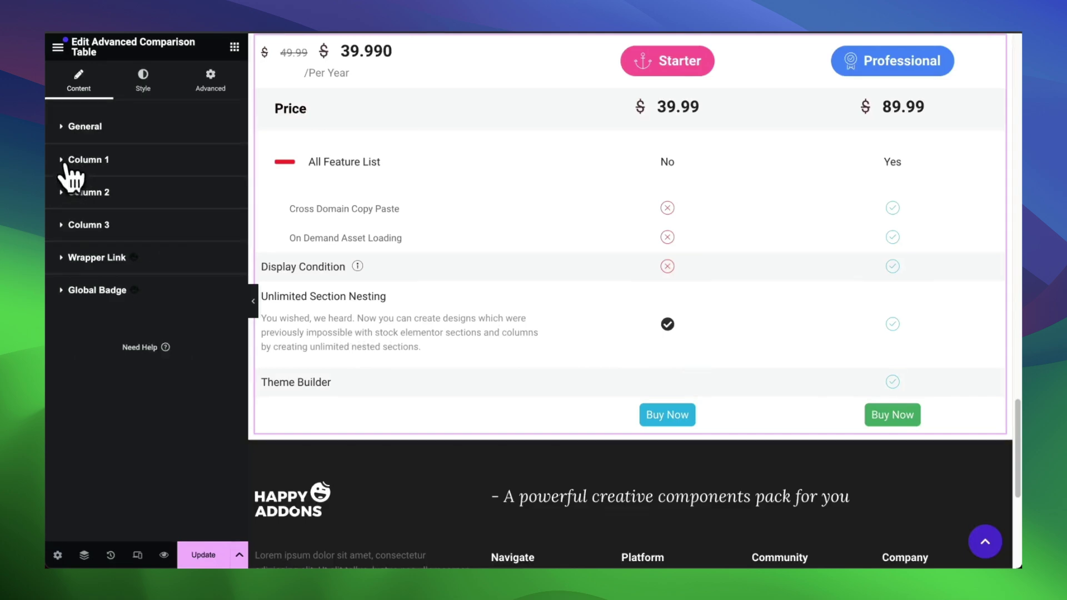
click(64, 164)
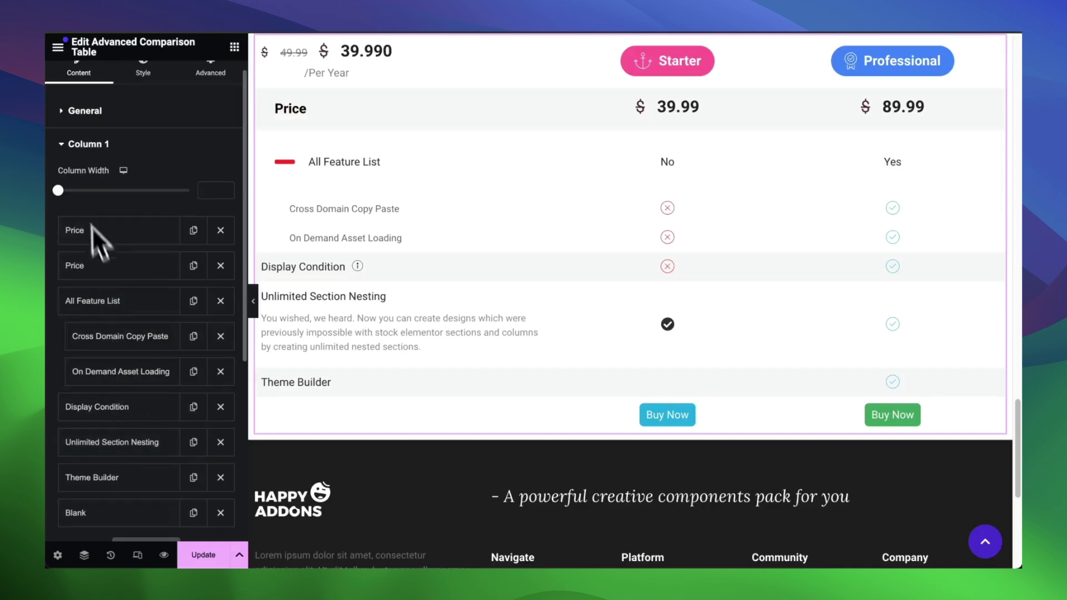
click(71, 158)
click(69, 200)
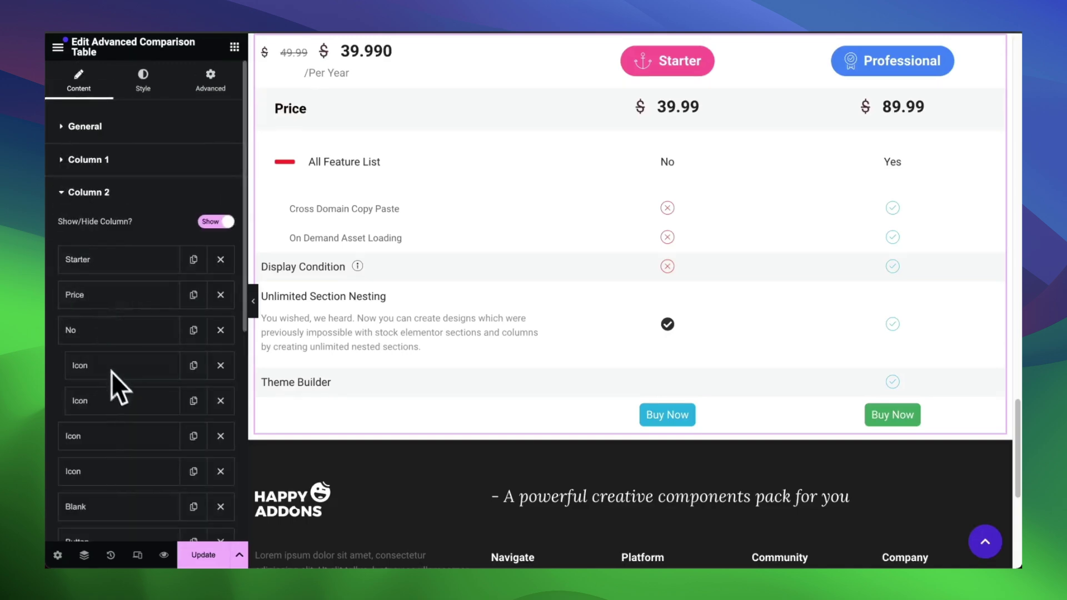
click(114, 472)
scroll(118, 434, down, 3)
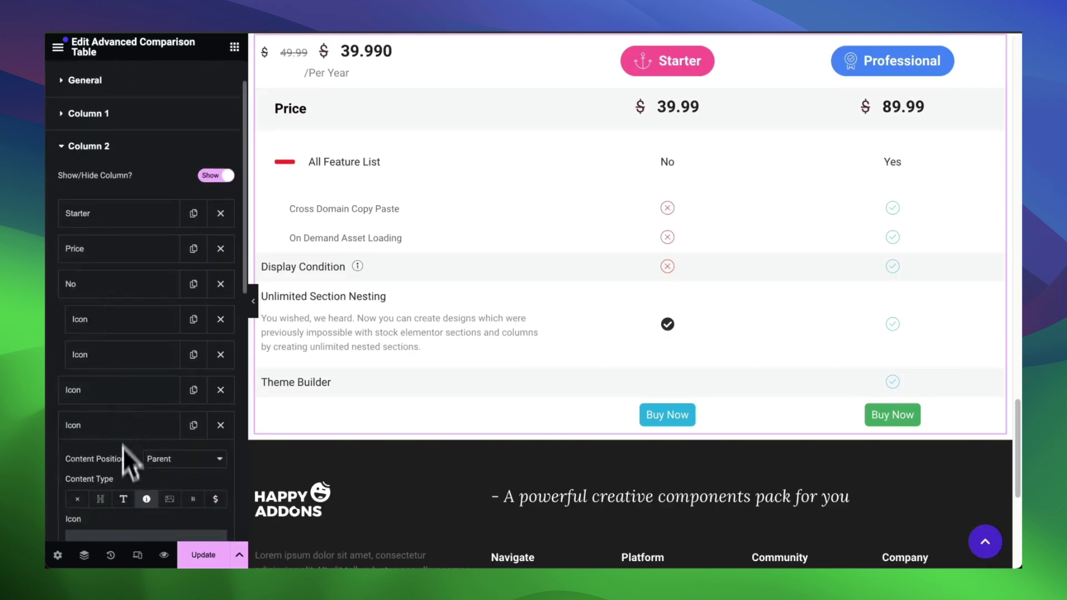
click(77, 460)
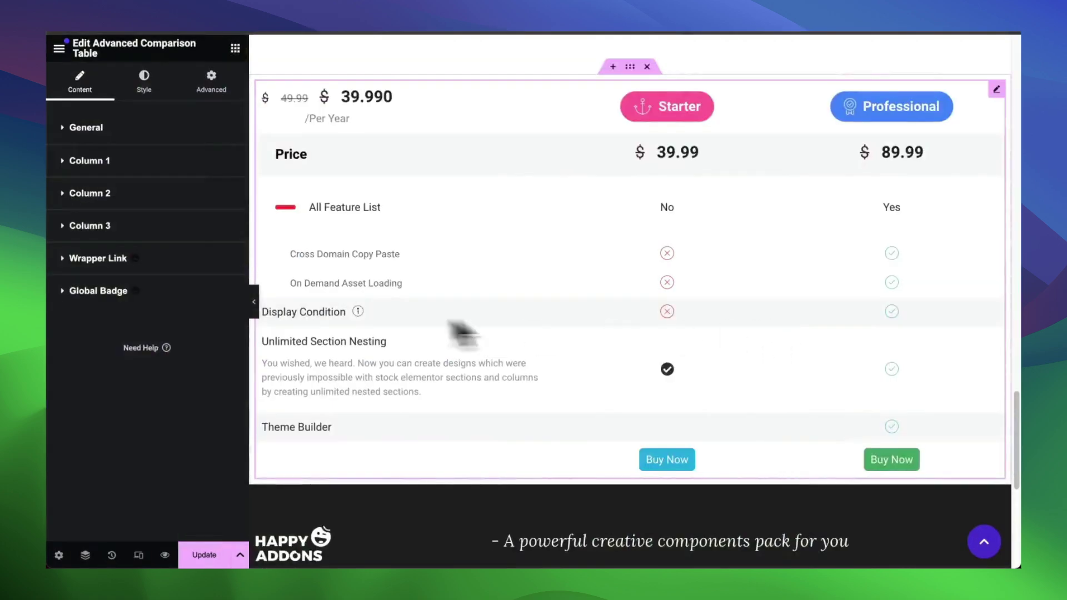
Hide Column 2 of the comparison table and show it again
click(72, 162)
click(89, 160)
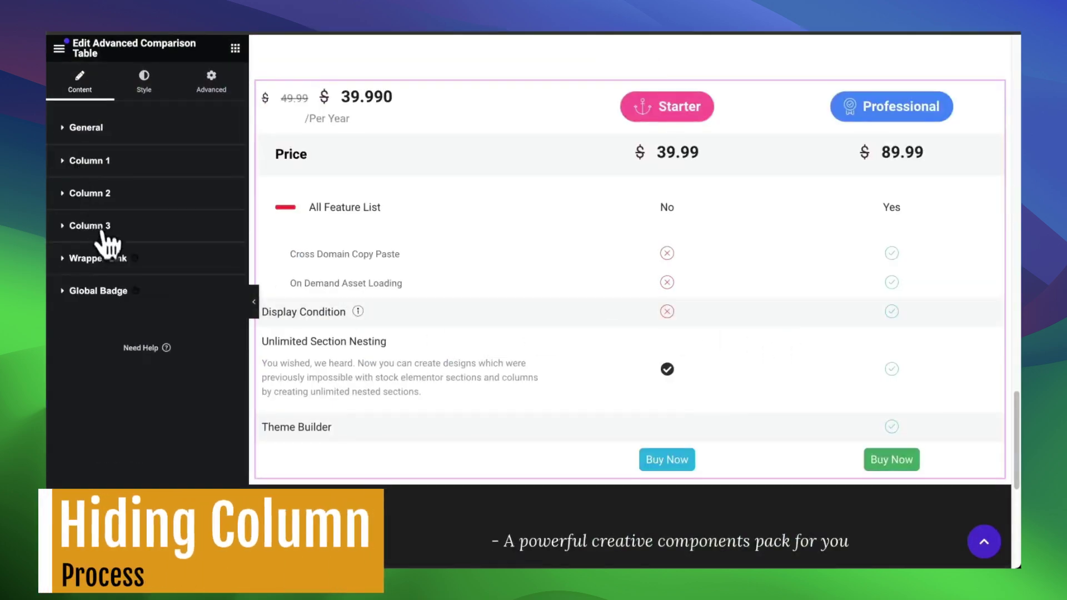
click(99, 194)
click(220, 224)
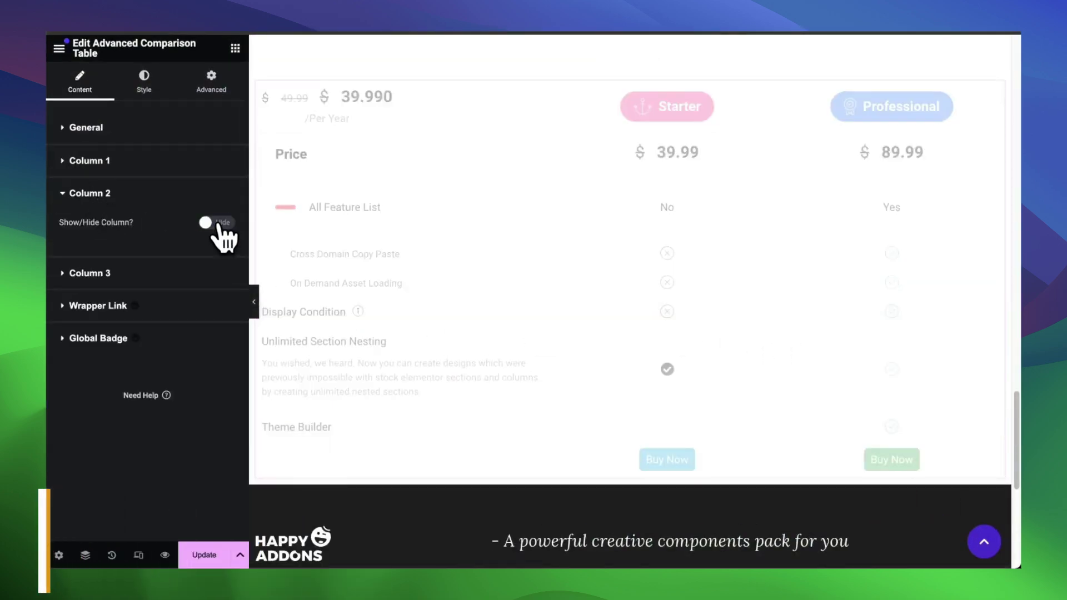
click(217, 222)
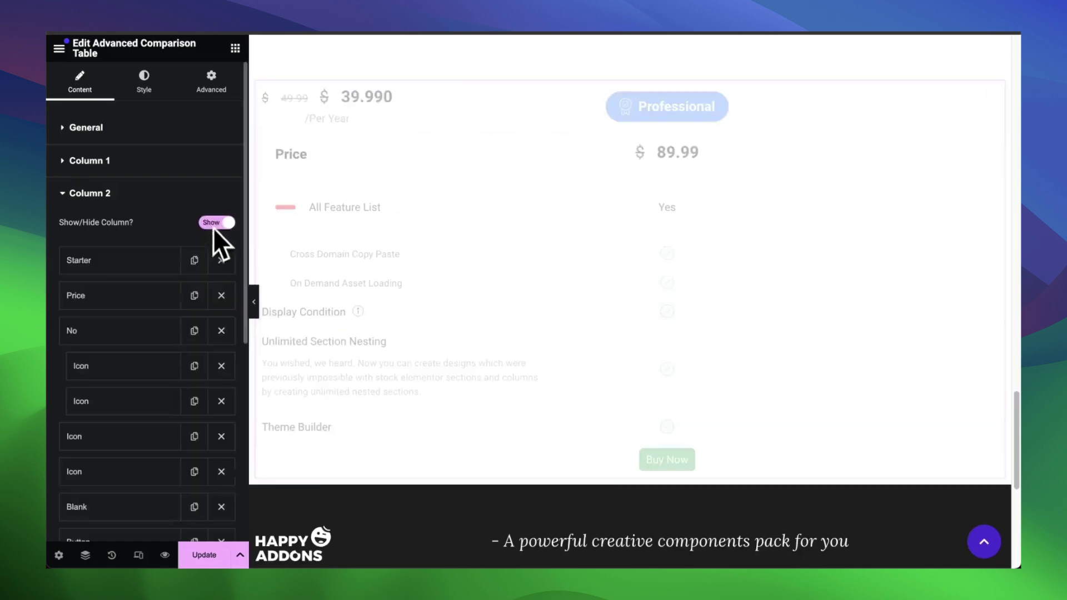
Add a new item below the Button item in Column 2
scroll(143, 256, down, 3)
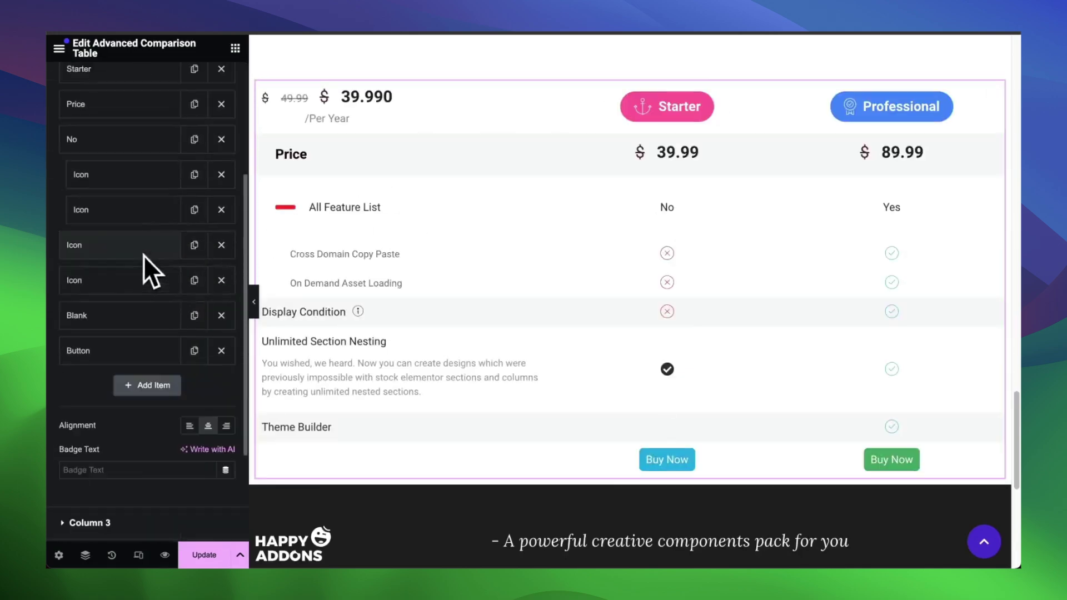
click(143, 386)
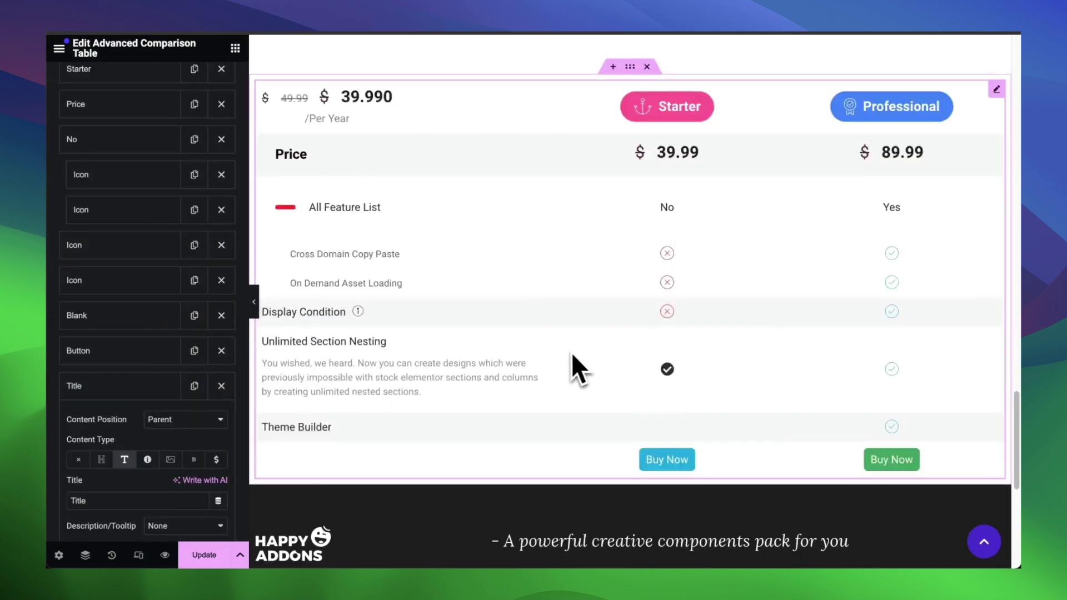
scroll(500, 378, down, 2)
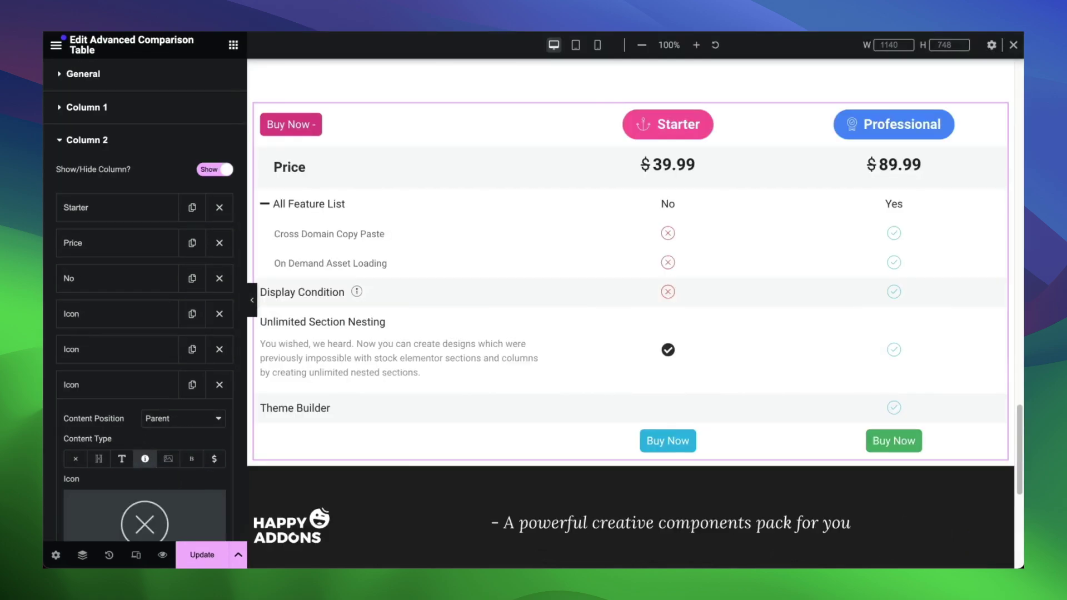
Try left and right alignment on the Column 2 content and return it to center
scroll(128, 322, down, 5)
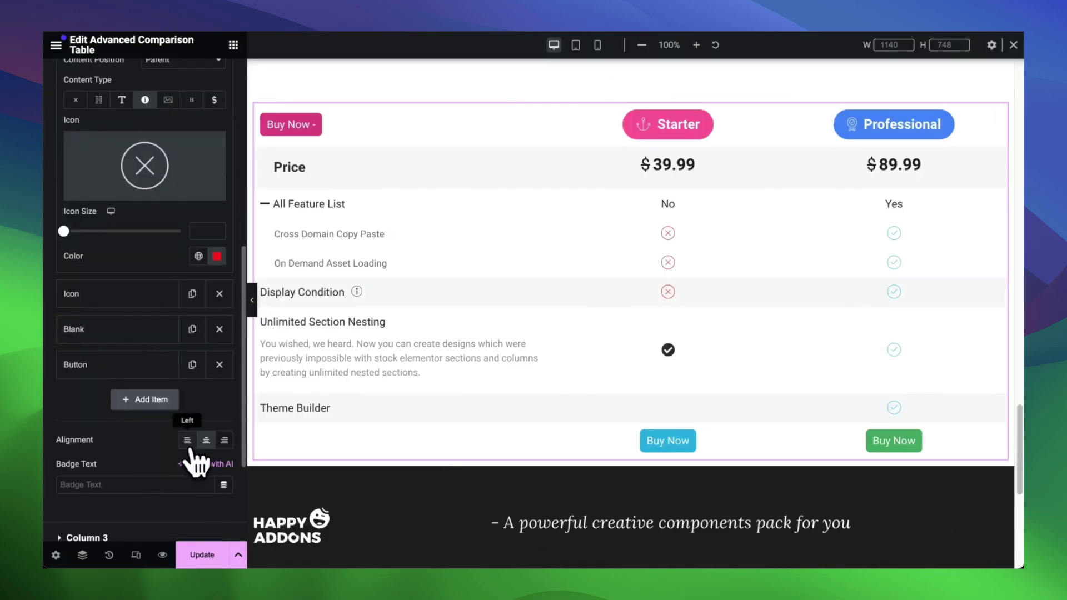
click(190, 445)
click(205, 444)
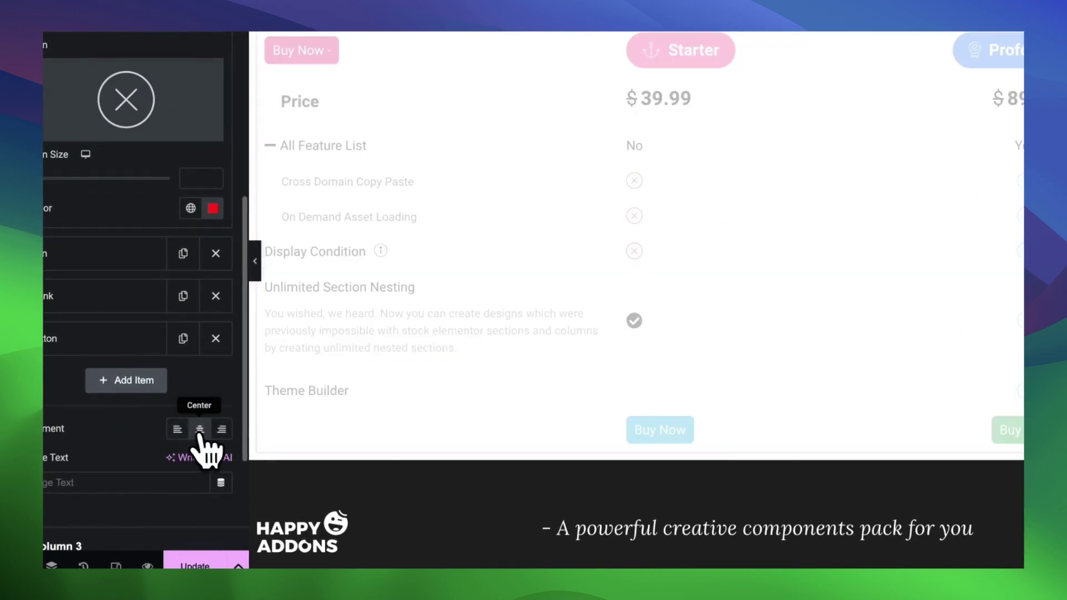
click(222, 430)
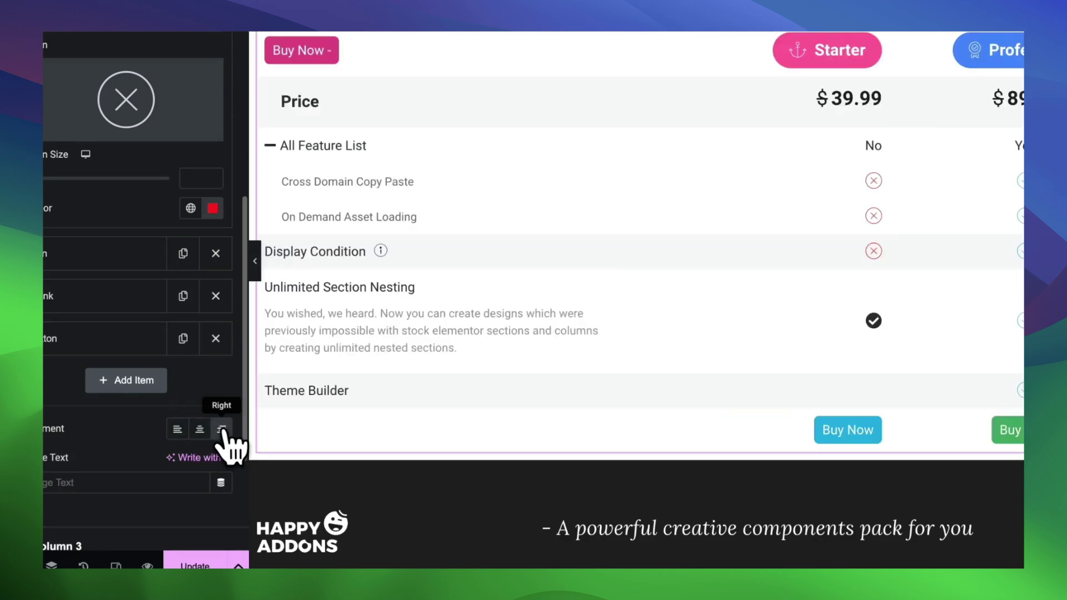
click(200, 429)
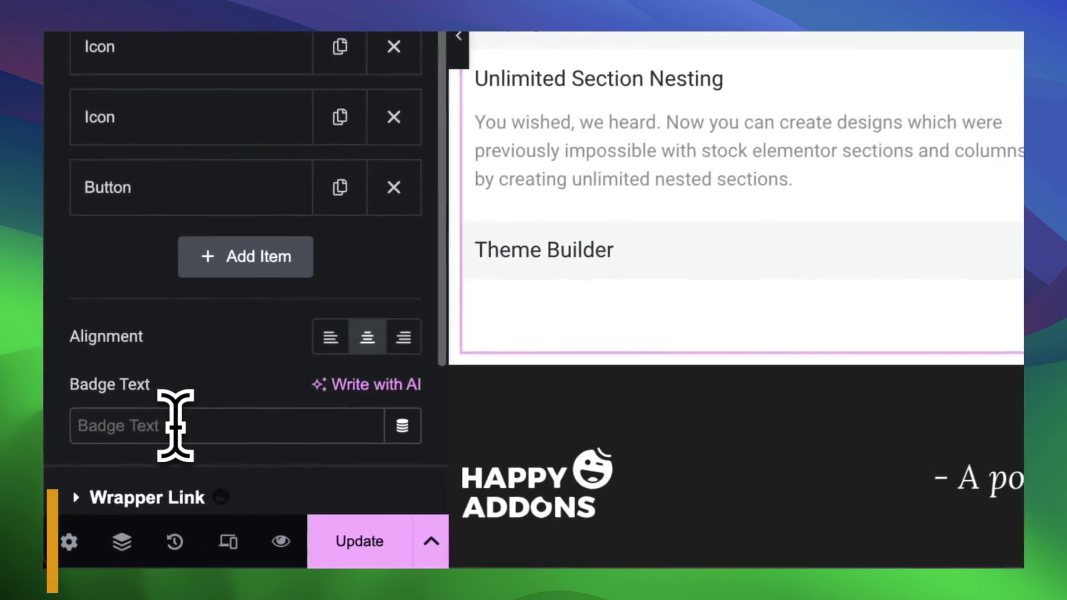
Add a badge with the text "Best" to Column 3
click(175, 425)
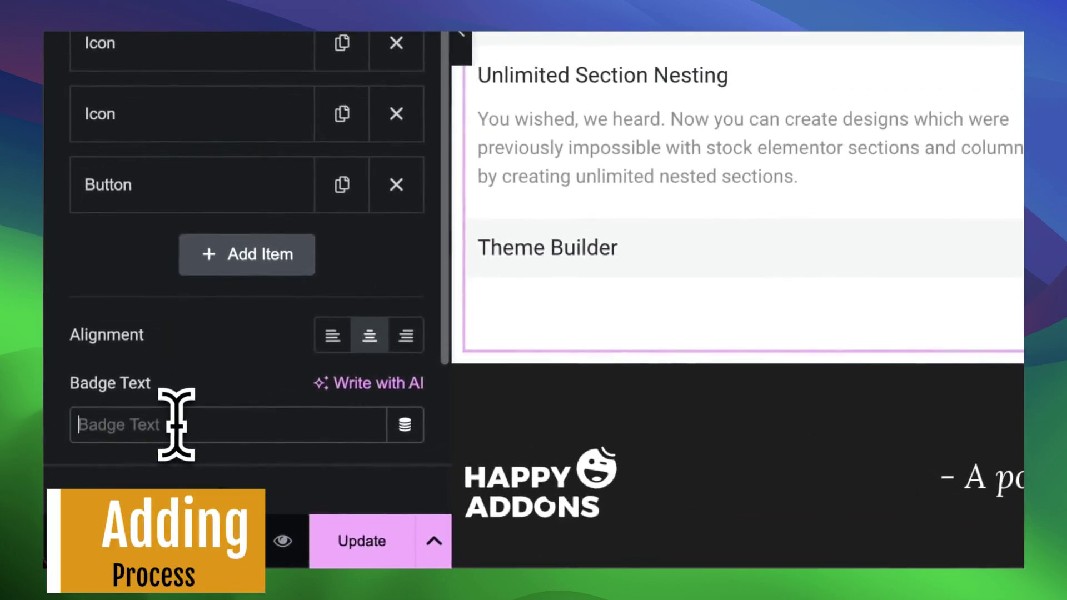
text(Best)
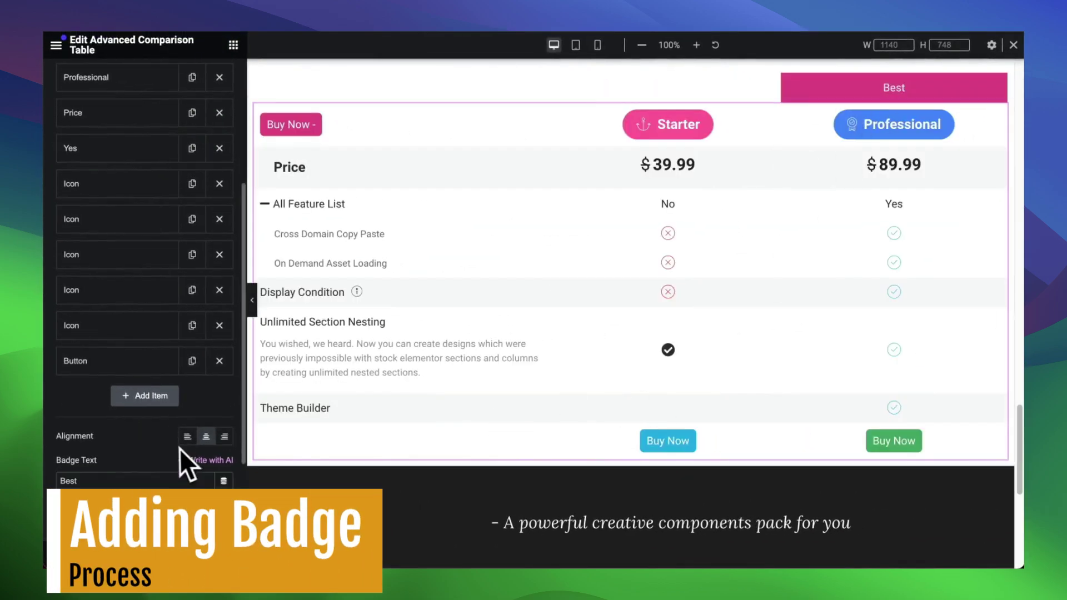
Give the Column 3 badge white text and a blue-violet background, and switch its custom style off
scroll(180, 449, down, 2)
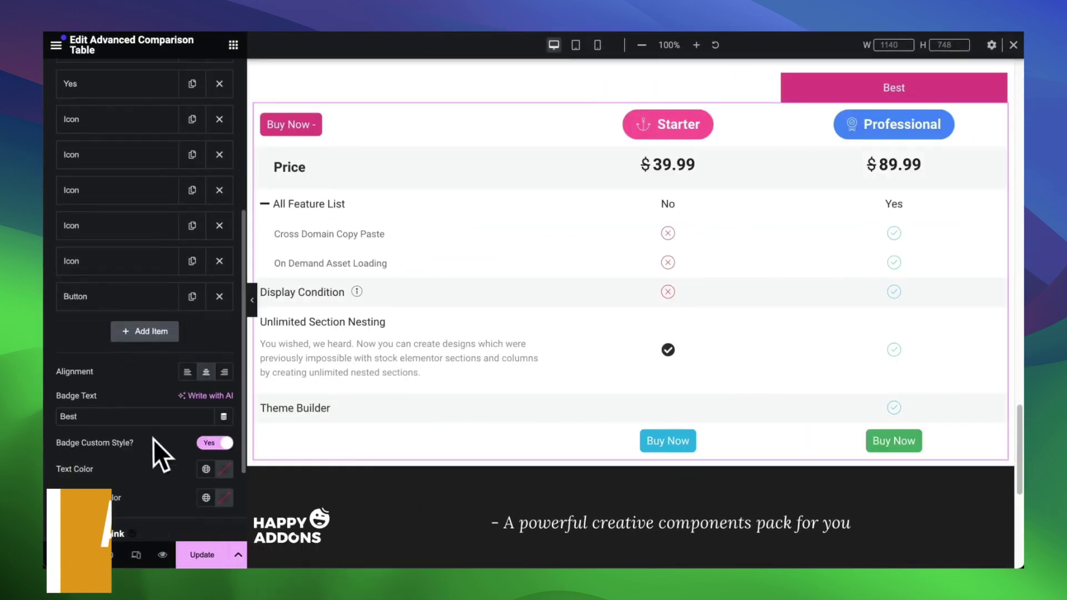
click(225, 450)
click(224, 479)
click(172, 414)
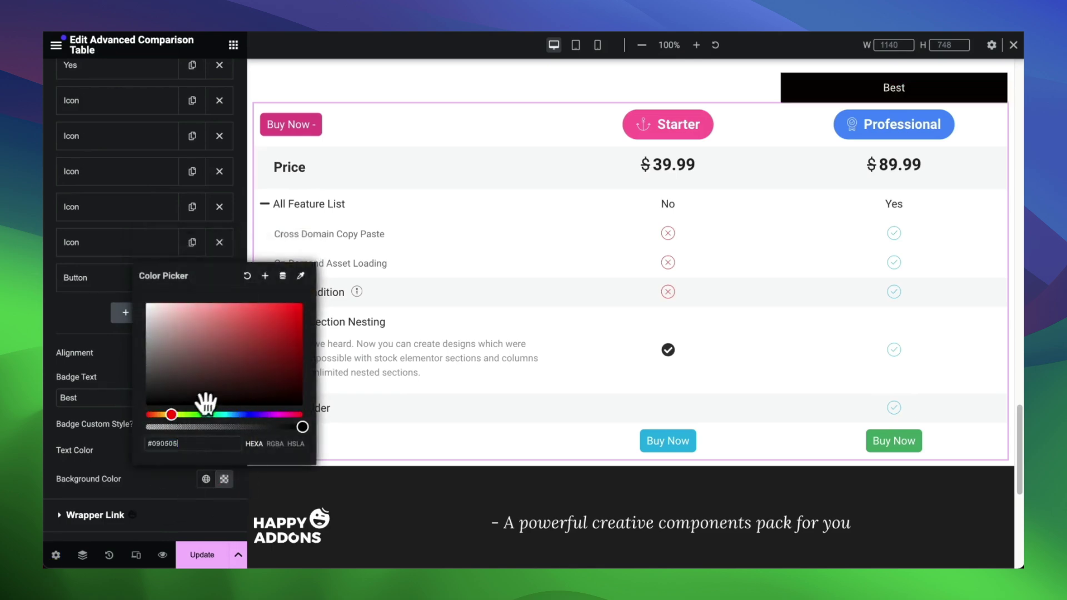
click(239, 308)
drag(183, 414, 248, 414)
click(119, 471)
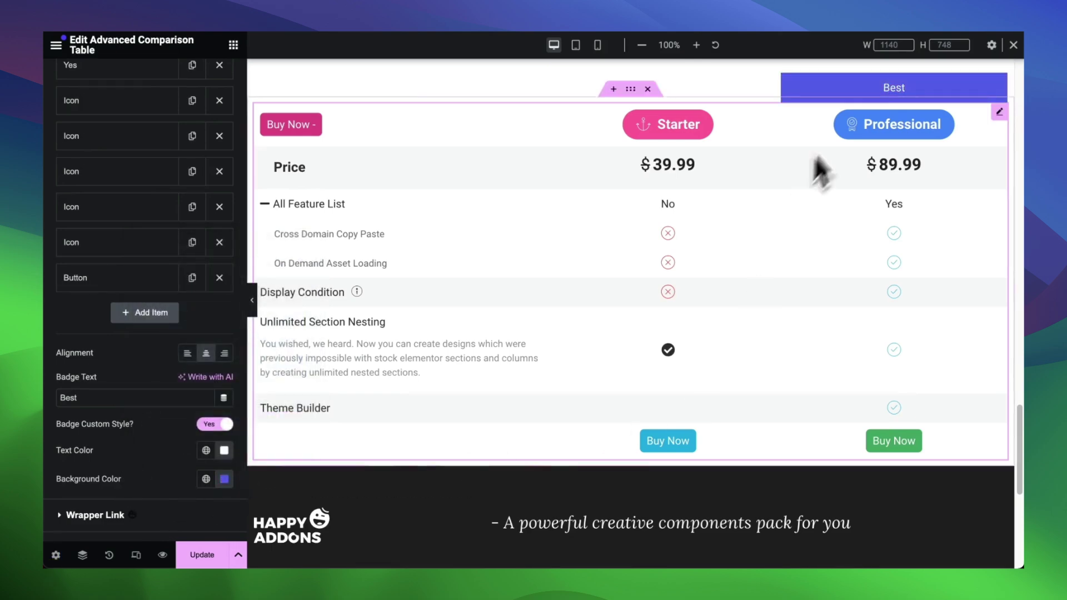
click(218, 424)
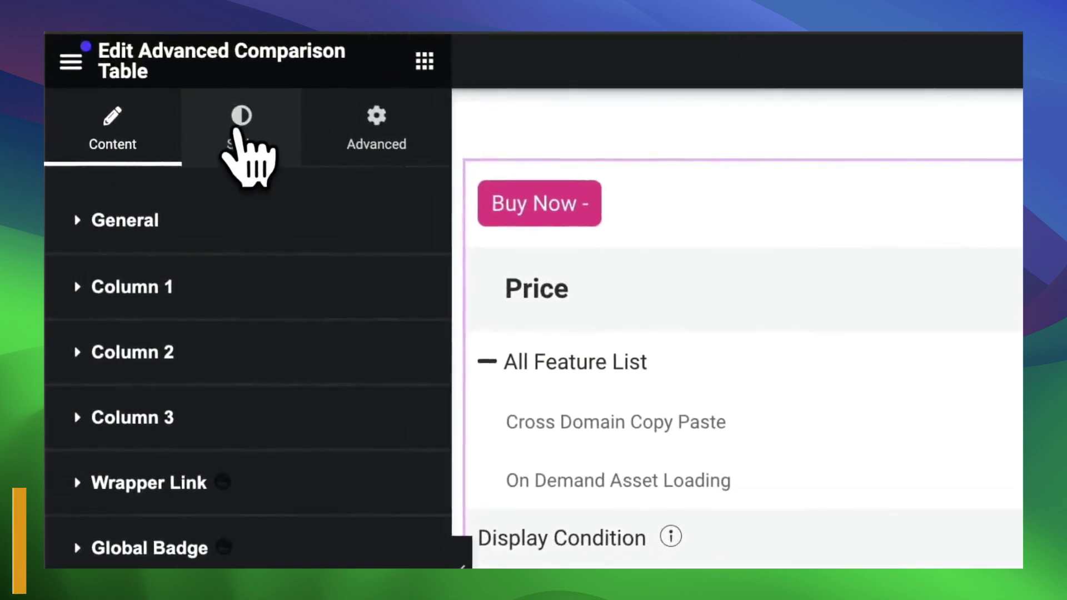
Set the background color of the table's even rows to salmon pink in the column styling
click(143, 80)
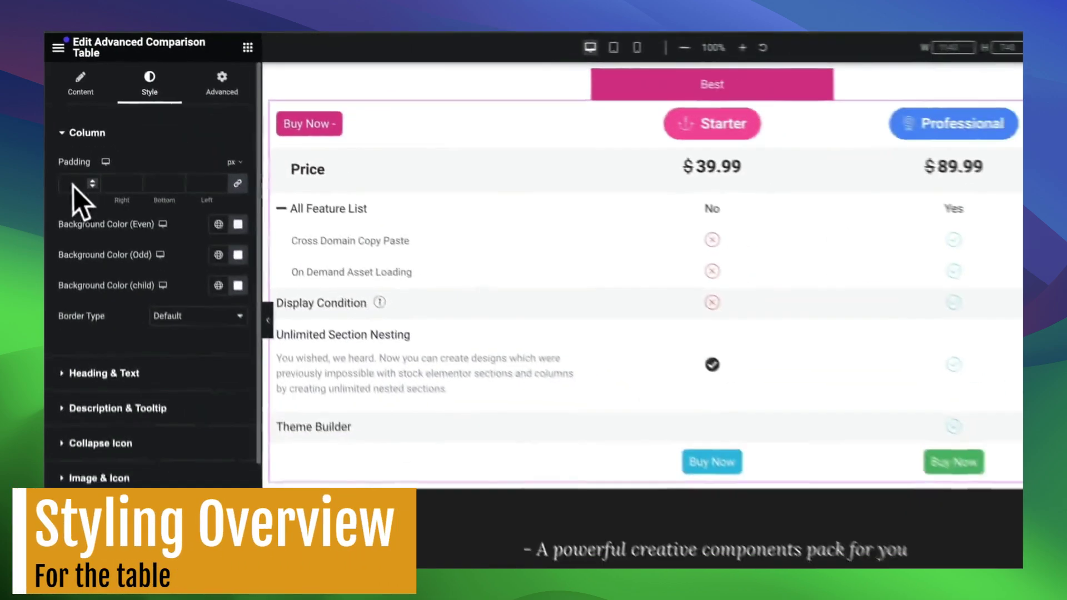
click(159, 183)
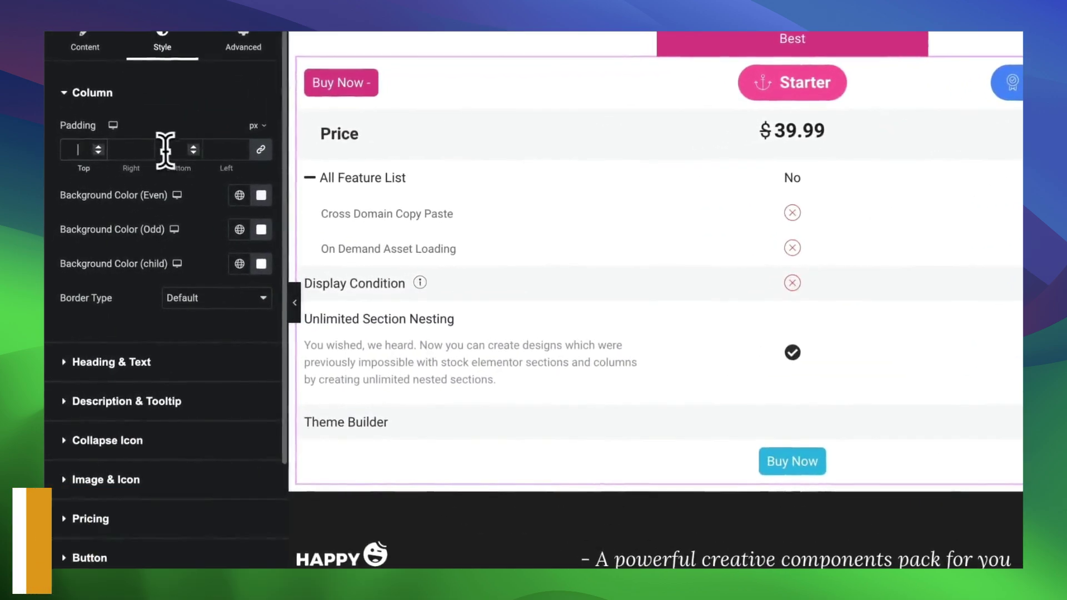
click(261, 196)
click(283, 277)
click(248, 257)
click(214, 203)
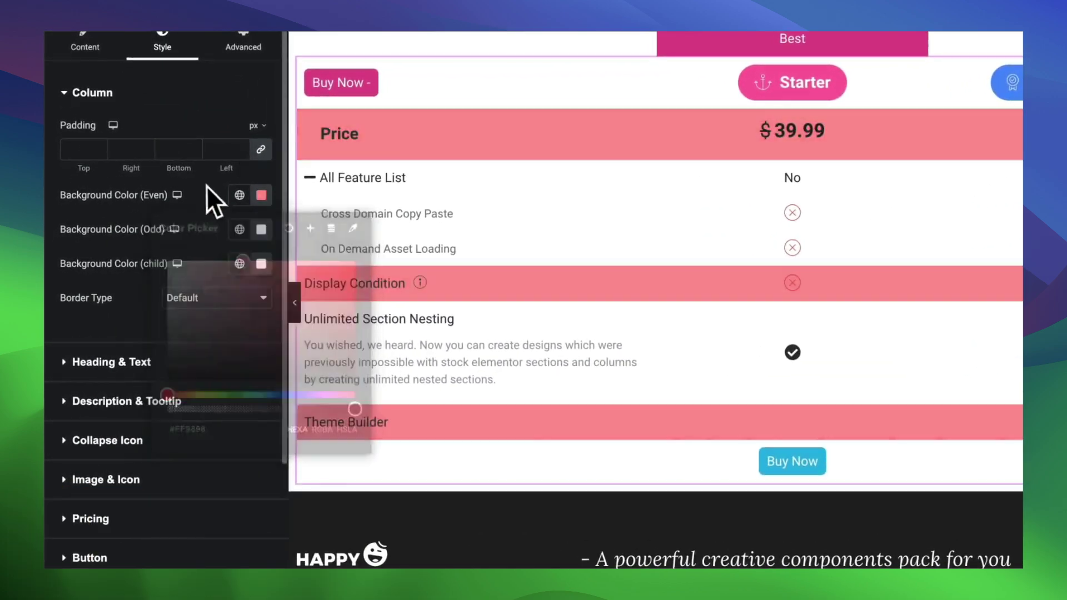
Try a background color for the table's child rows and clear that color setting
click(261, 264)
drag(214, 335, 175, 447)
click(288, 297)
click(125, 264)
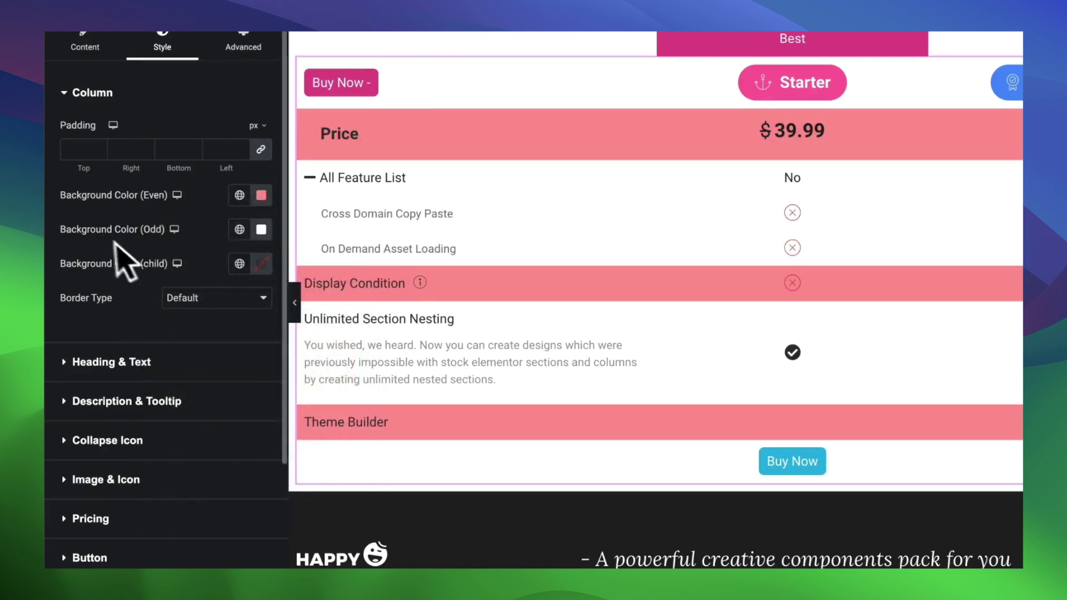
Give the table columns a solid border 1 px wide on all sides with a light pink color
click(206, 303)
click(215, 336)
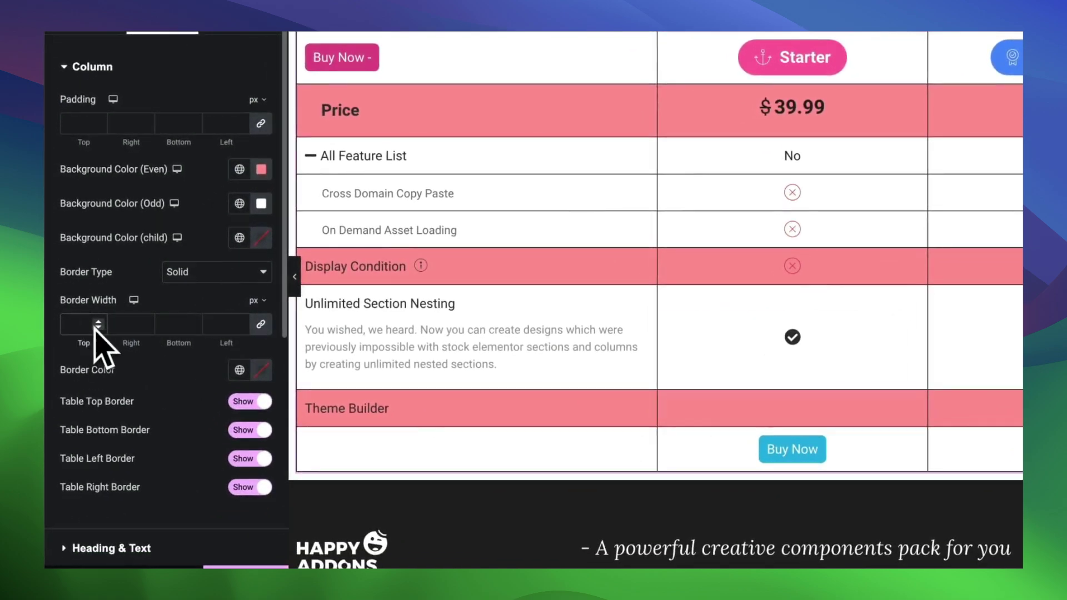
click(98, 322)
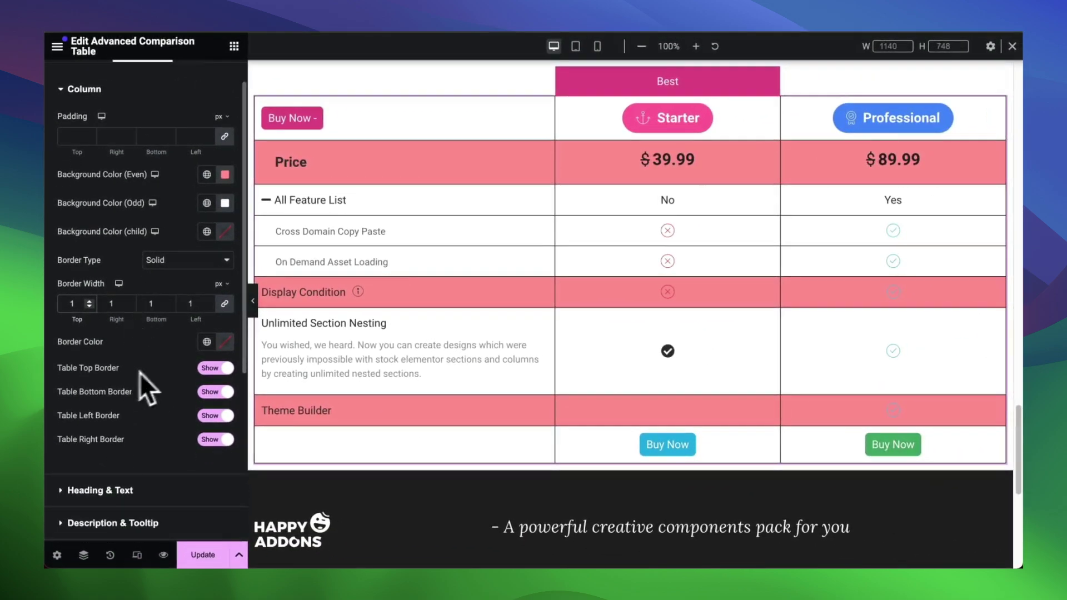
click(224, 341)
click(196, 399)
click(184, 390)
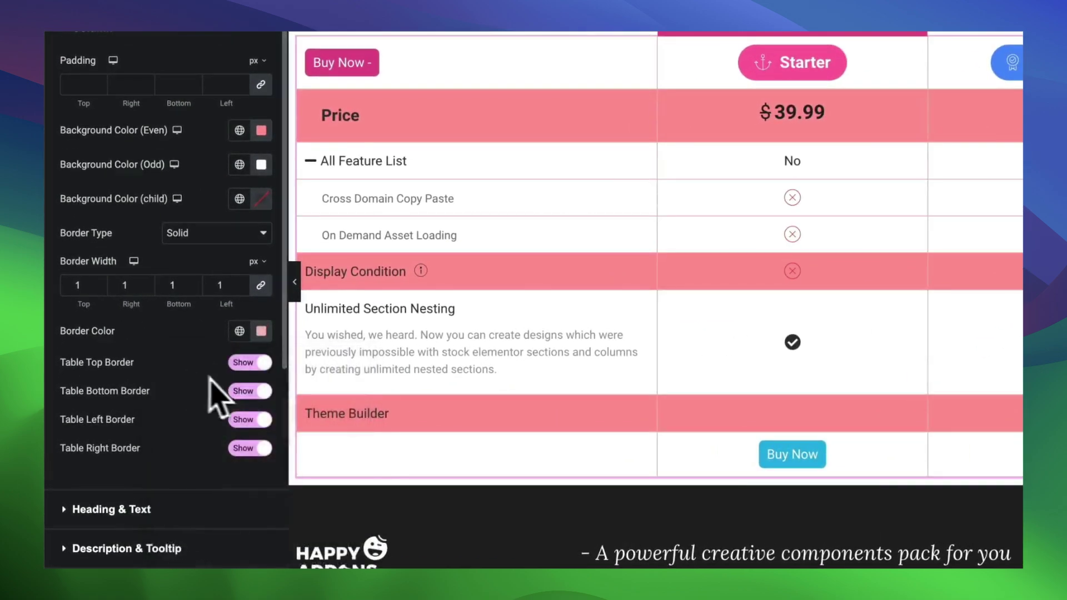
Test hiding the table's top and bottom borders, showing each one again
click(253, 368)
click(253, 368)
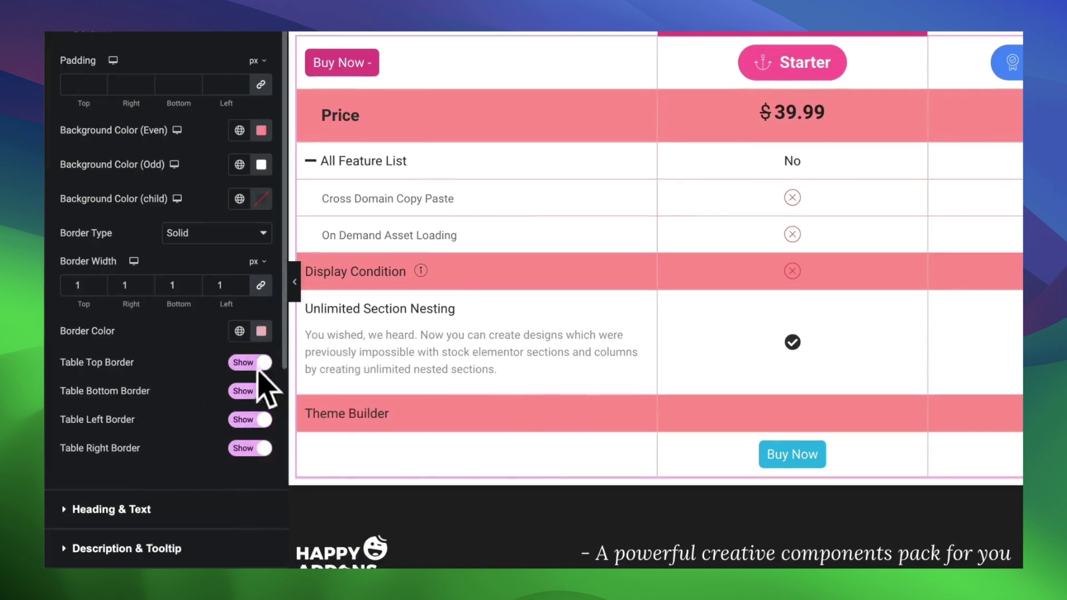
click(249, 392)
click(249, 392)
Set the table heading's text color to a near-black shade in the heading and text styling
scroll(190, 409, down, 3)
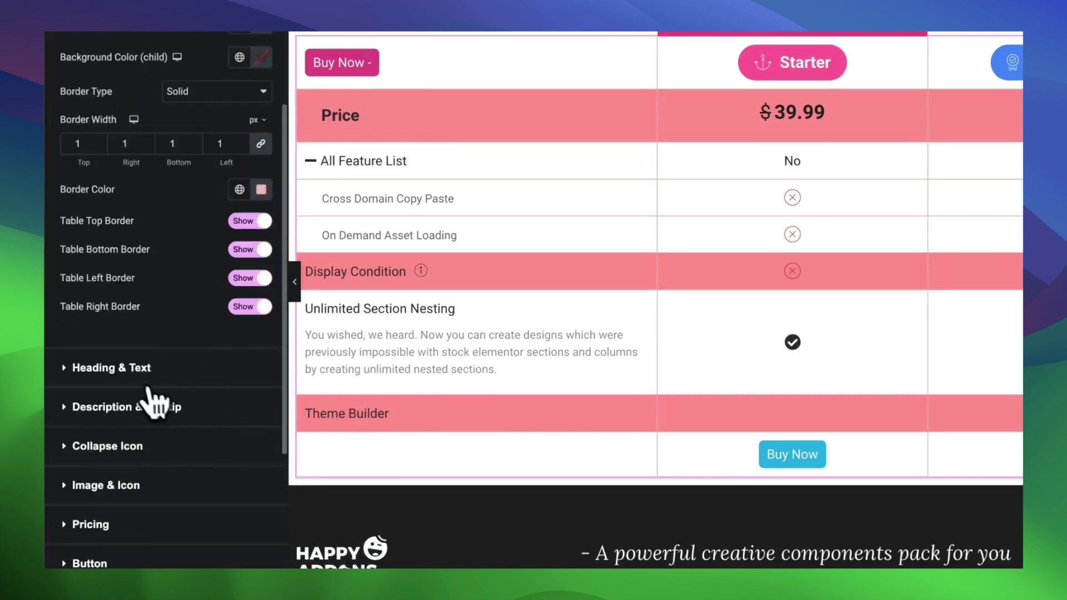
click(111, 367)
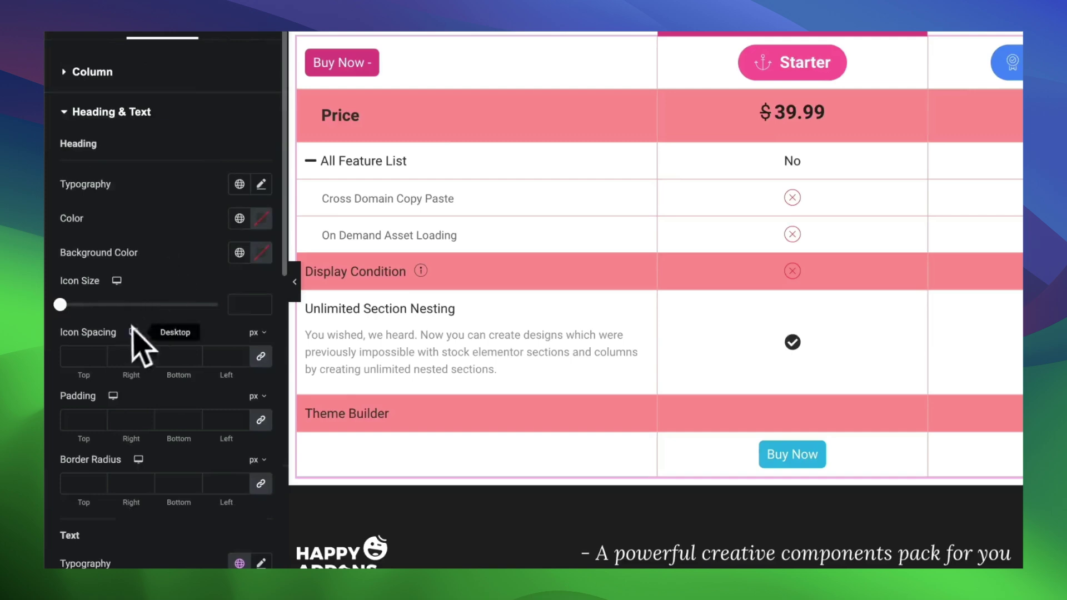
click(256, 219)
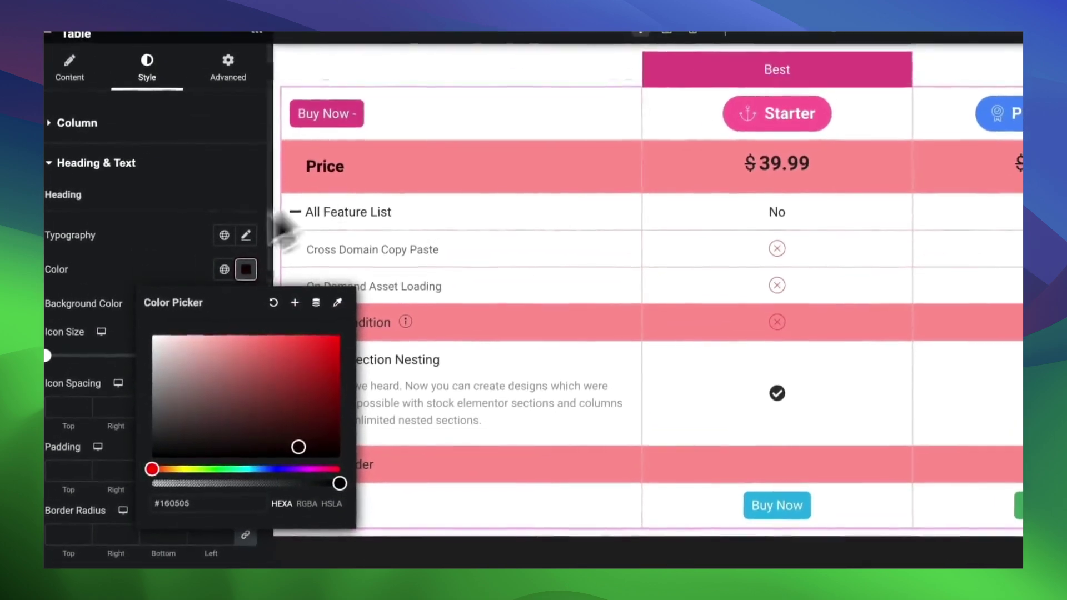
click(300, 167)
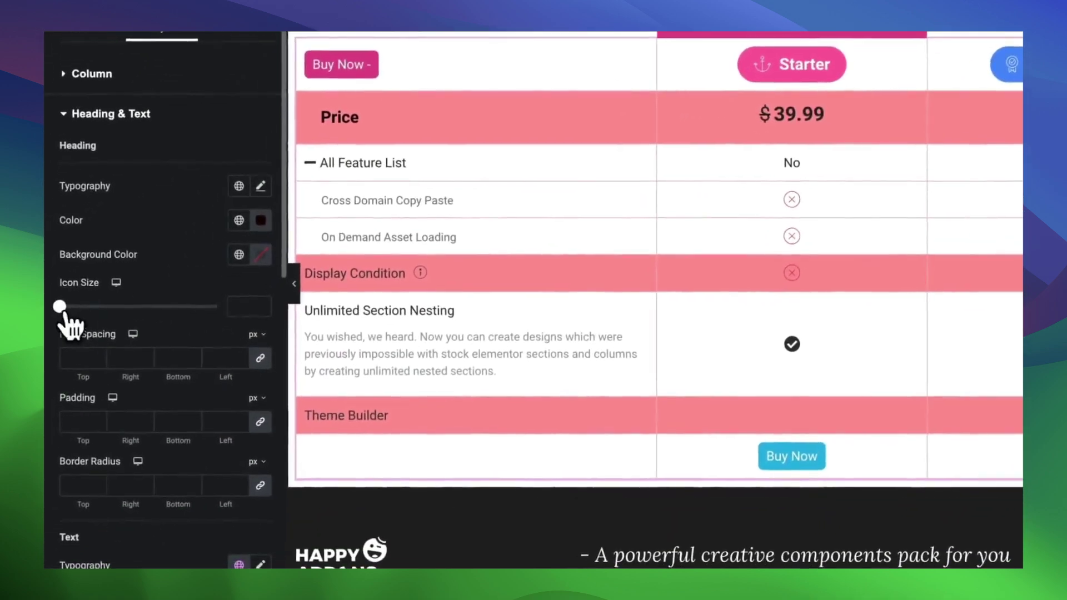
Set the heading icon size to 25 and the child text's left spacing to 31 px
drag(57, 341, 102, 309)
scroll(129, 388, down, 2)
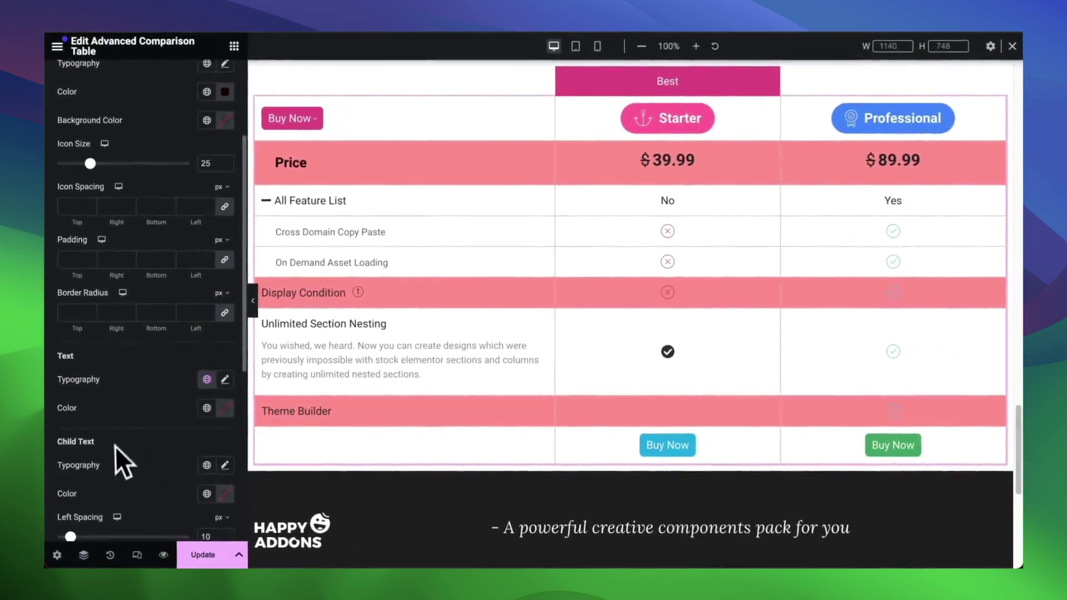
scroll(112, 440, down, 2)
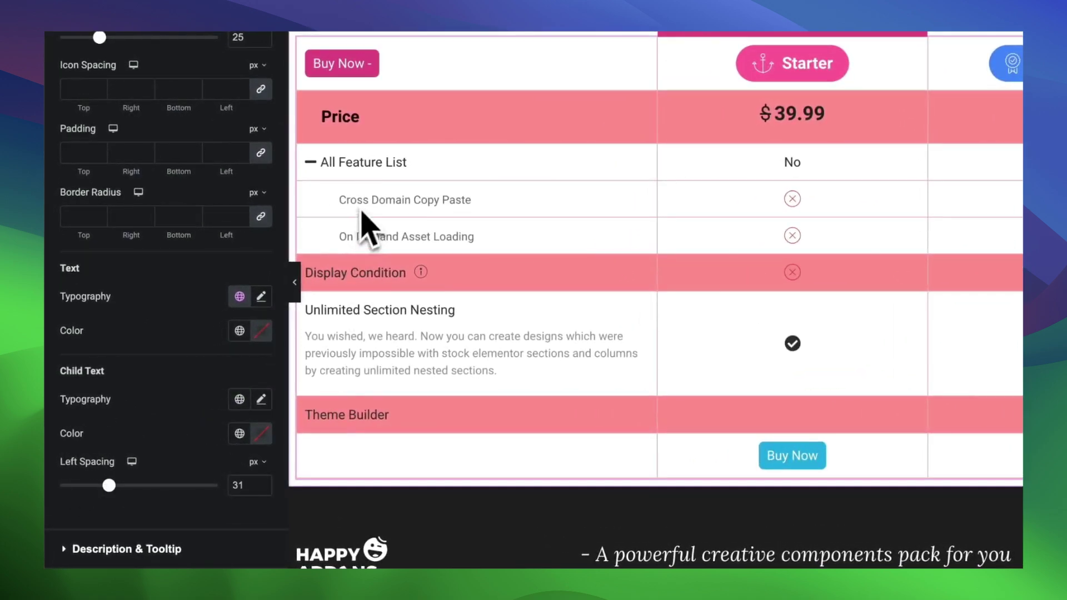
Set the tooltip's background color to muted teal #588180, checking the tooltip on the Display Condition row
scroll(142, 424, down, 4)
click(136, 399)
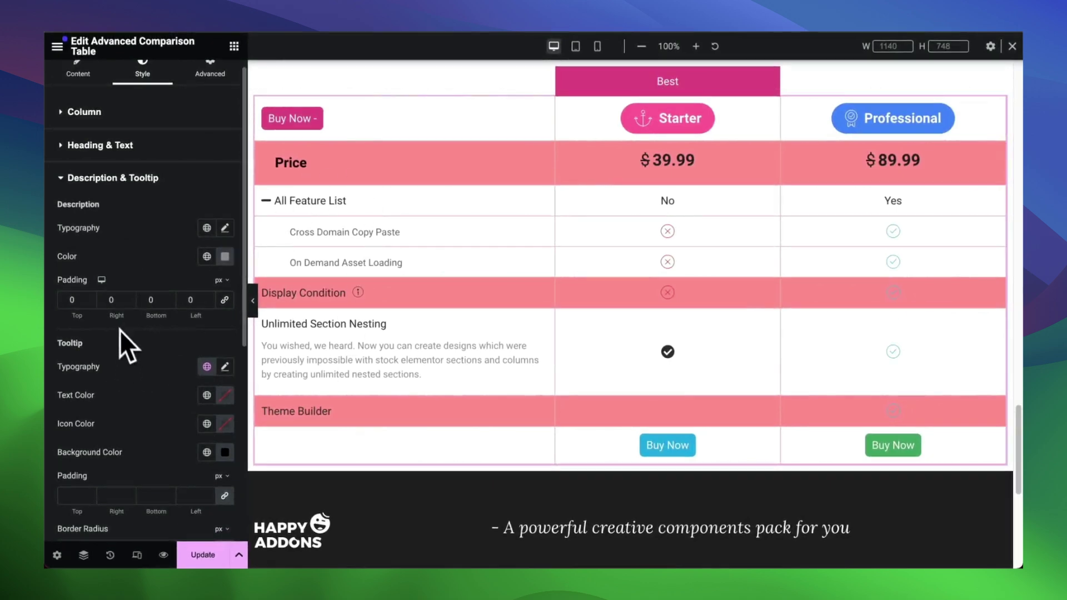
scroll(119, 330, down, 3)
scroll(134, 342, down, 1)
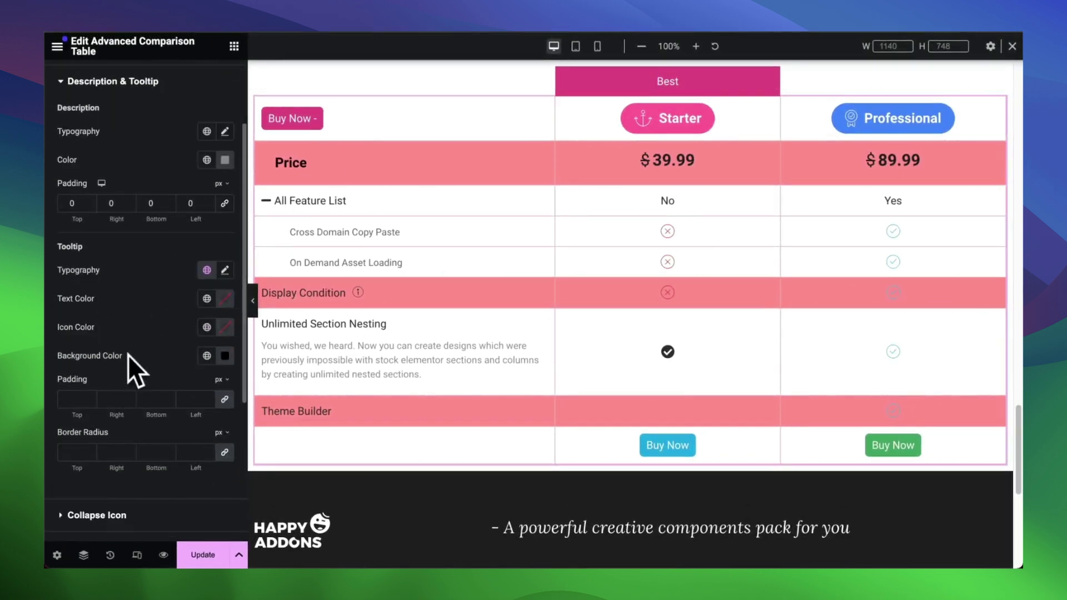
click(224, 356)
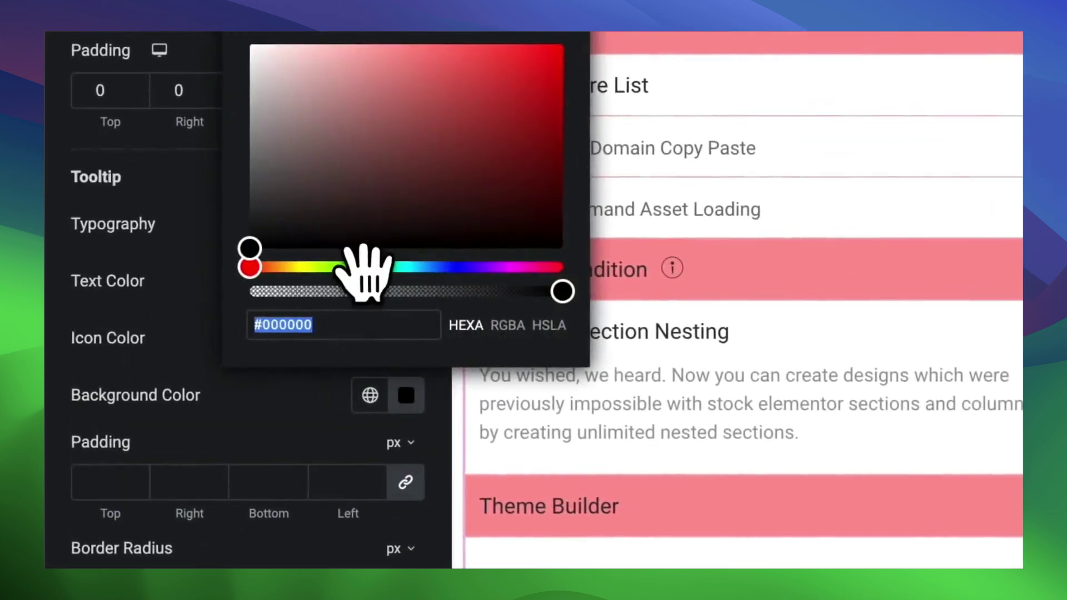
drag(363, 269, 403, 257)
drag(426, 217, 425, 218)
click(703, 155)
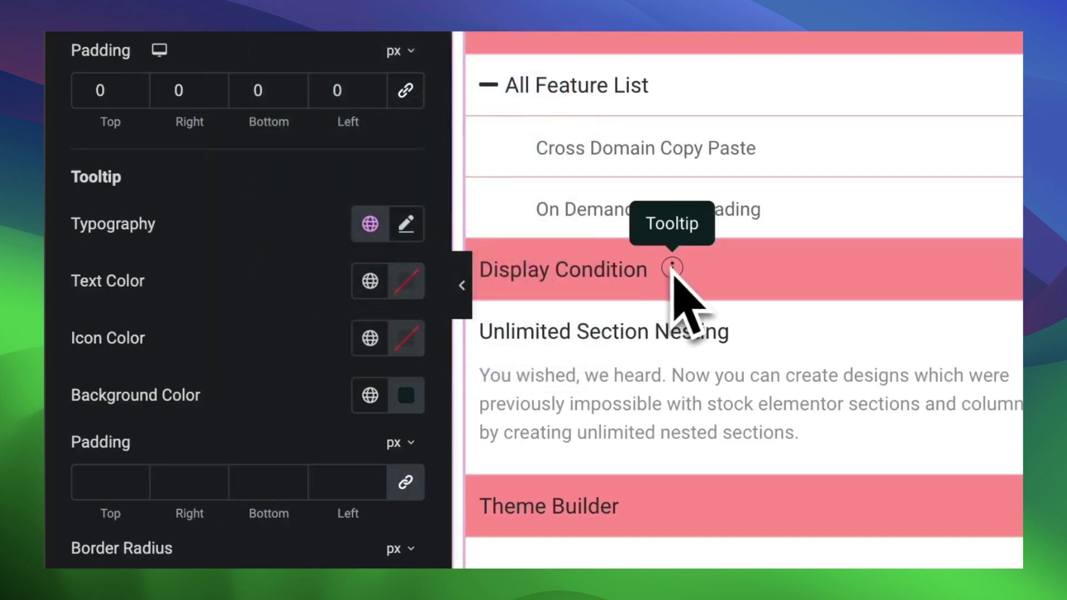
click(406, 395)
click(347, 145)
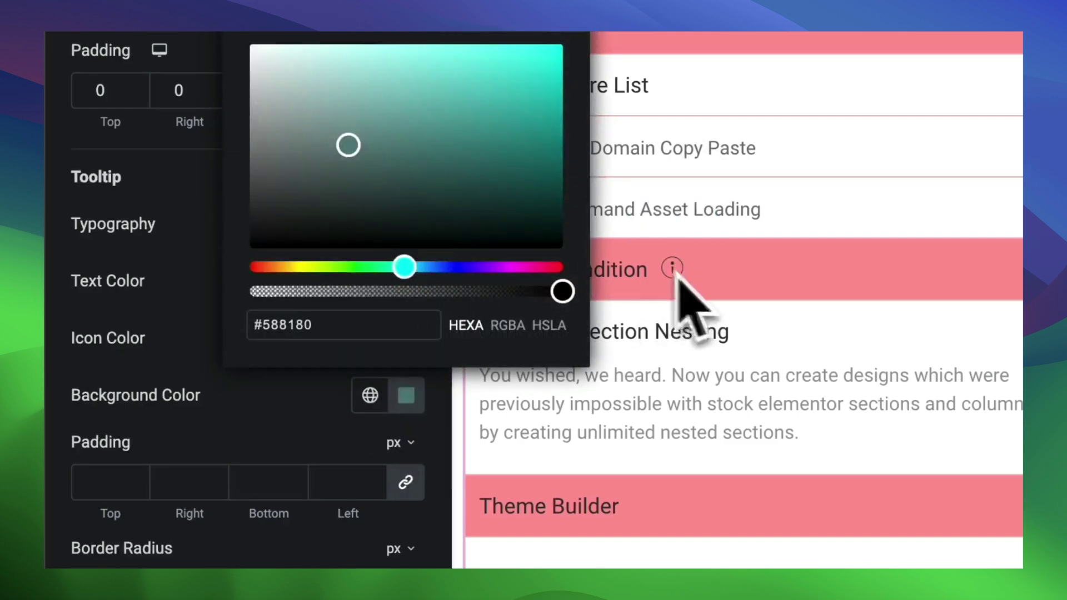
click(289, 398)
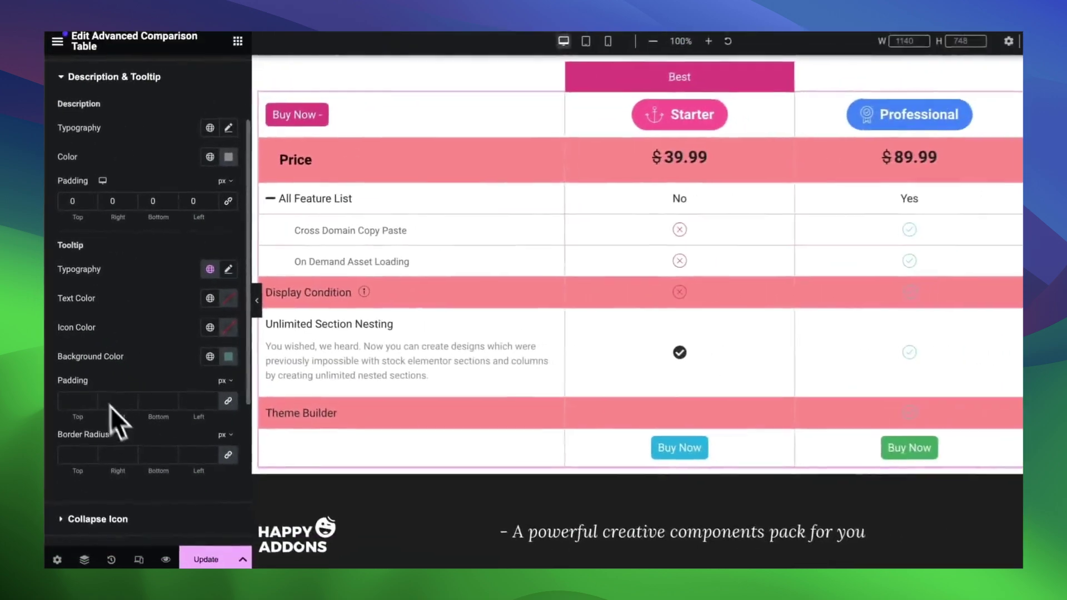
Give the tooltip a border radius of 15 px on all sides
scroll(122, 417, down, 1)
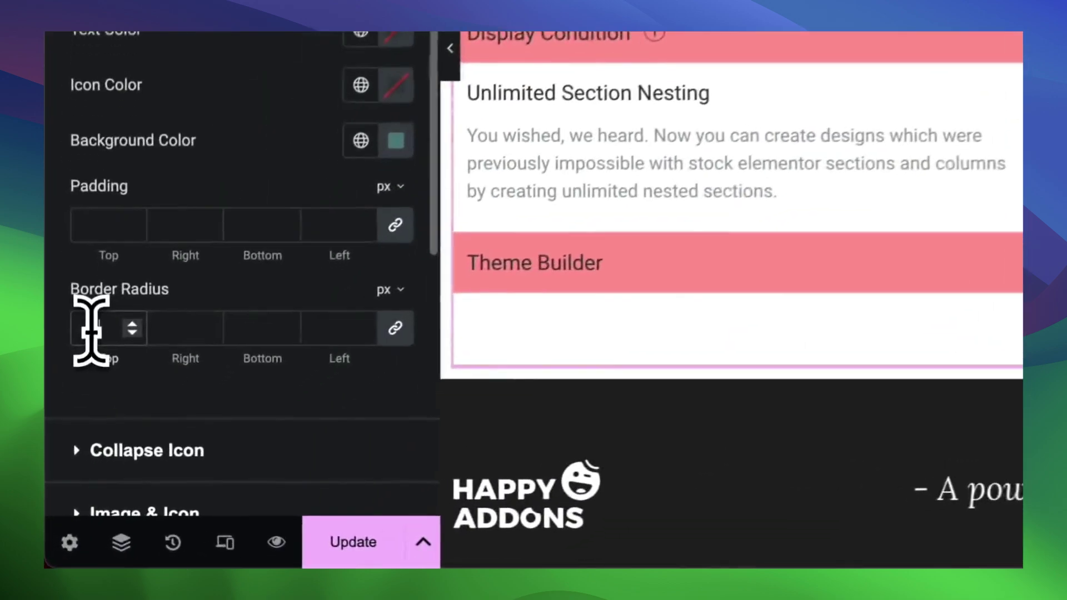
click(73, 447)
text(15)
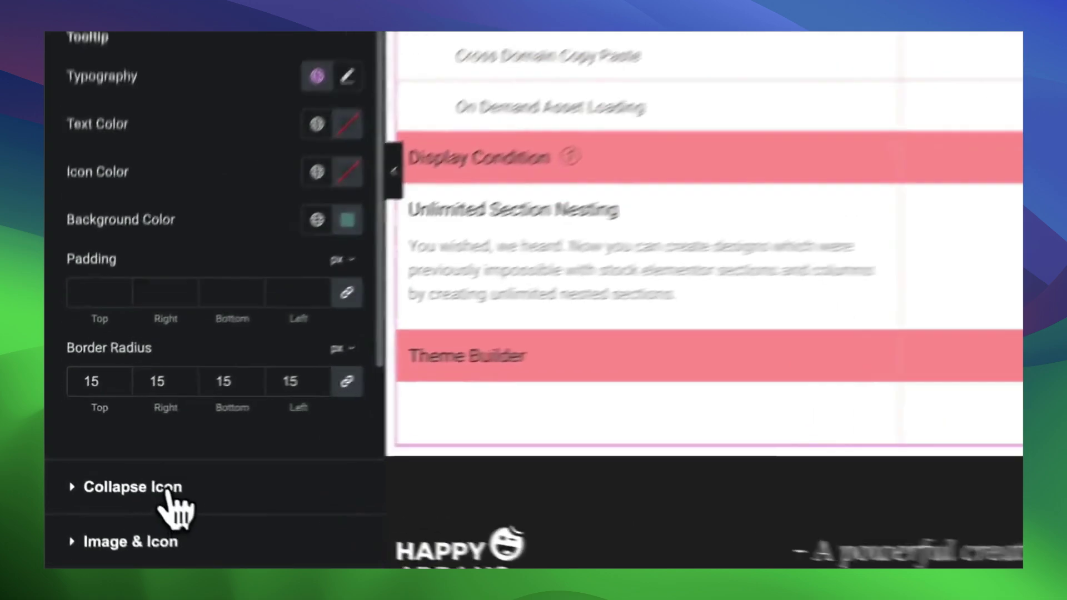
Set the color of the collapse icon beside All Feature List to bright red
click(117, 492)
click(411, 278)
click(503, 377)
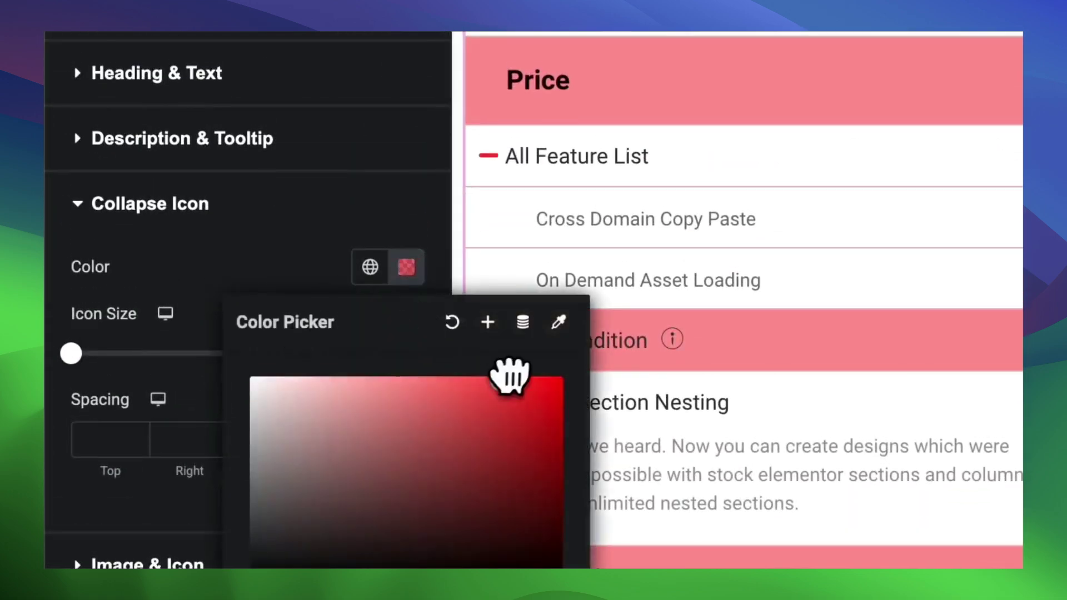
click(488, 157)
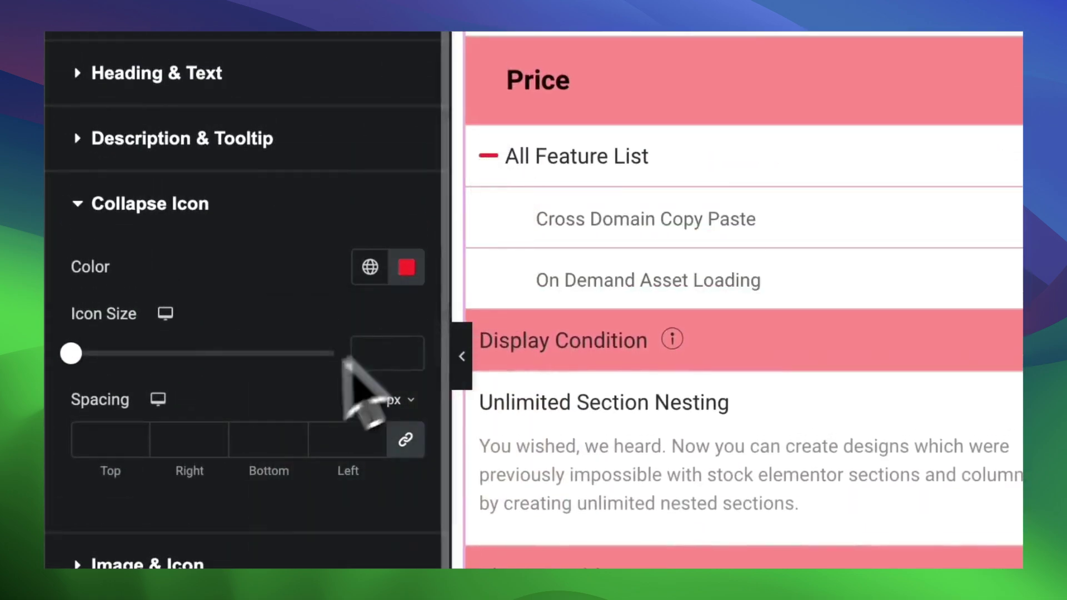
Set the collapse icon's size to 34 and its spacing to 20 px on all sides
drag(71, 354, 161, 354)
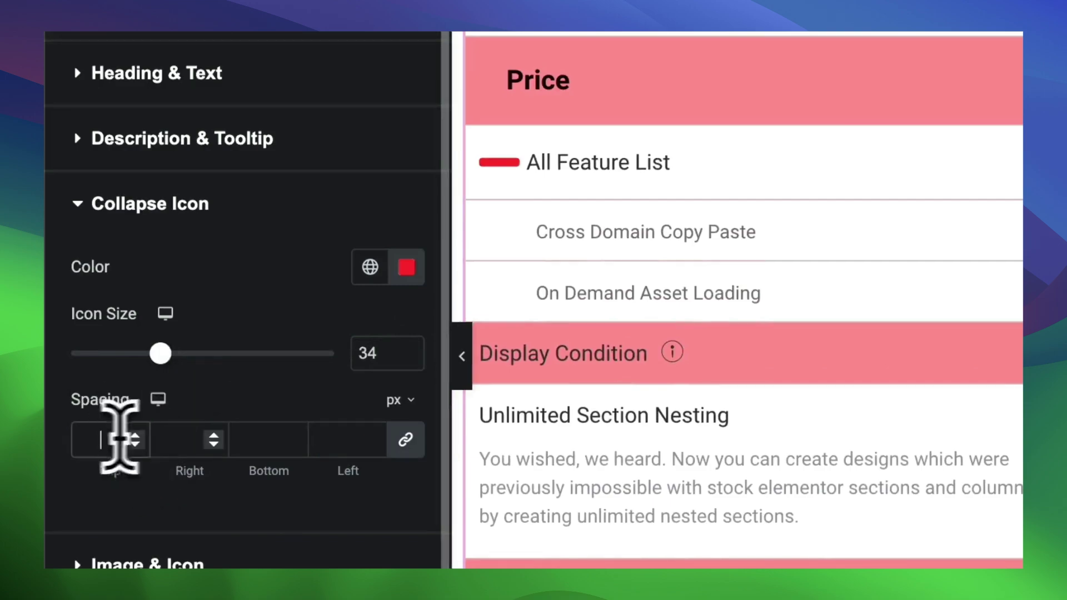
text(20)
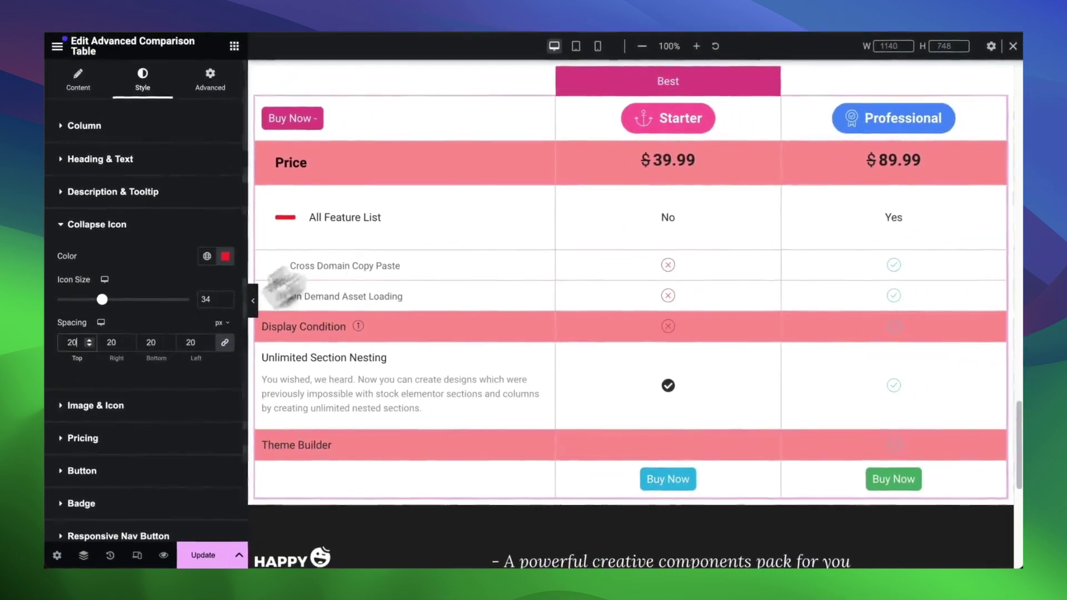
click(111, 415)
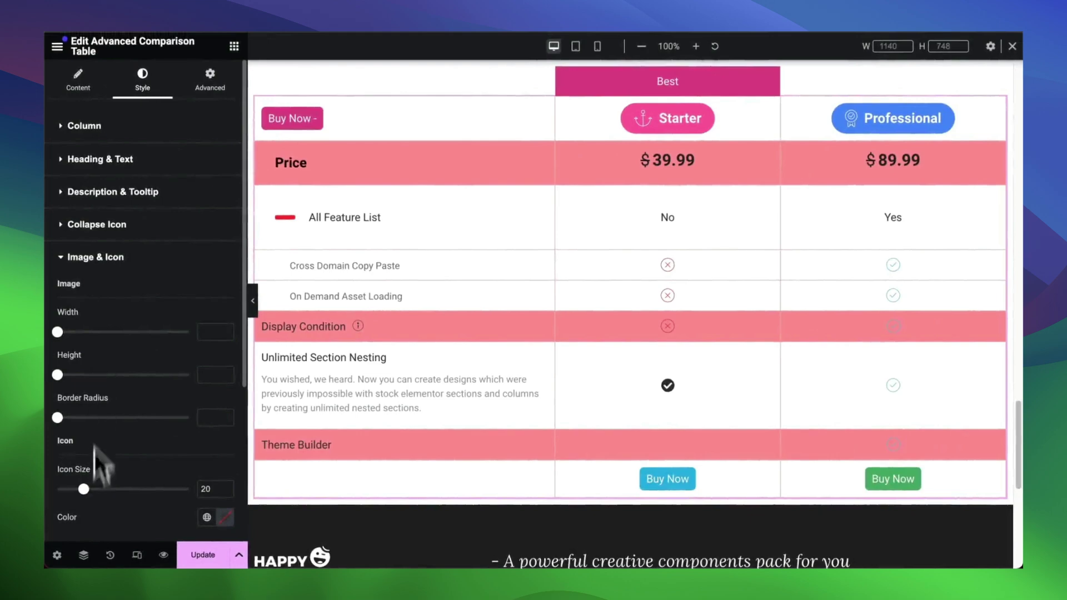
click(119, 229)
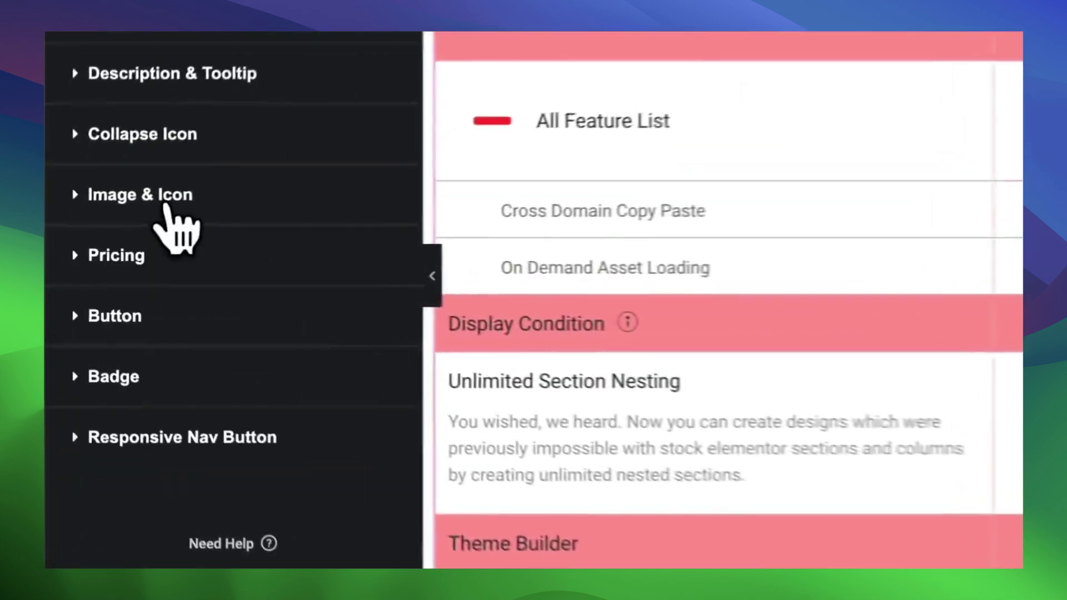
click(119, 228)
click(175, 195)
Set the price's bottom spacing to 6 in the pricing styling
click(142, 253)
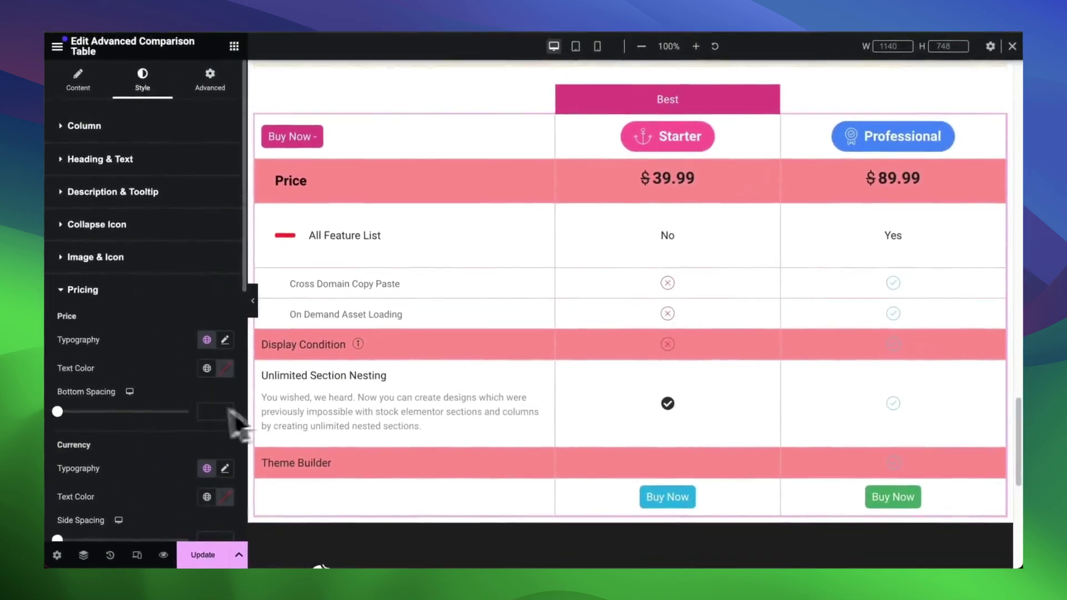
mouse_move(58, 411)
mouse_down()
mouse_move(86, 411)
mouse_move(65, 412)
mouse_up()
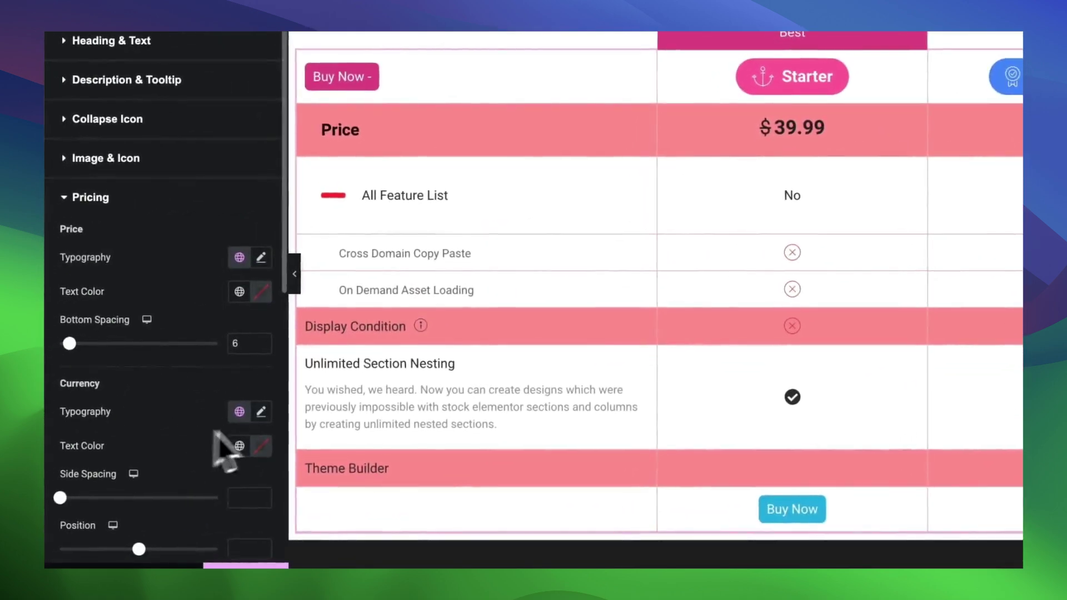
Give the currency symbol a dark text color and set its side spacing to 14
click(261, 389)
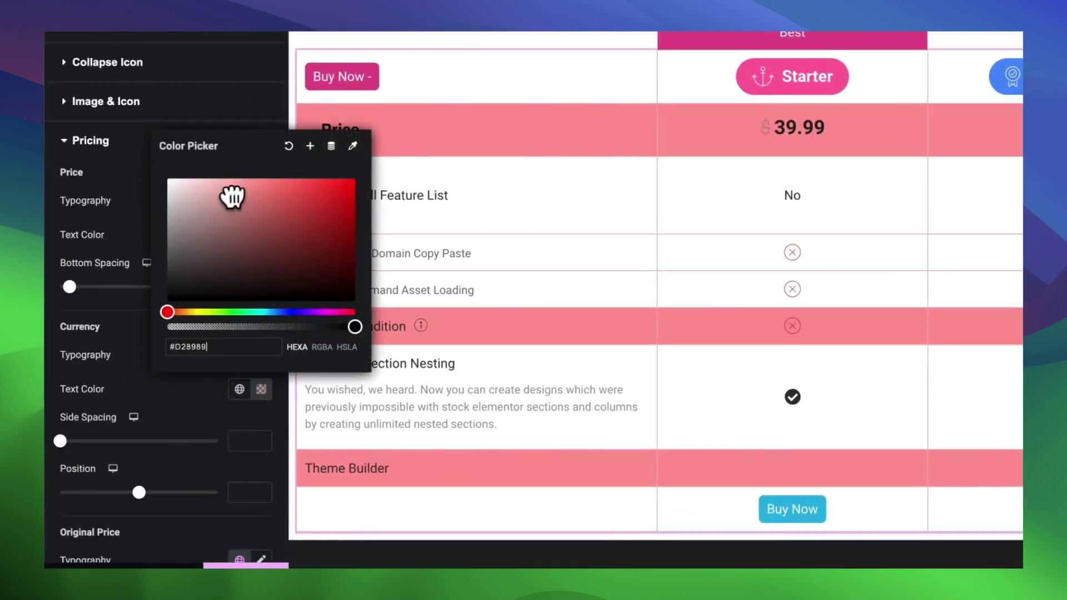
click(142, 414)
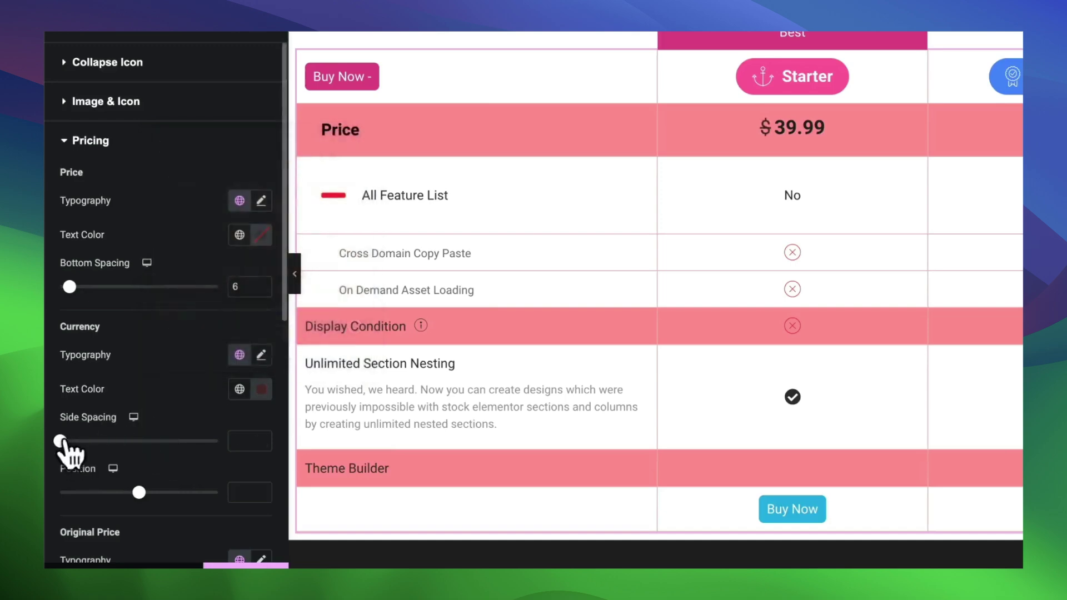
drag(89, 441, 83, 442)
Set the table button's normal background color to purple #613899
scroll(170, 428, down, 3)
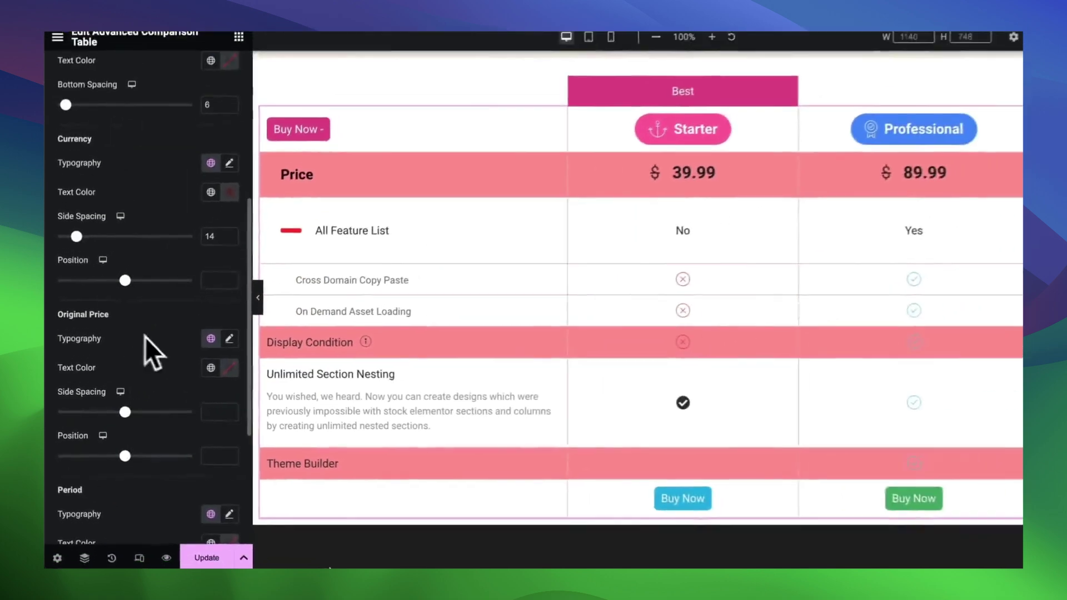
scroll(115, 405, down, 3)
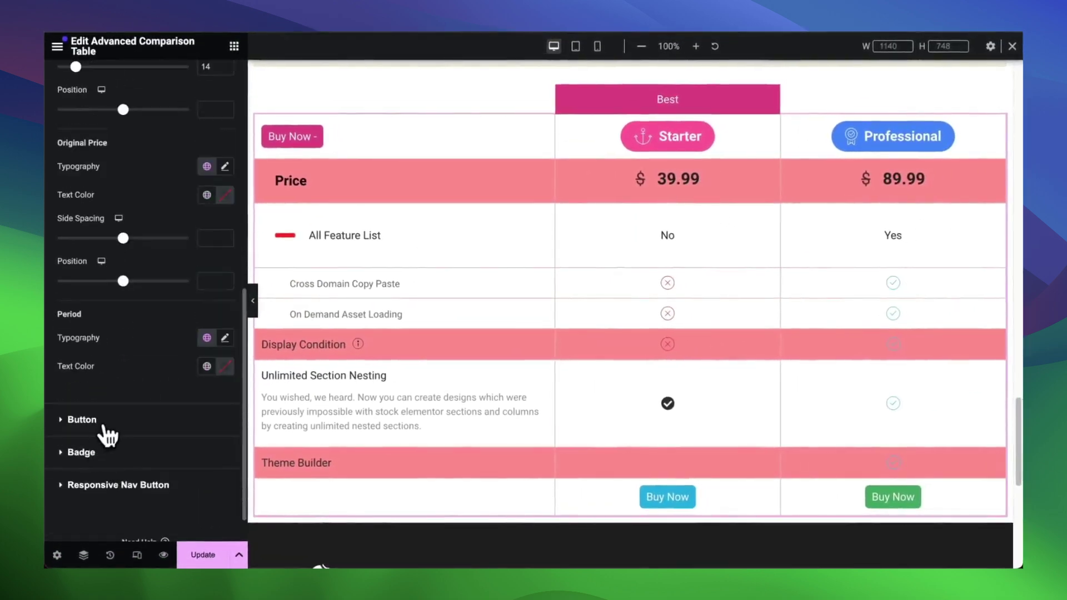
click(106, 428)
scroll(161, 361, down, 2)
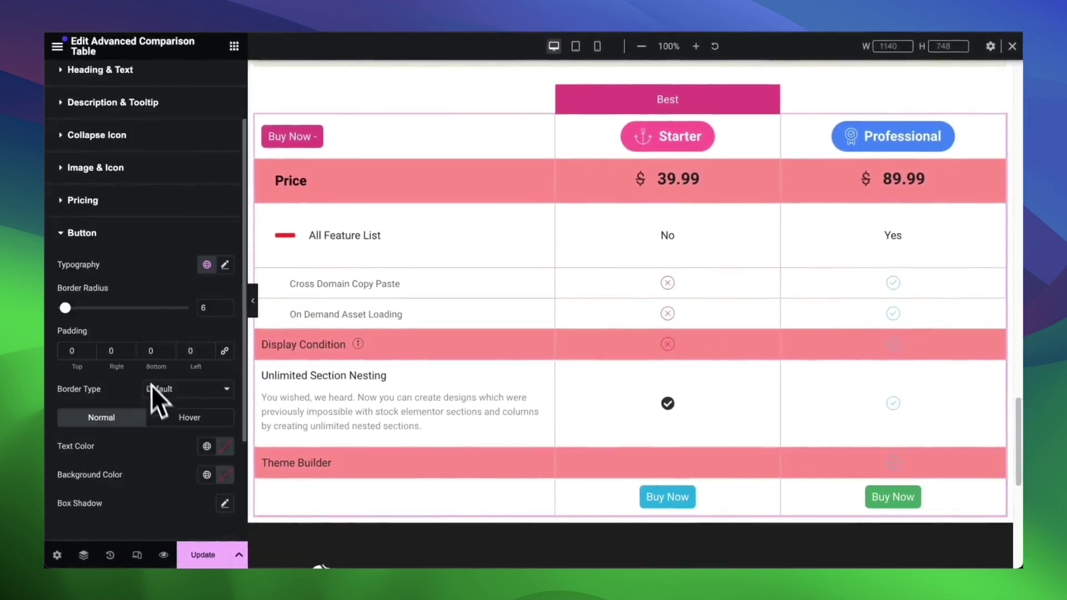
click(225, 476)
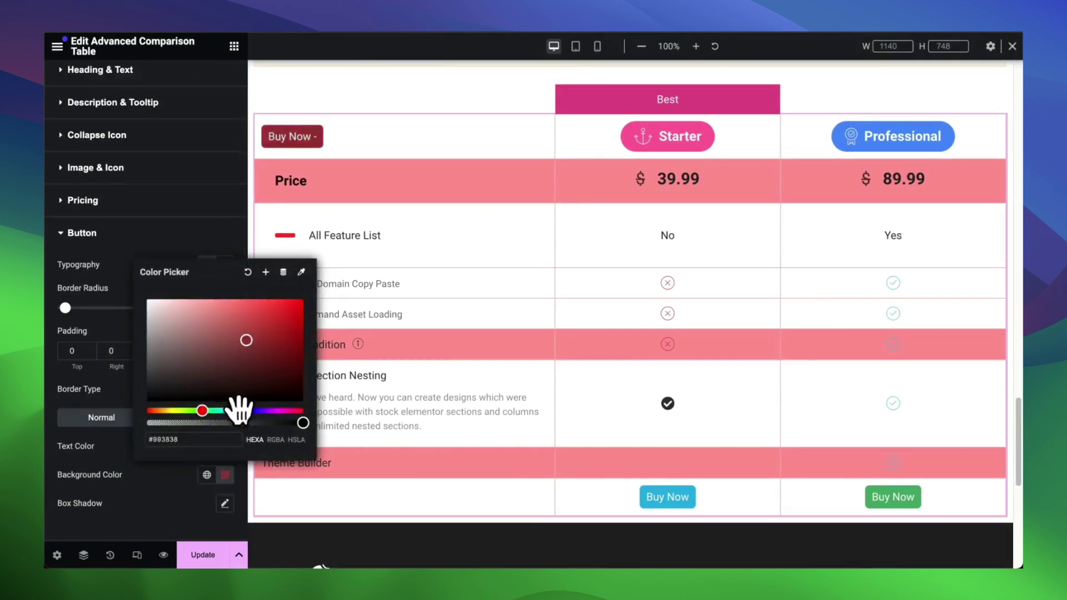
click(262, 411)
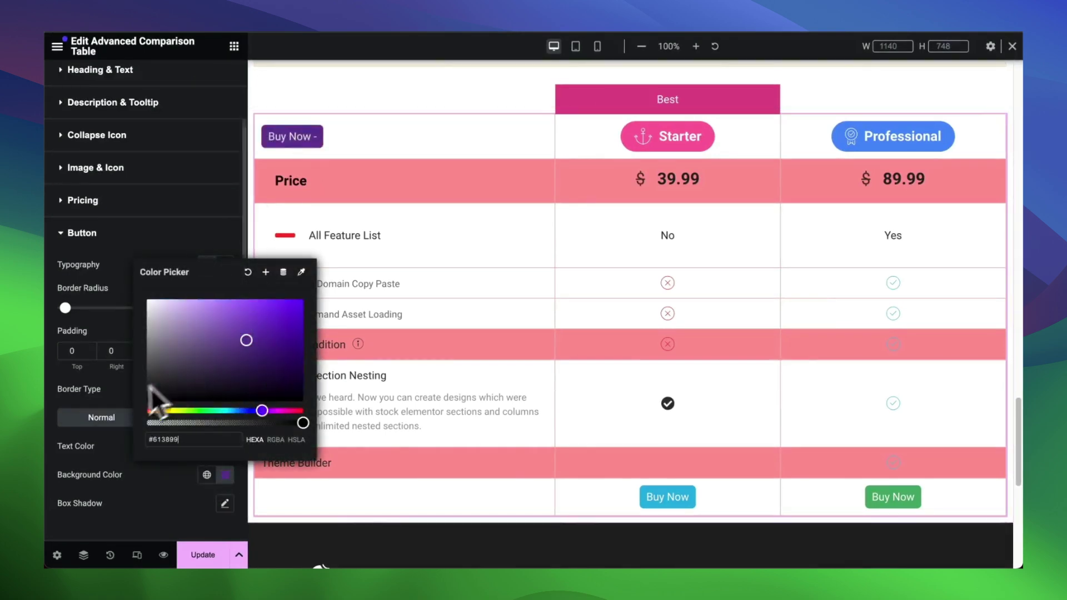
click(180, 458)
Set the Best badge's text color to near-black and its background color to coral red
scroll(166, 455, down, 3)
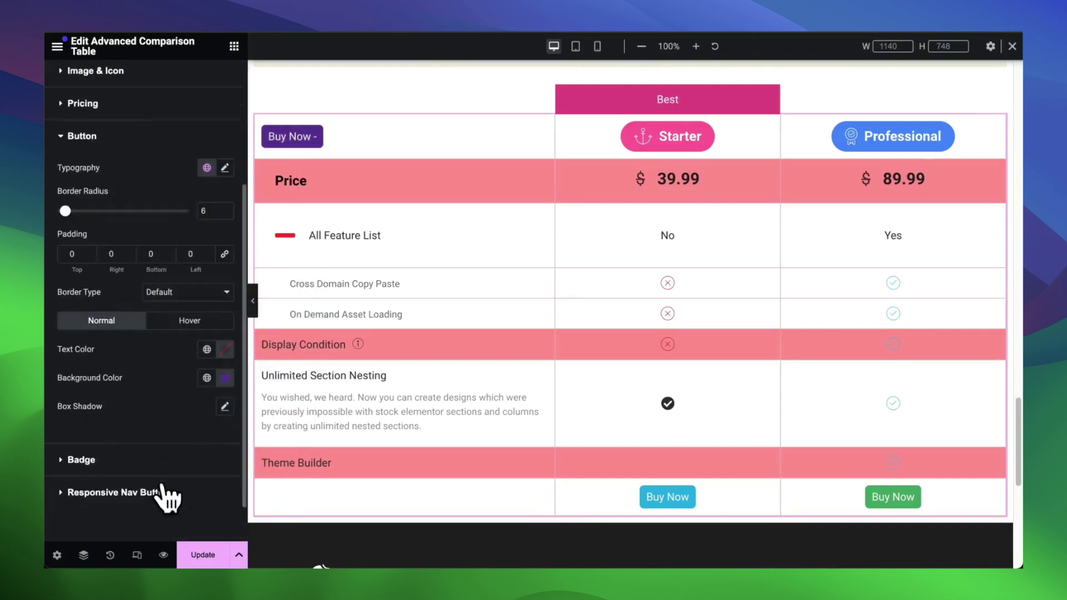
click(127, 468)
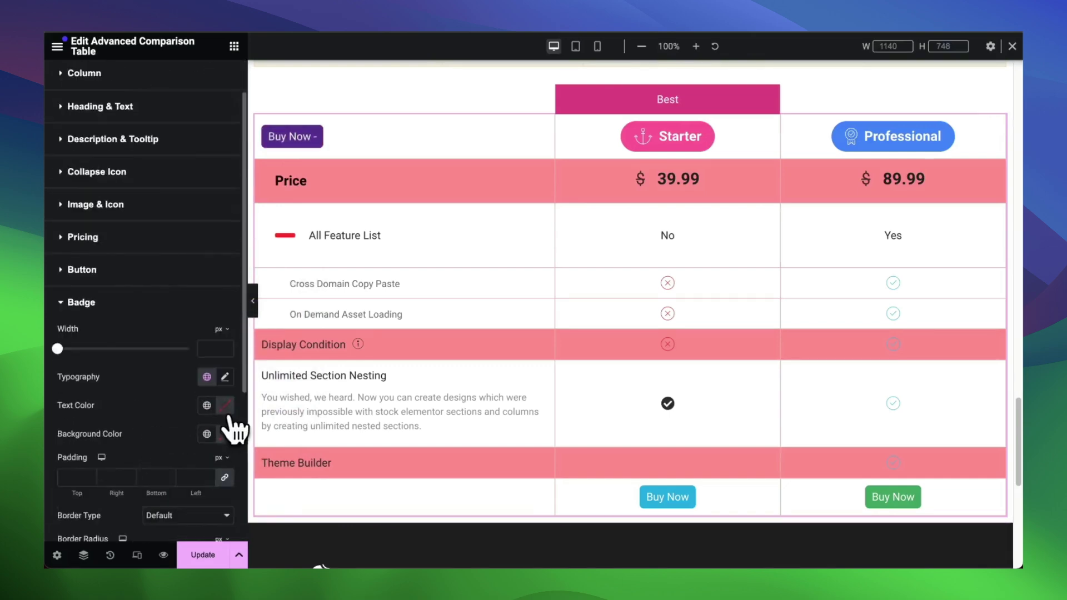
click(226, 409)
click(528, 198)
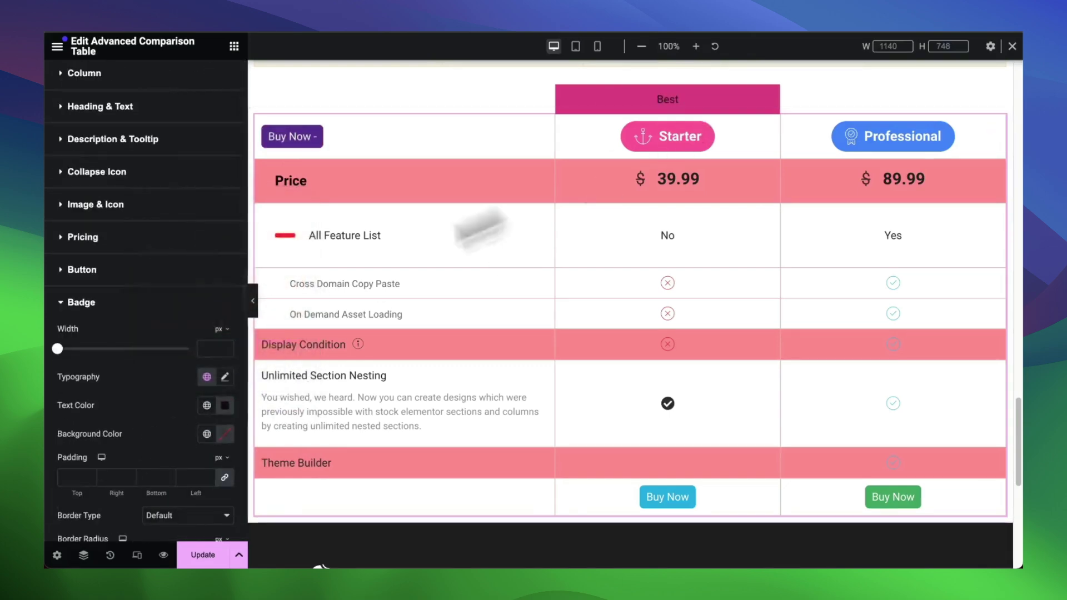
click(225, 434)
drag(225, 366, 234, 259)
click(139, 437)
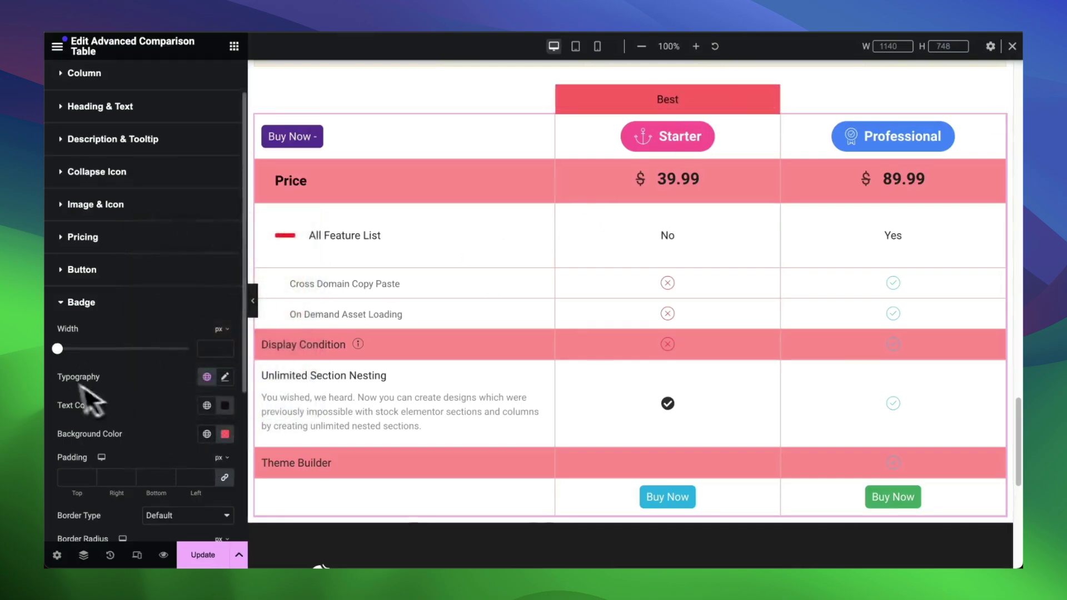
Round only the badge's upper corners by setting its border radius to 20, 20, 0, 0 px
scroll(156, 422, down, 3)
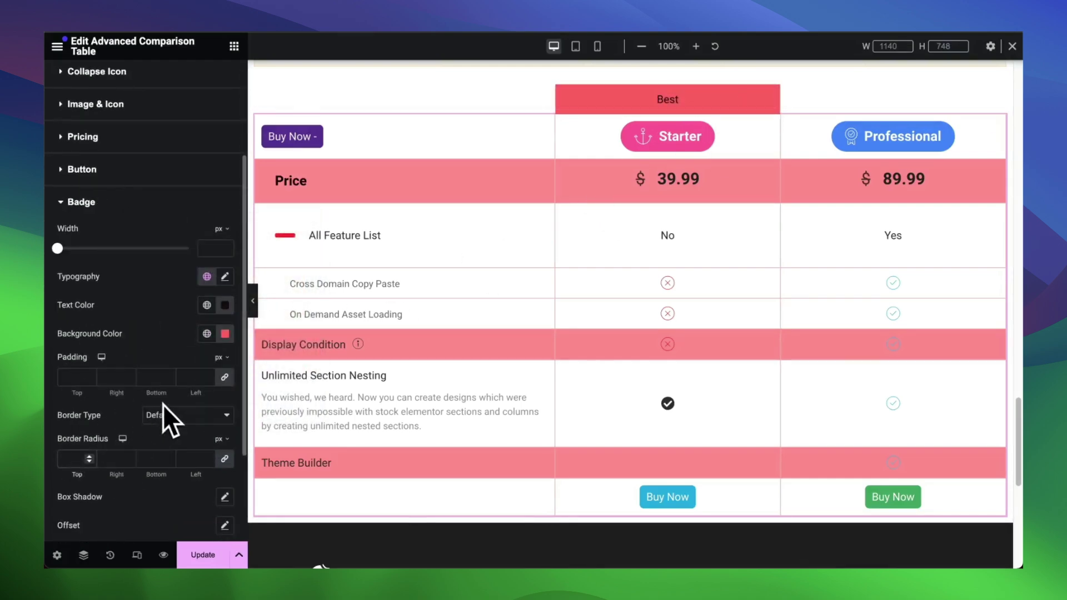
text(20)
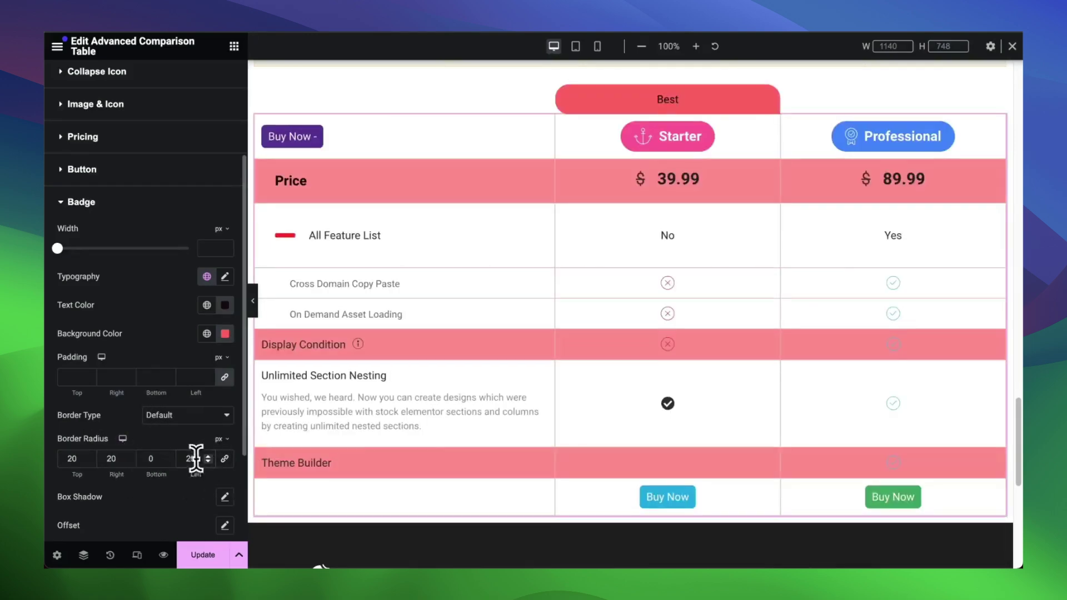
scroll(87, 493, down, 2)
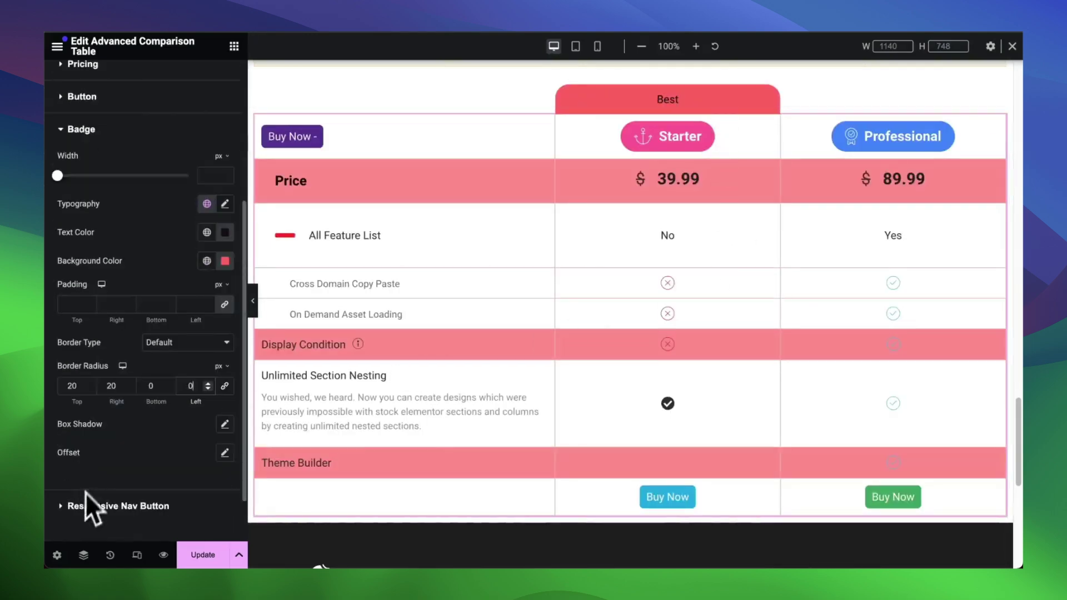
Open the badge's offset settings and set Offset Y to 0
click(225, 453)
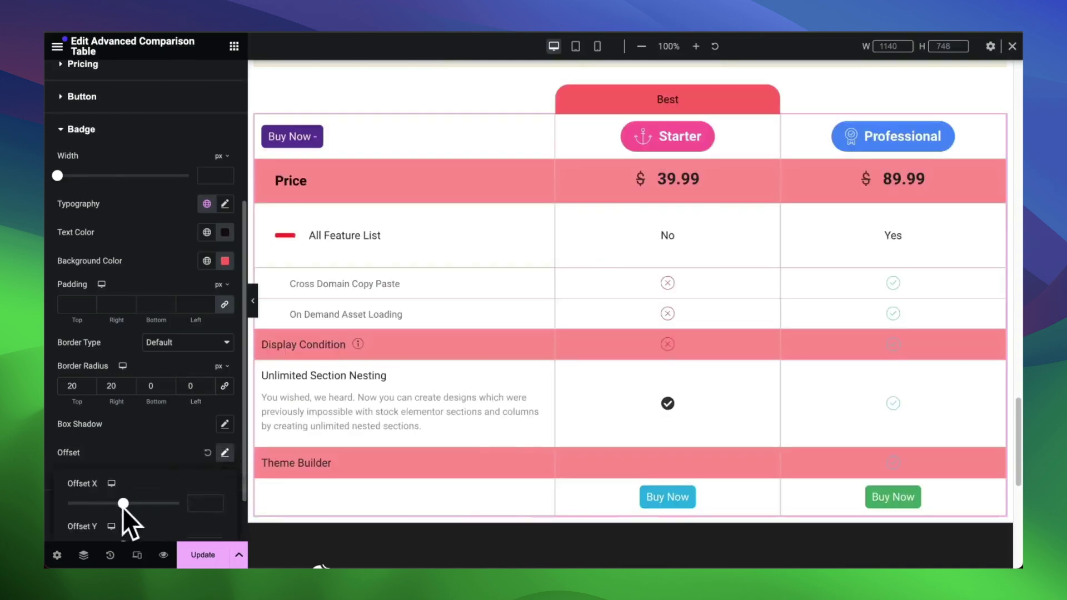
scroll(123, 517, down, 1)
mouse_move(124, 500)
mouse_down()
mouse_move(138, 500)
mouse_move(125, 502)
mouse_up()
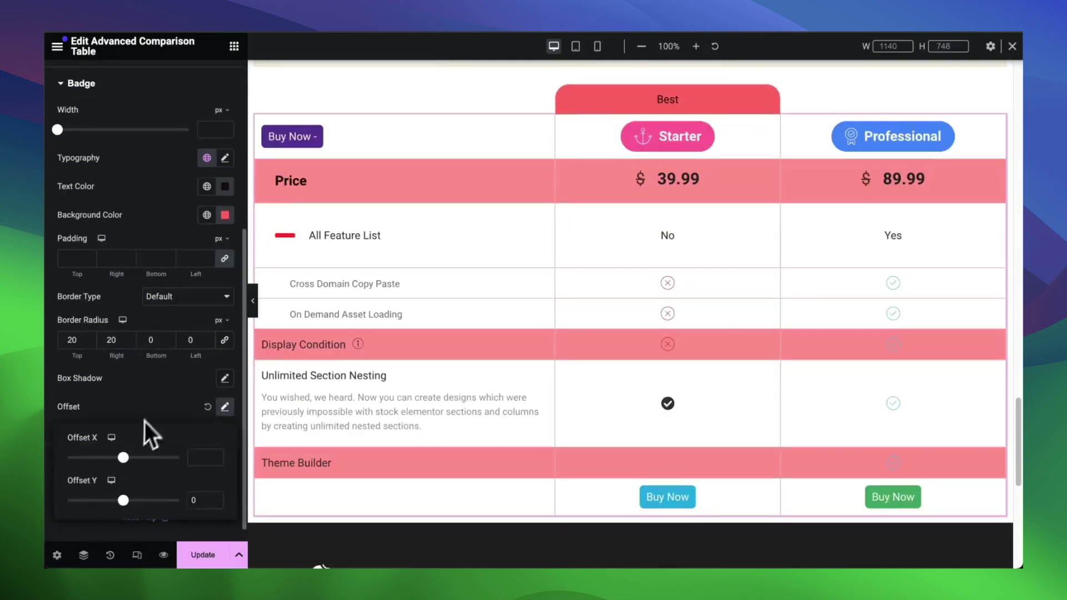
Preview the table in mobile portrait and set the responsive nav button's normal background color to black #000000
click(127, 461)
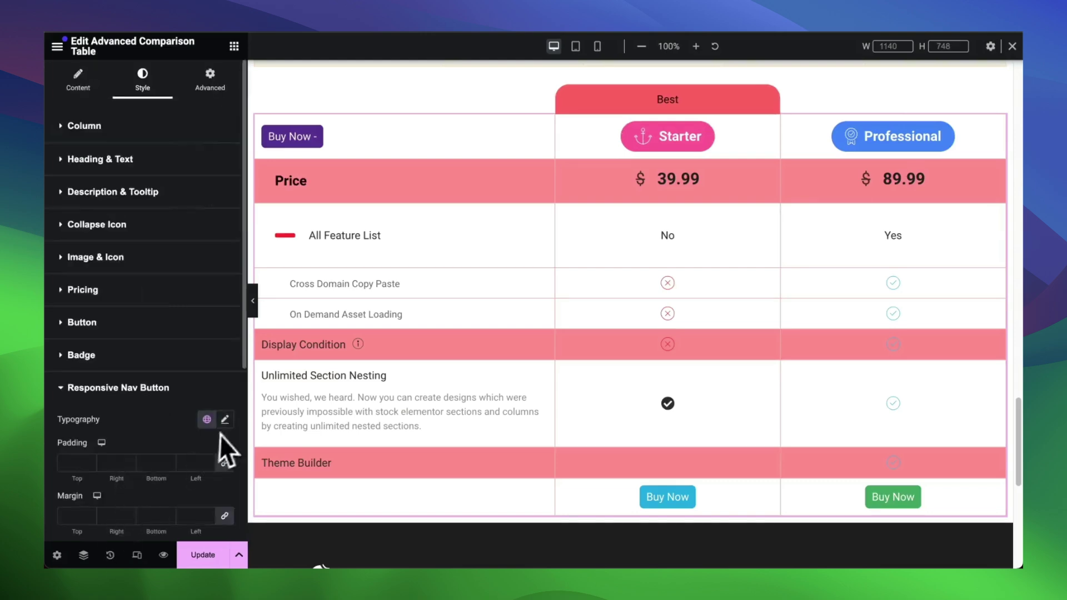
scroll(576, 245, down, 1)
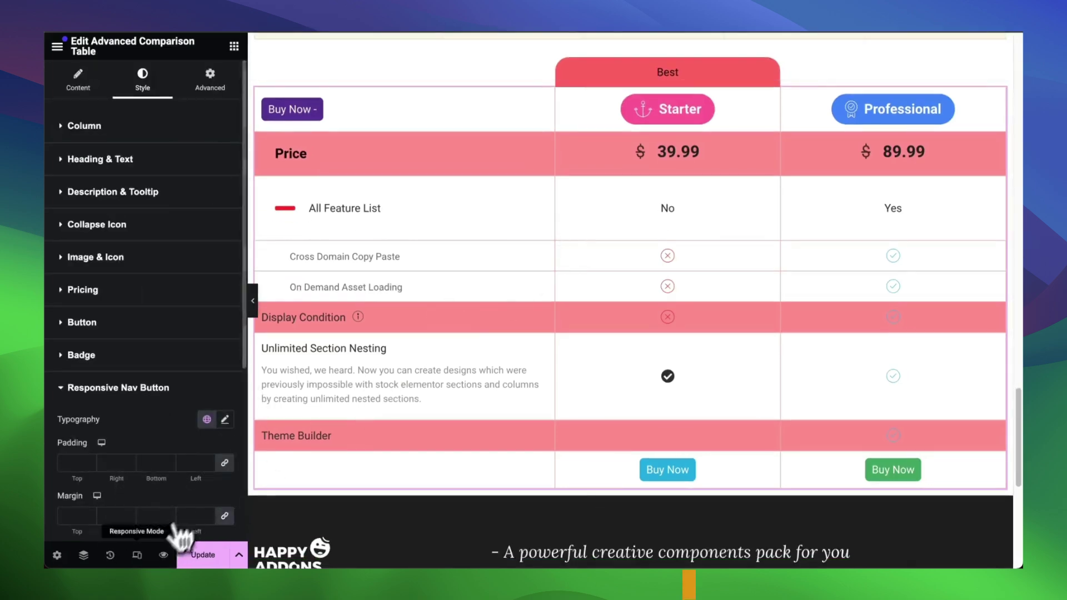
click(139, 556)
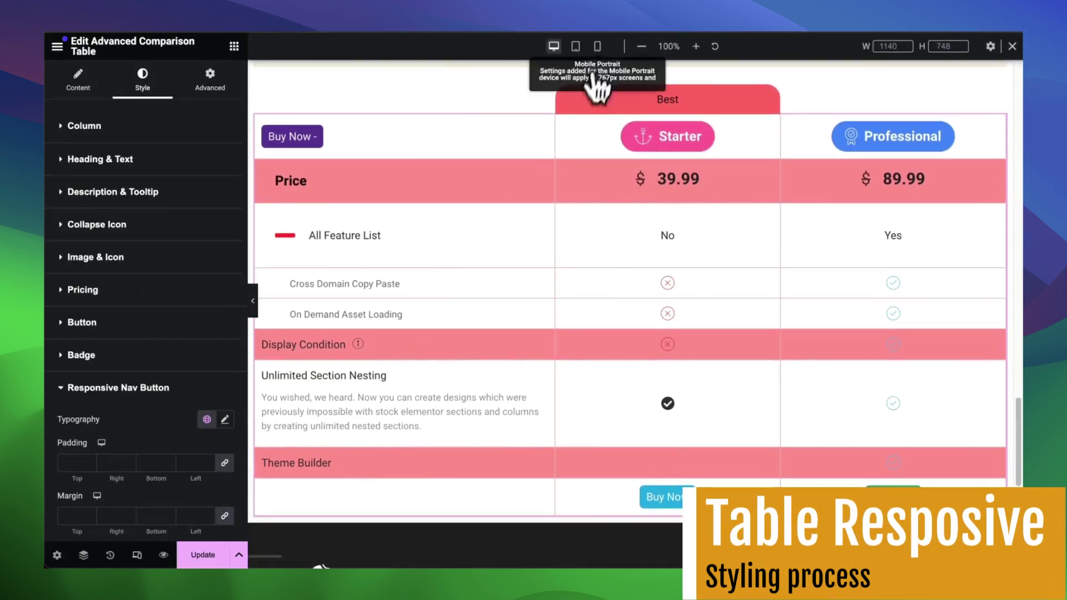
click(598, 47)
scroll(183, 422, down, 4)
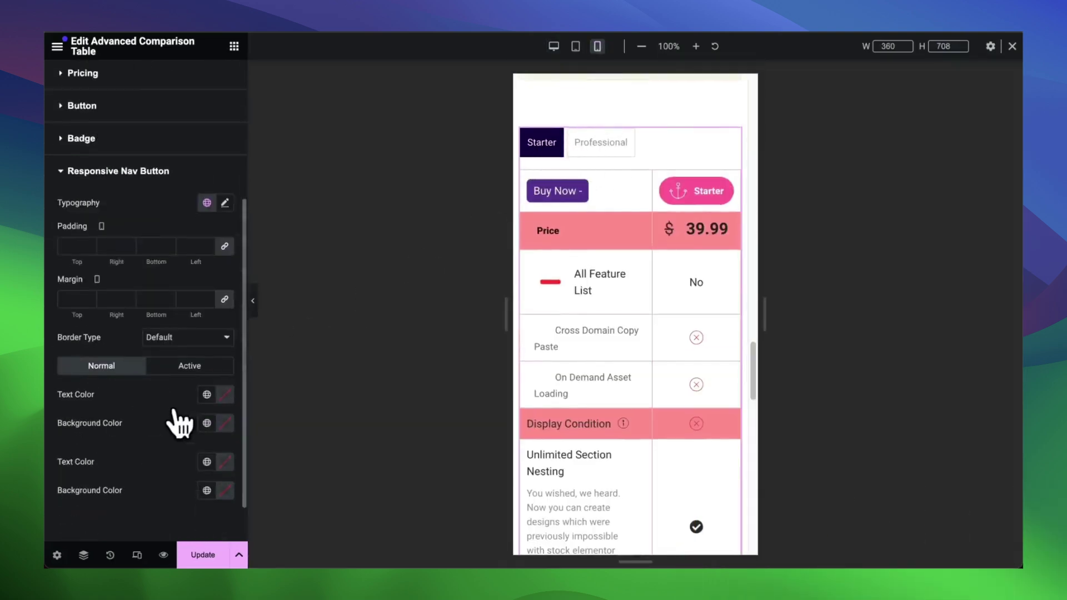
click(225, 423)
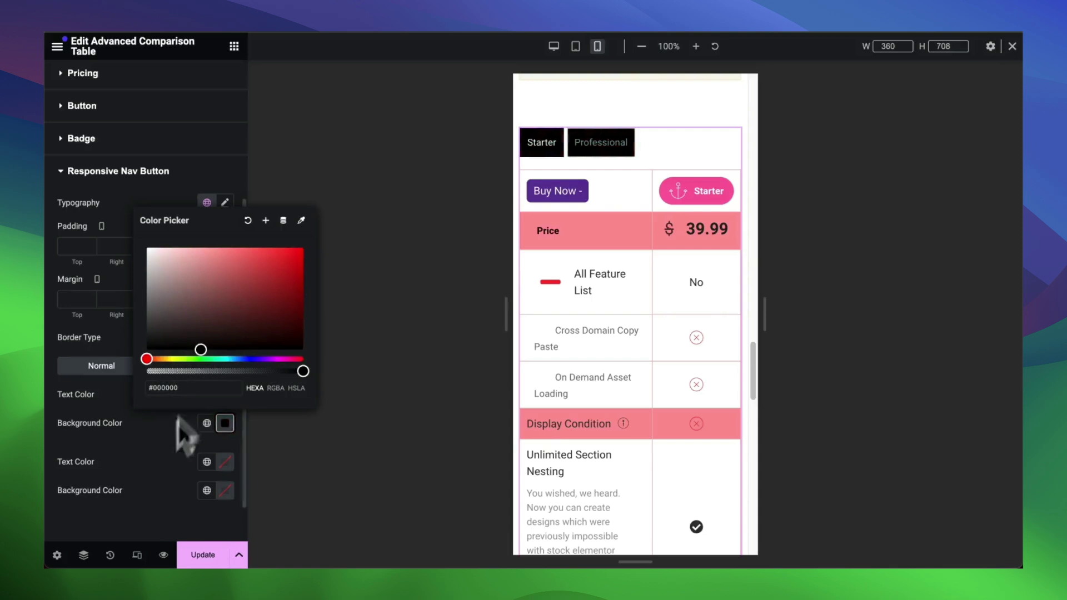
click(194, 419)
Set the responsive nav button's active background color to coral red and test it by switching to Professional and back to Starter
click(189, 365)
click(226, 424)
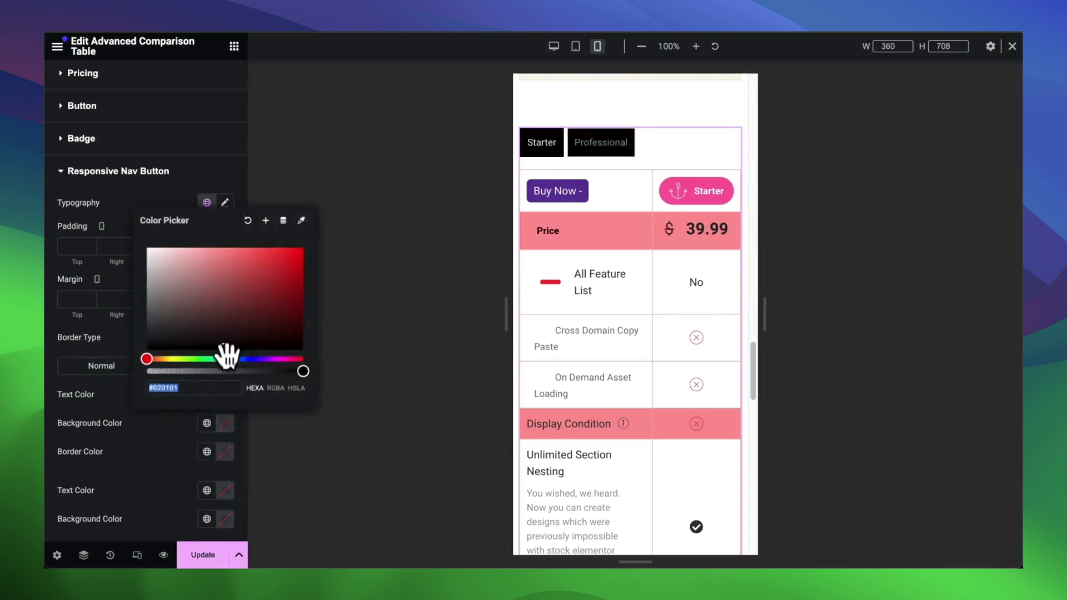
click(598, 146)
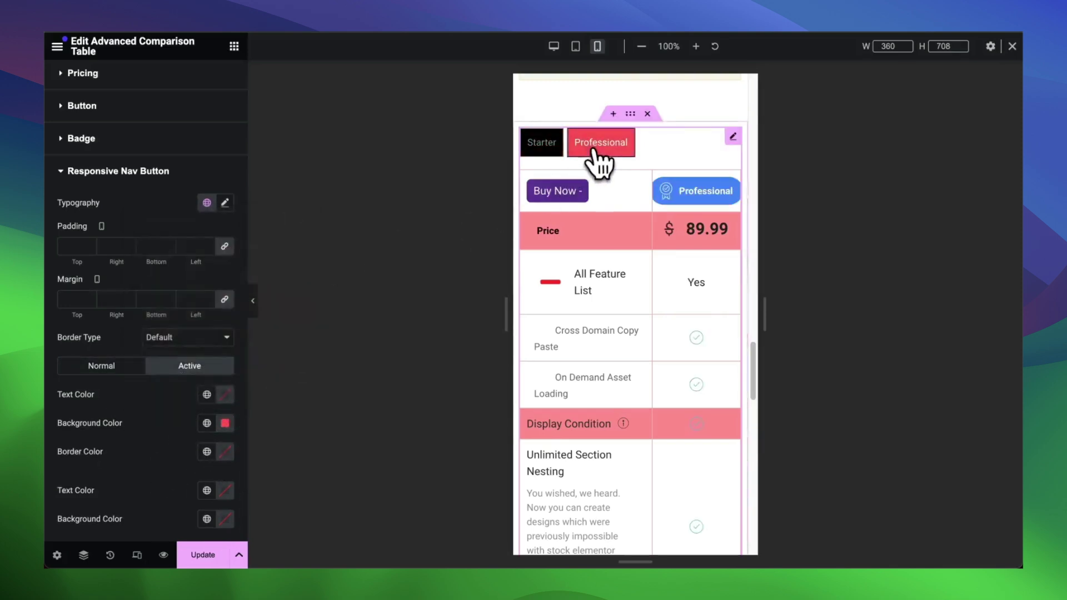
click(546, 145)
Set the responsive nav button's border type to Solid, trying a border width of 20 px and clearing it again
scroll(145, 461, down, 2)
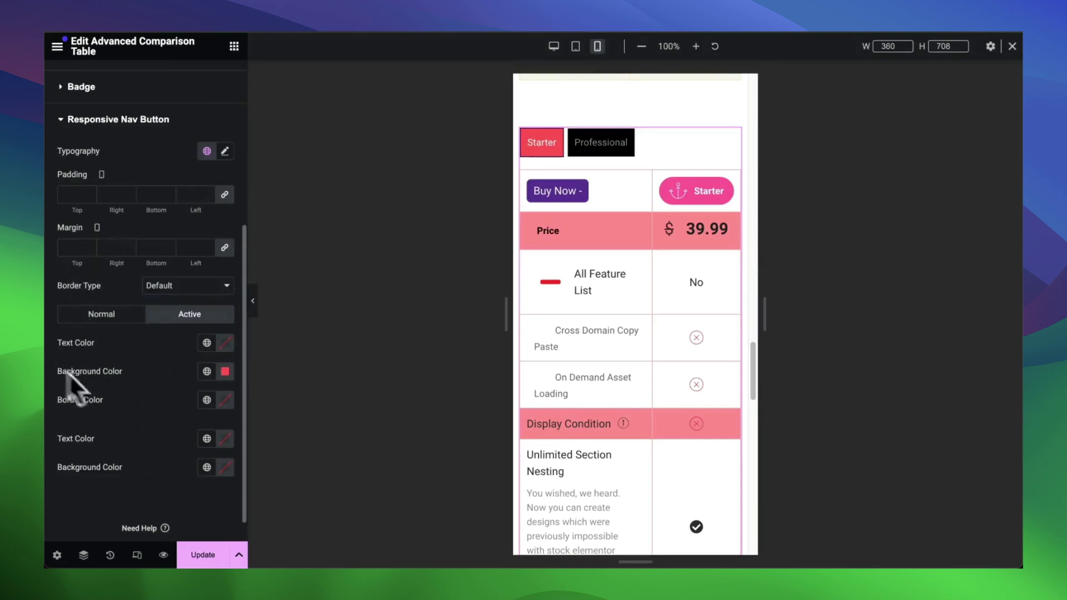
click(186, 286)
click(125, 352)
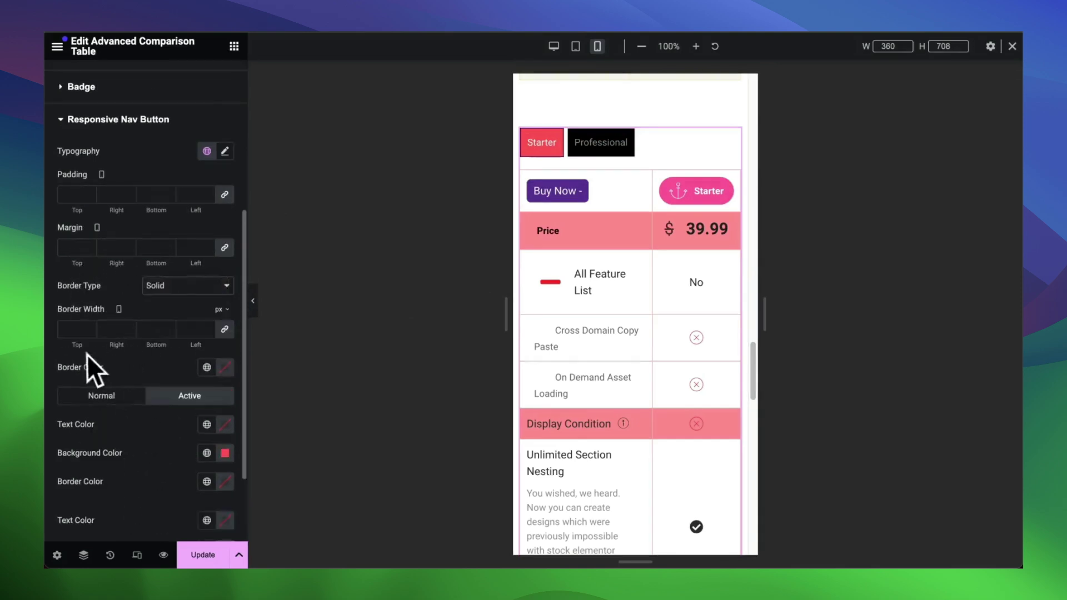
text(20)
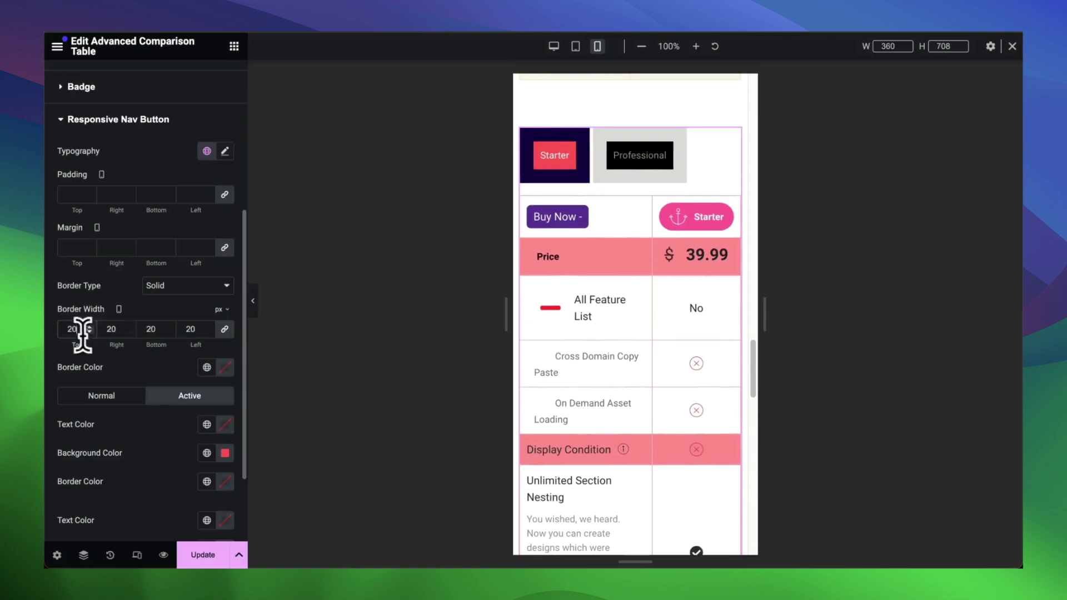
key(BackSpace)
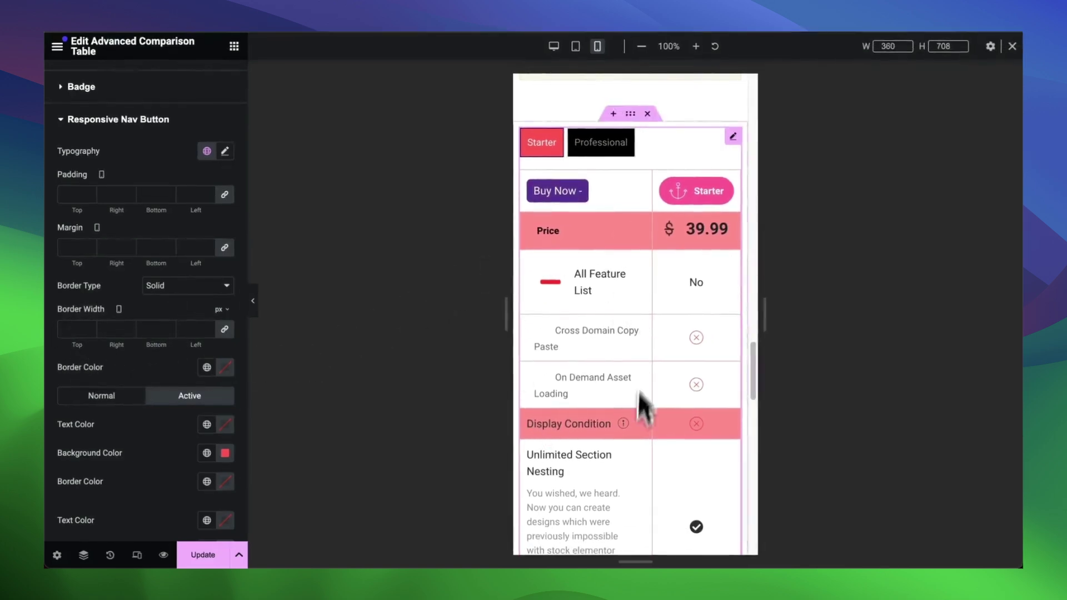
Look through the comparison table in the mobile preview and return to the desktop preview
scroll(608, 394, down, 5)
scroll(601, 380, up, 8)
scroll(601, 380, down, 5)
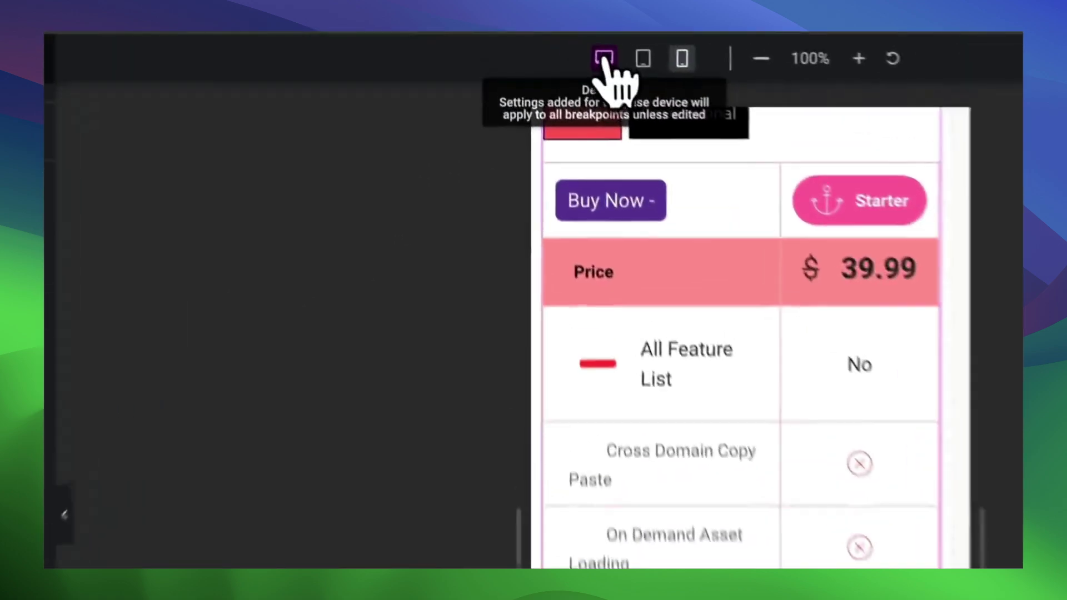
click(554, 46)
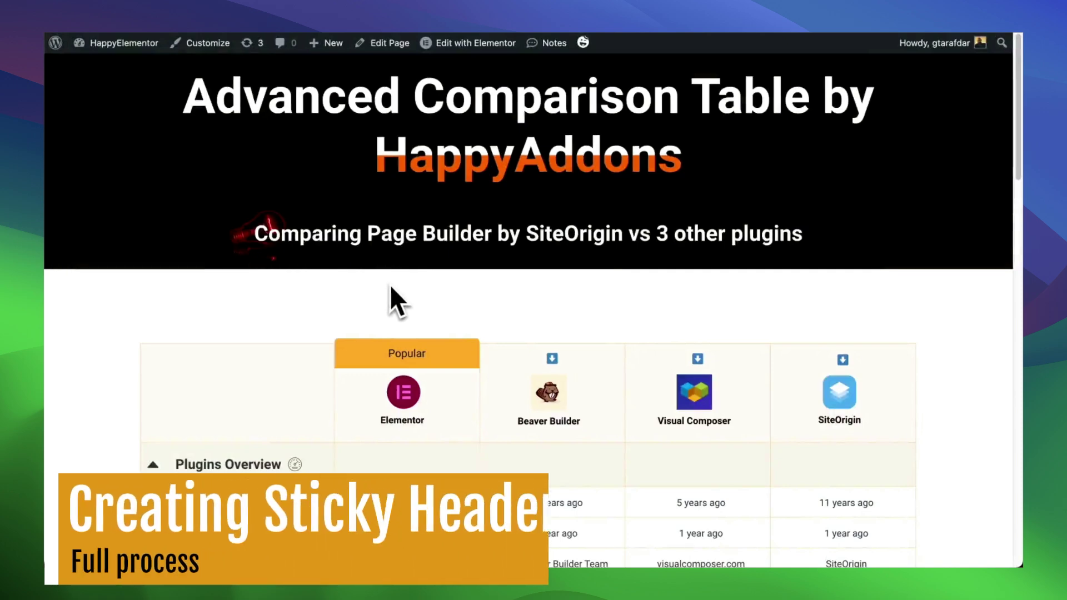
Check on the live page how the comparison table's header row behaves while moving through the table
scroll(389, 286, down, 5)
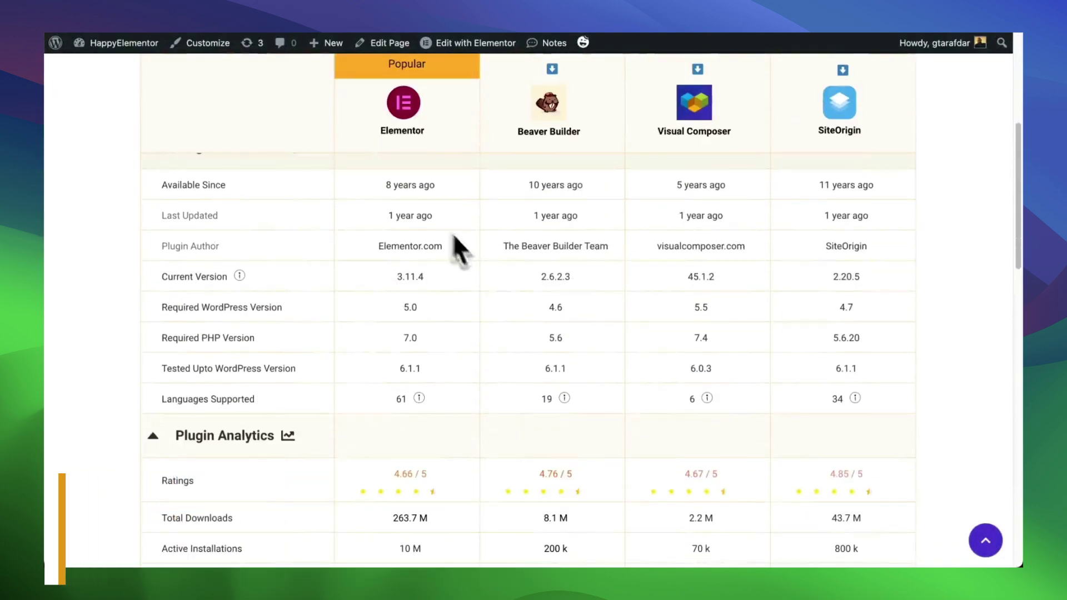
scroll(467, 200, down, 6)
scroll(462, 214, down, 3)
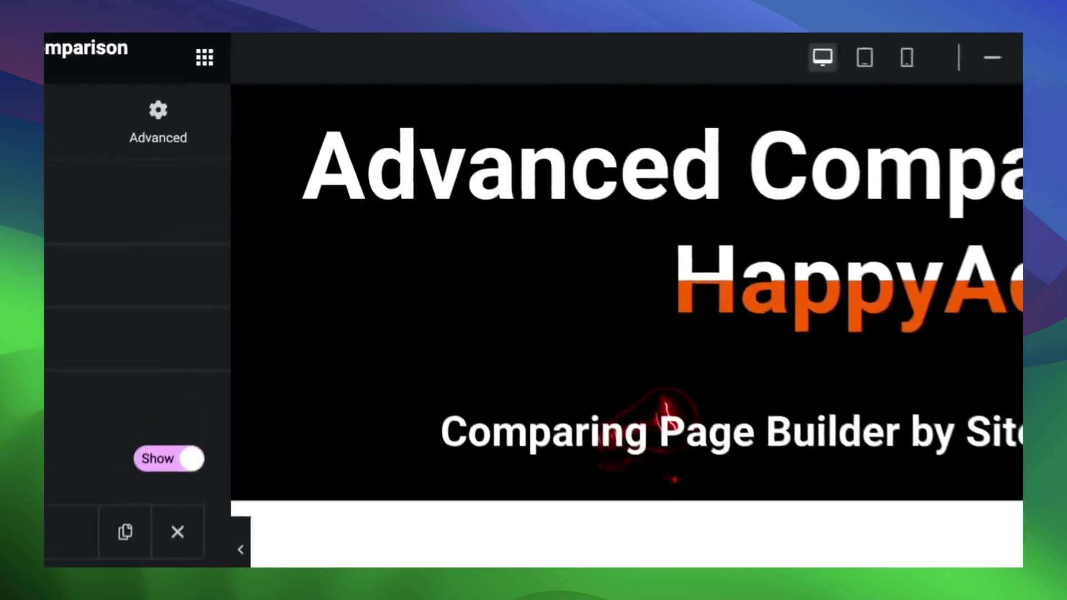
Open the comparison table's Custom CSS in its advanced settings and highlight the sticky header code for .ha-adct-row_1
scroll(994, 412, down, 2)
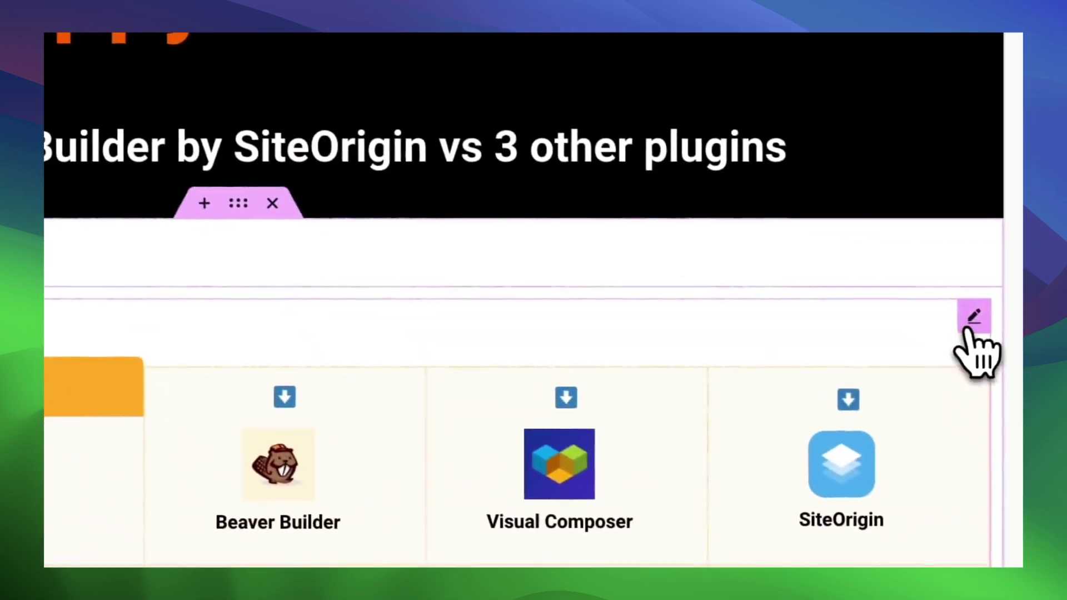
click(978, 328)
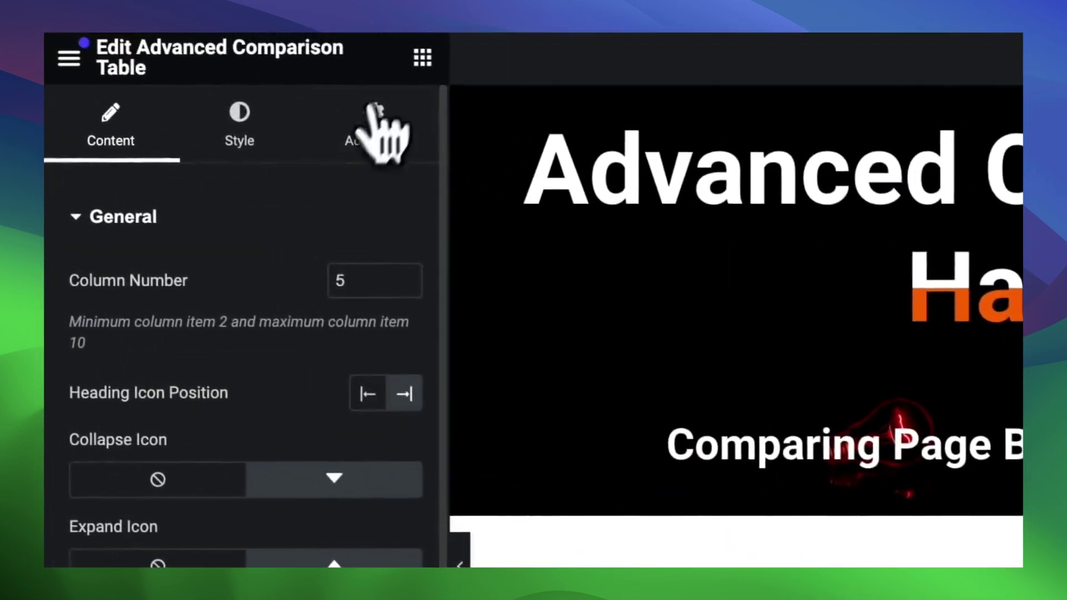
click(375, 140)
scroll(236, 428, down, 15)
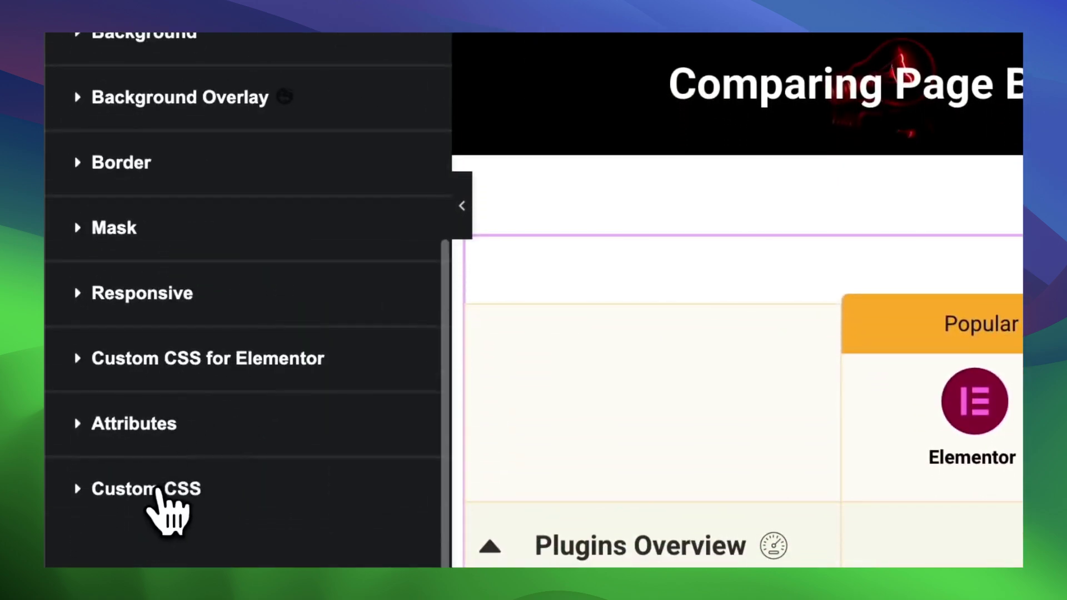
click(159, 489)
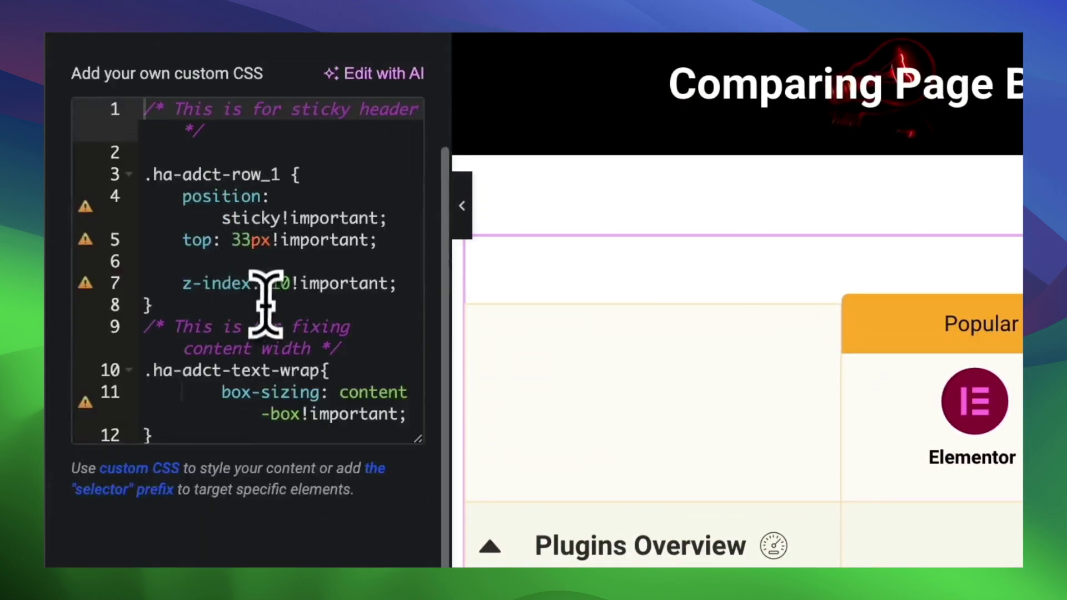
drag(153, 304, 125, 120)
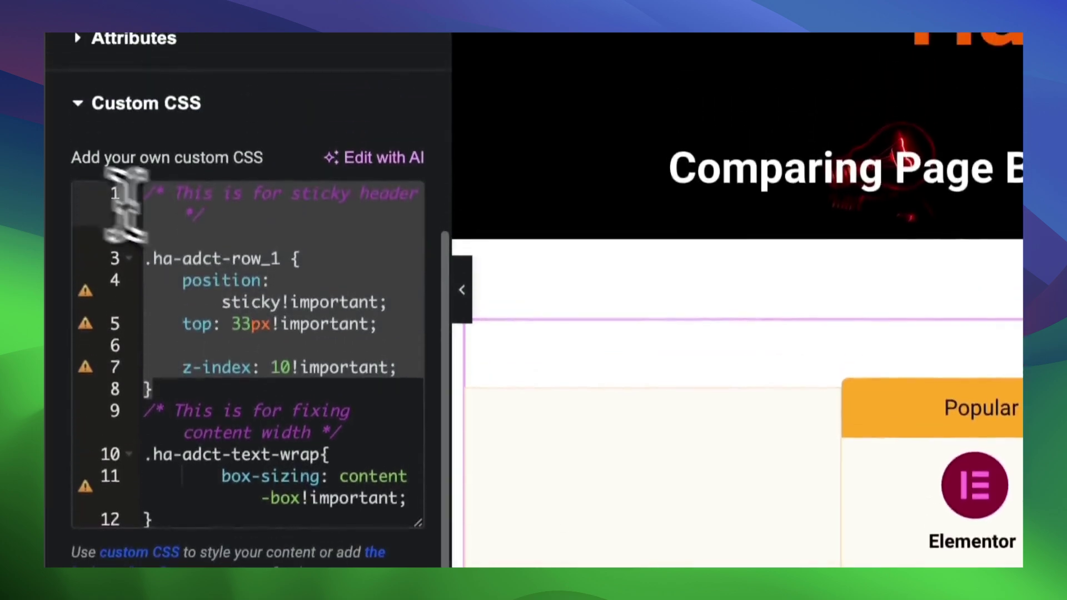
click(189, 394)
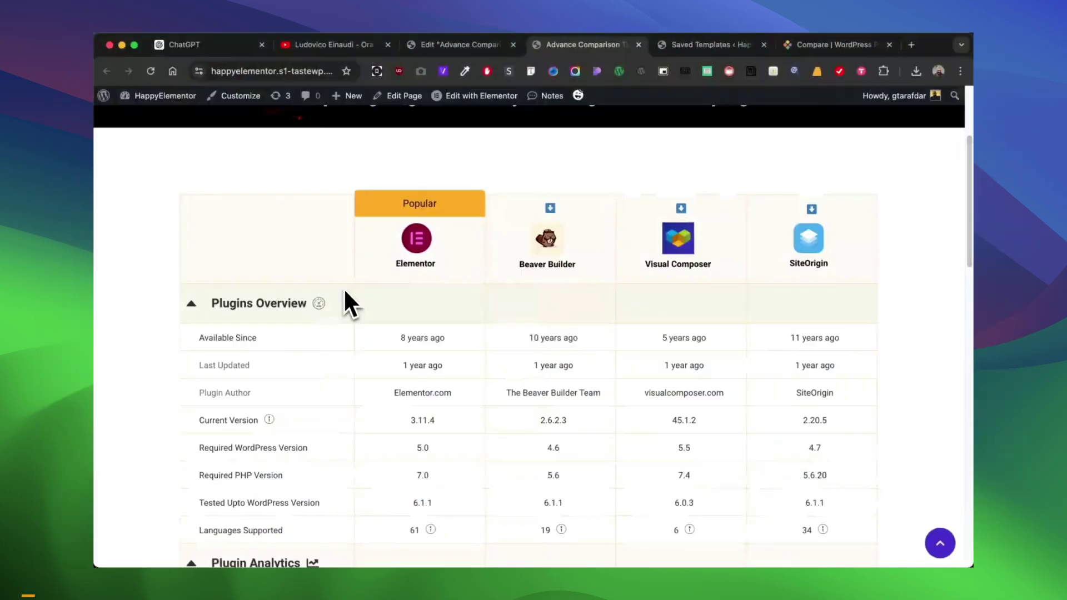
Return to the Elementor editor and open Column 2's first item to reach its description content
scroll(422, 249, down, 1)
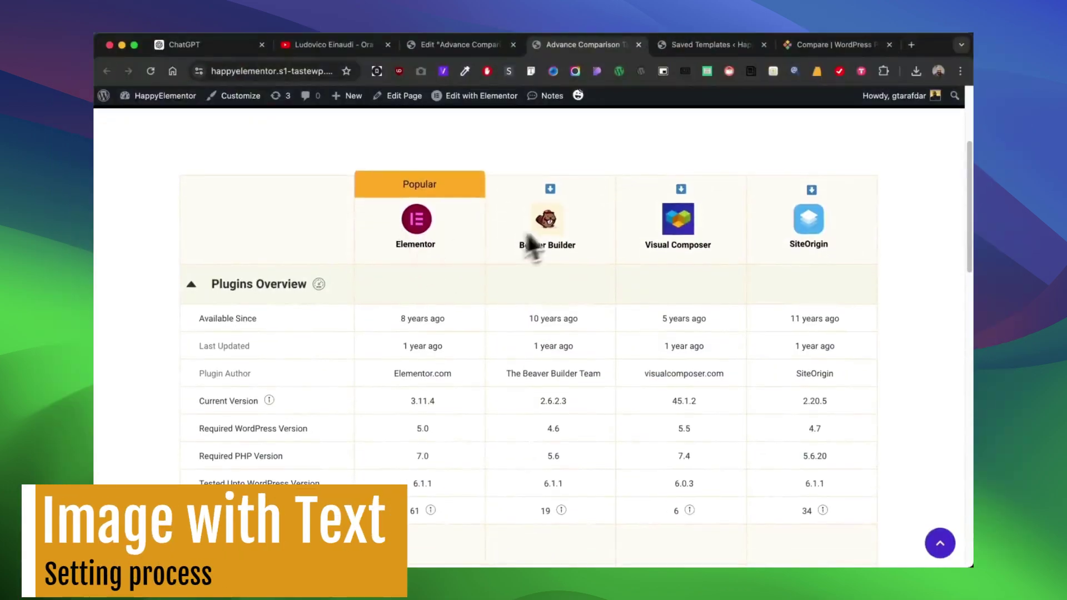
click(456, 46)
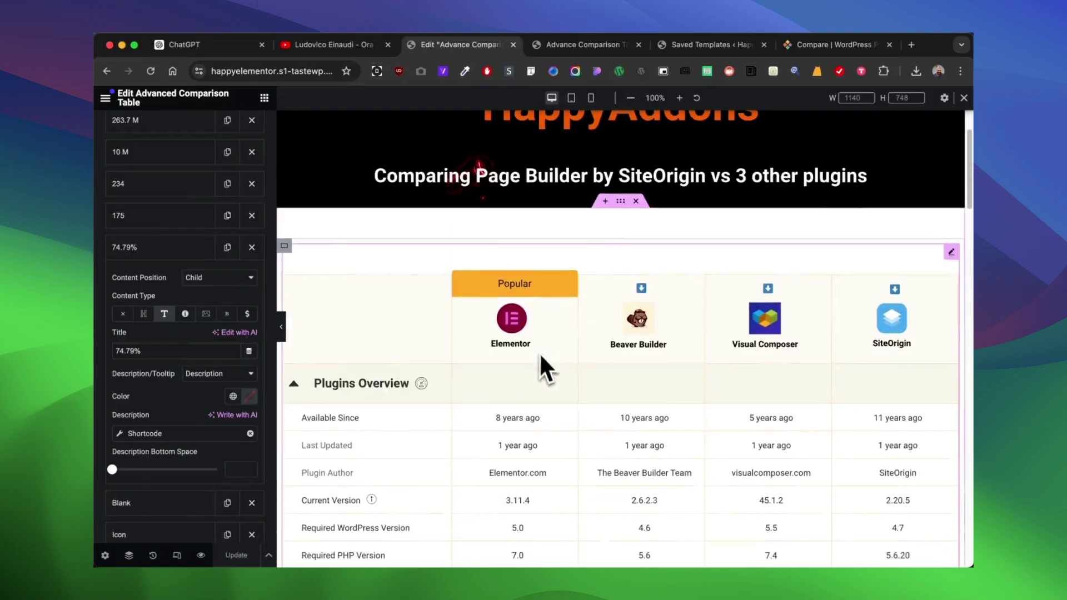
scroll(169, 264, up, 10)
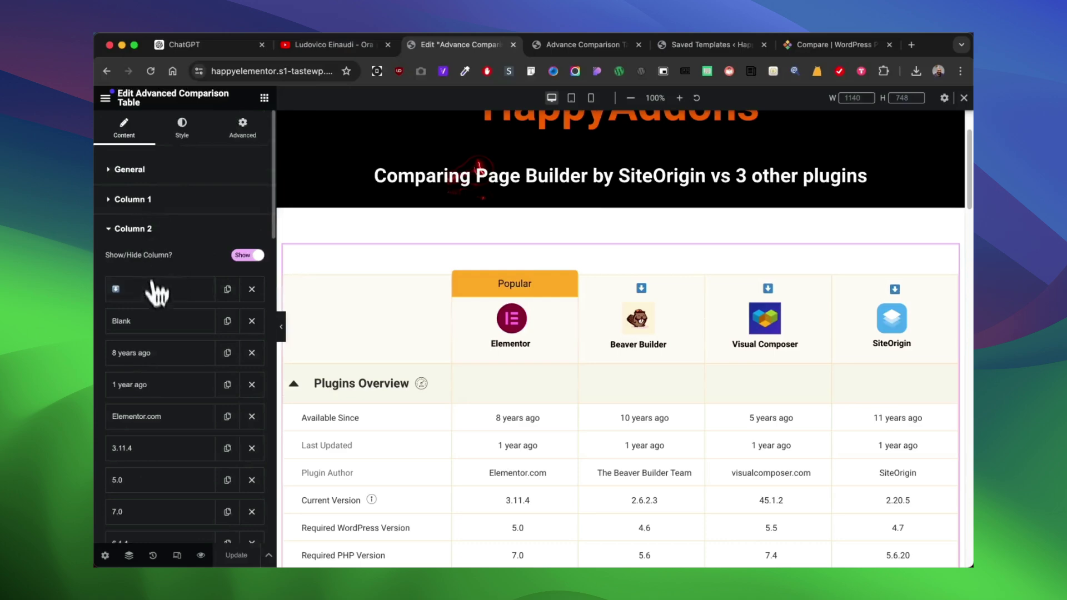
click(158, 290)
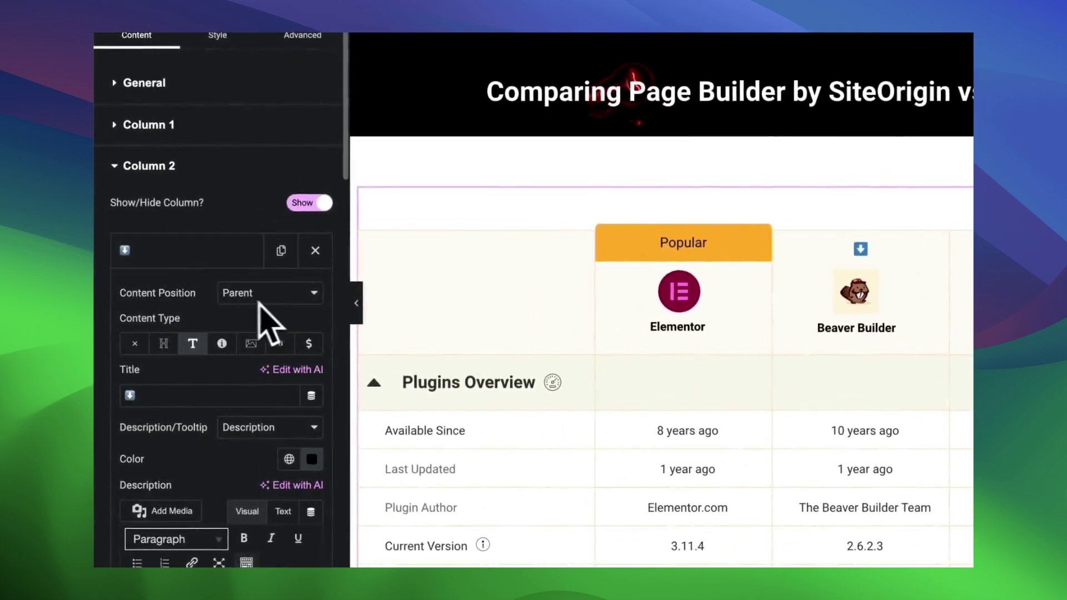
scroll(189, 394, down, 5)
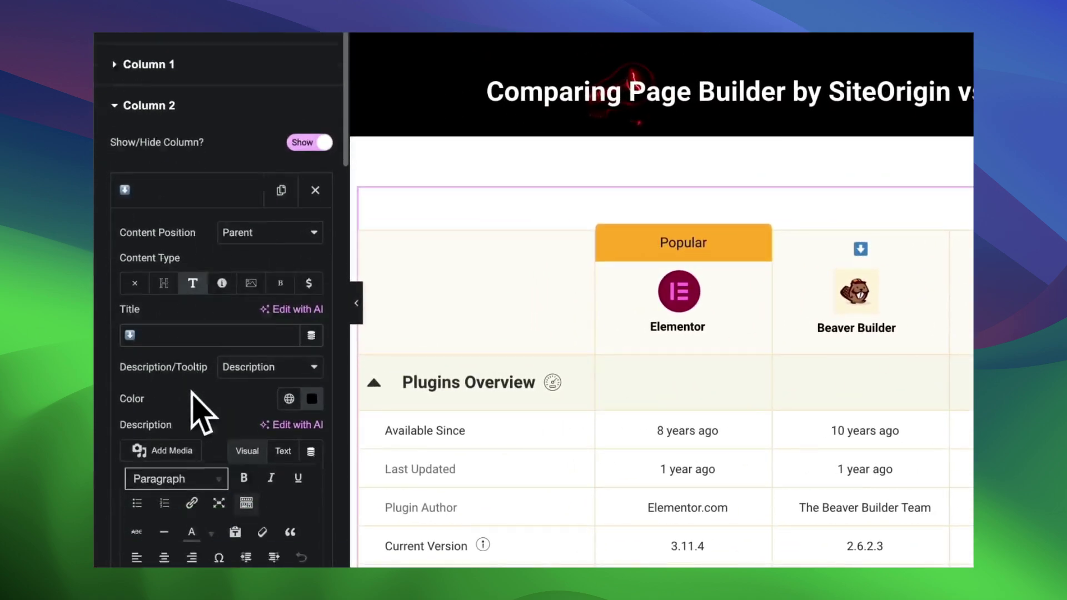
click(261, 184)
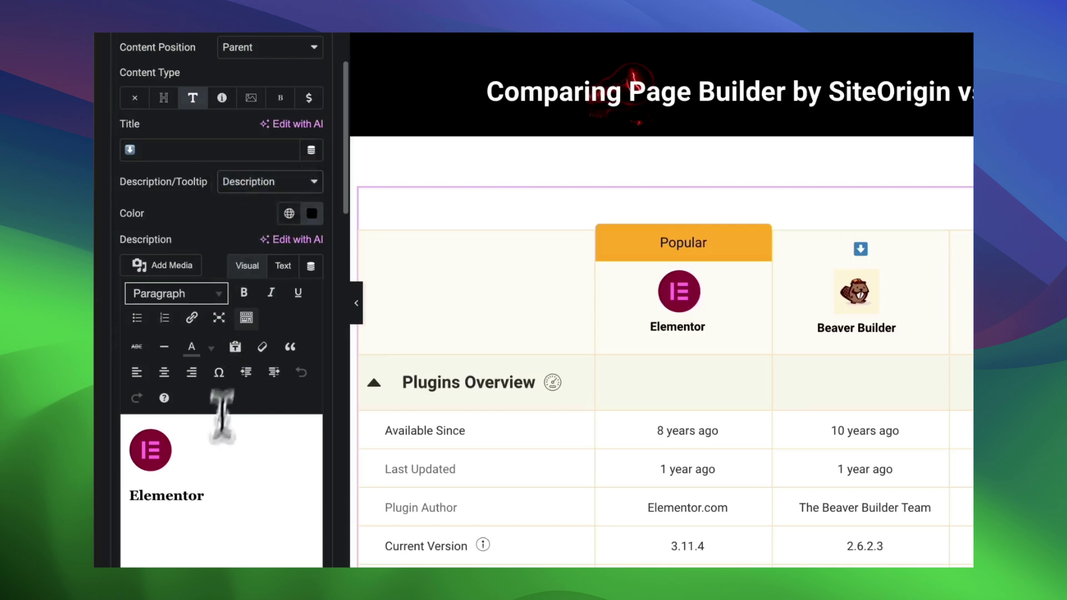
Insert the blue SiteOrigin logo from the media library into the Elementor cell's description and select the inserted image
click(160, 272)
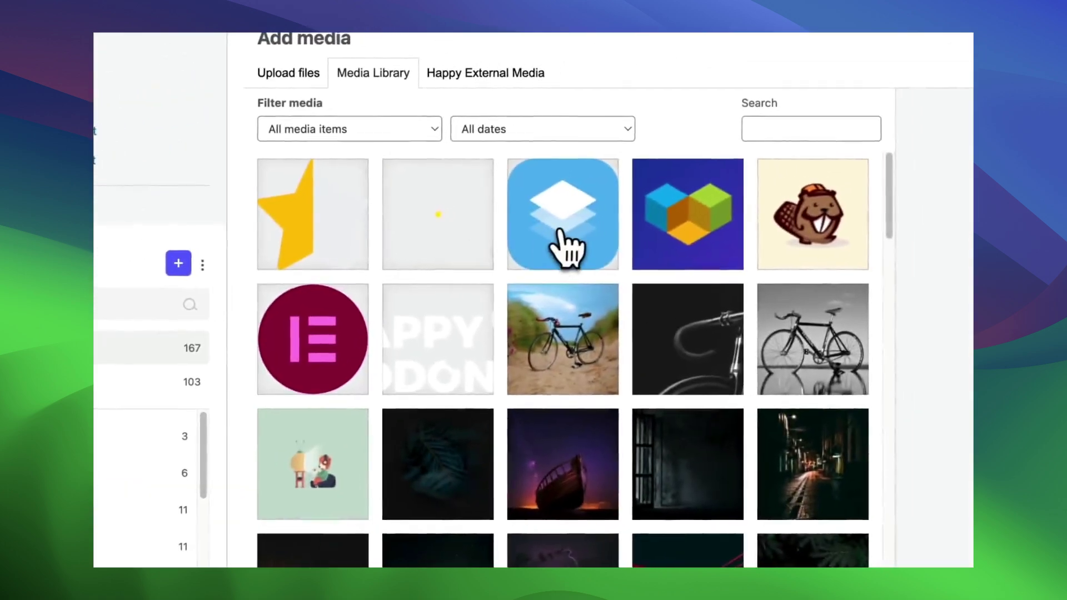
click(562, 238)
click(851, 524)
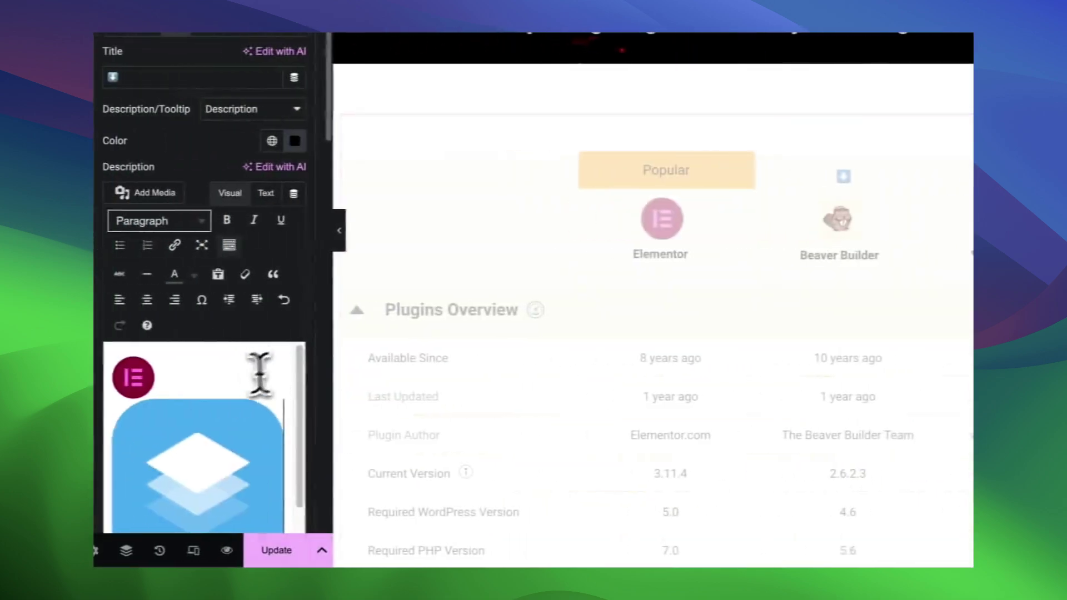
click(227, 422)
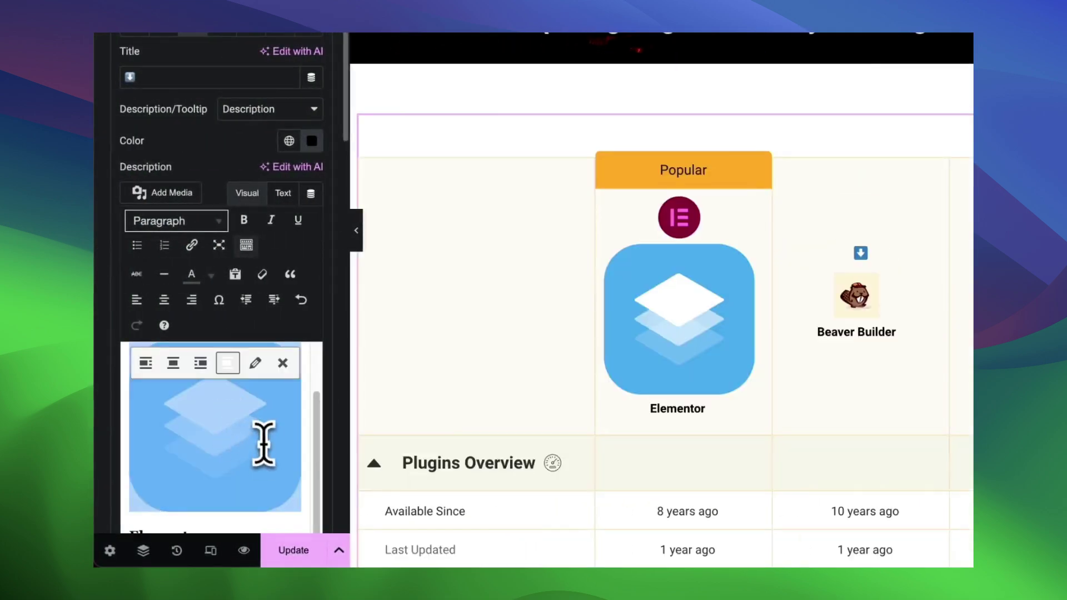
Shrink the inserted SiteOrigin logo to match the Elementor icon beside it, and remove it from the description
drag(305, 520, 212, 398)
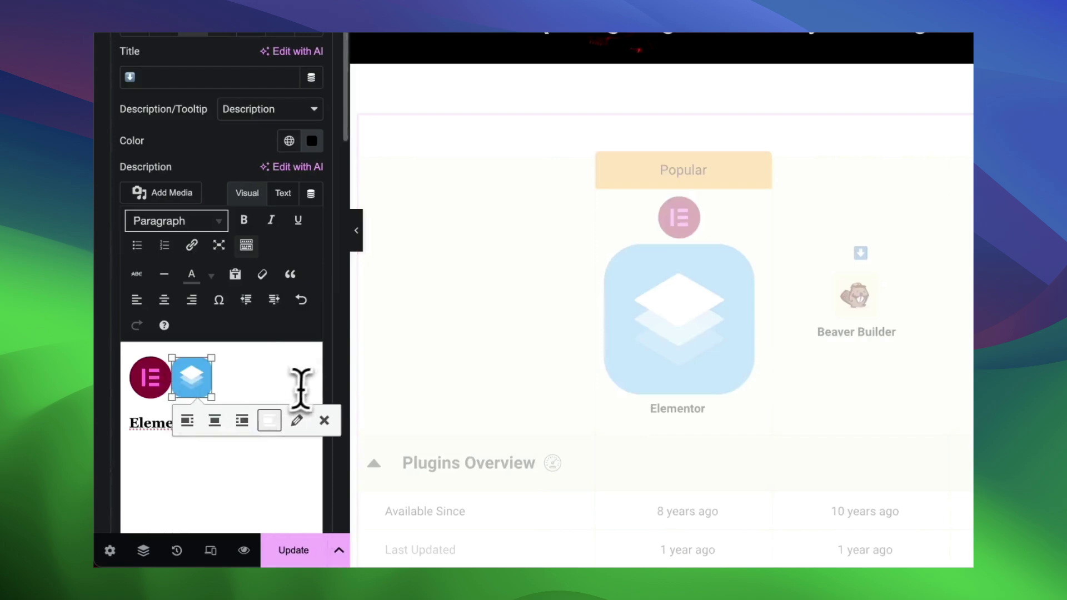
click(239, 376)
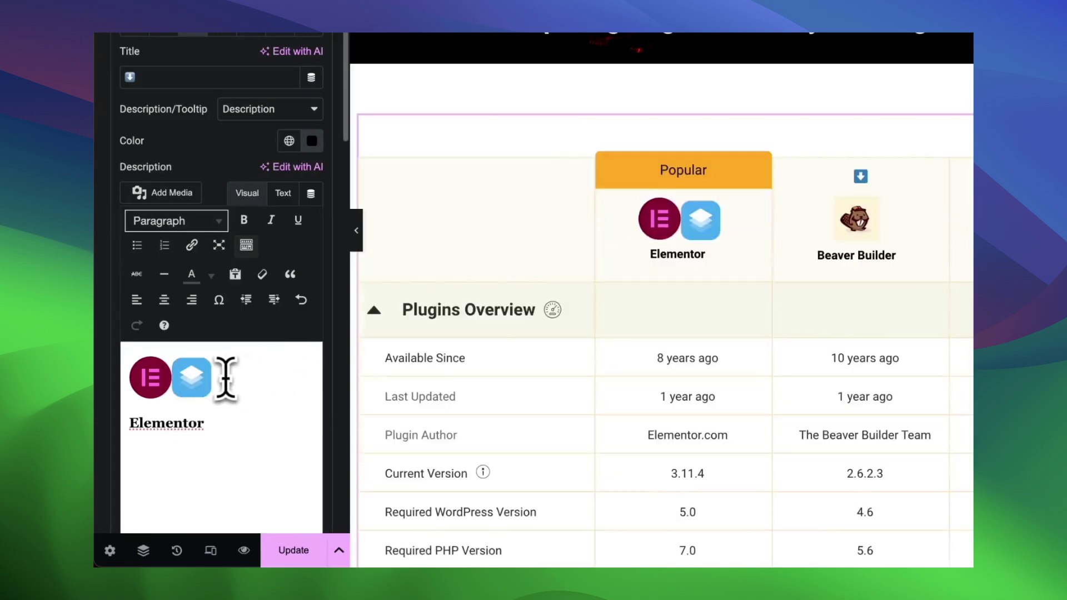
key(BackSpace)
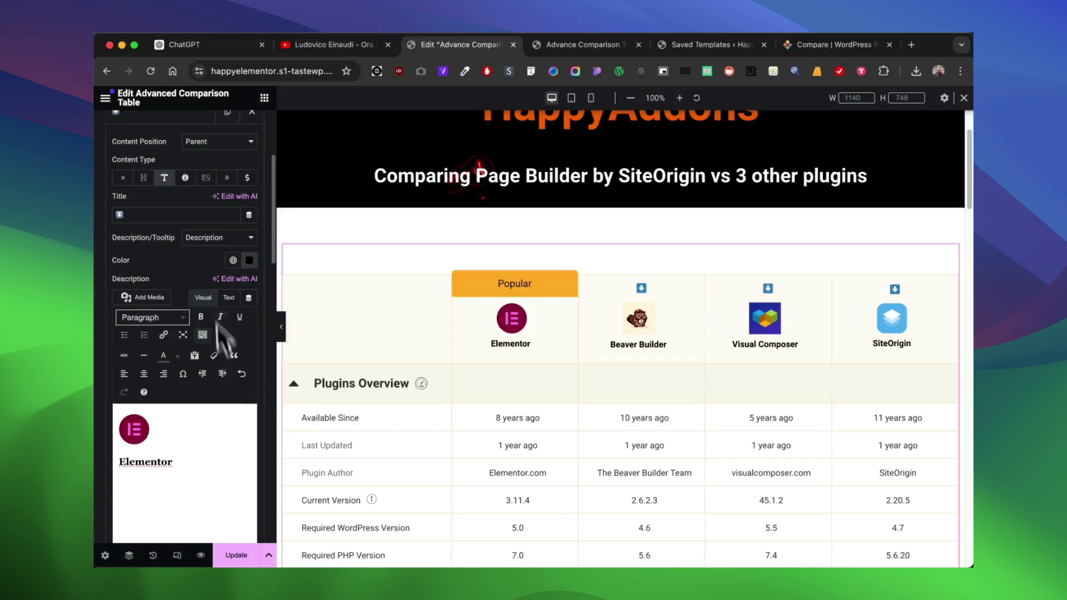
Collapse Column 2's first item, look through the column's other cells and open the 4.66 / 5 rating item
scroll(183, 333, down, 3)
scroll(167, 261, up, 5)
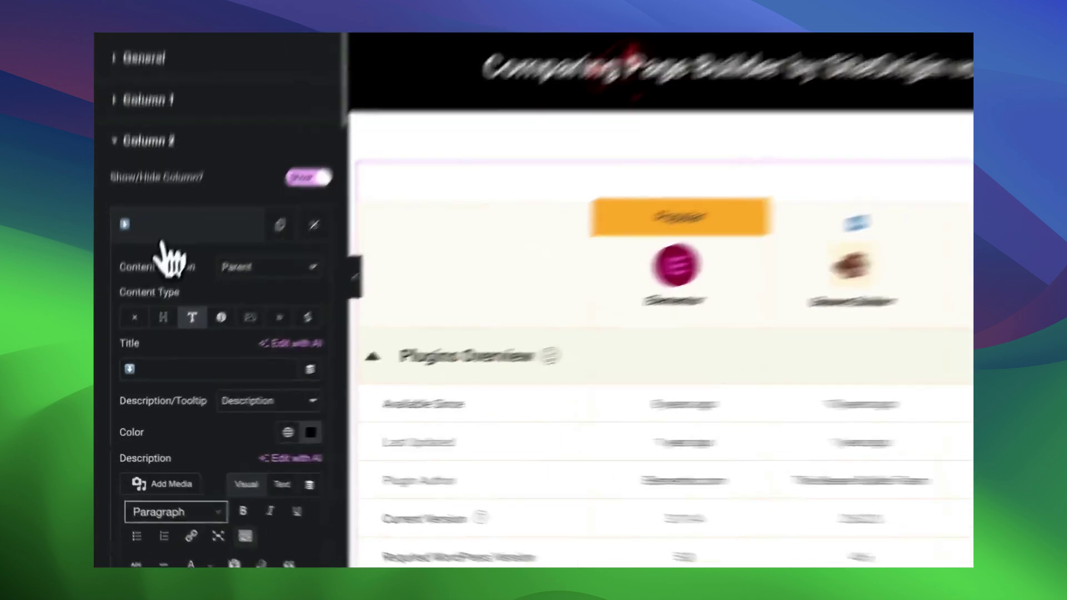
click(141, 300)
scroll(230, 362, down, 1)
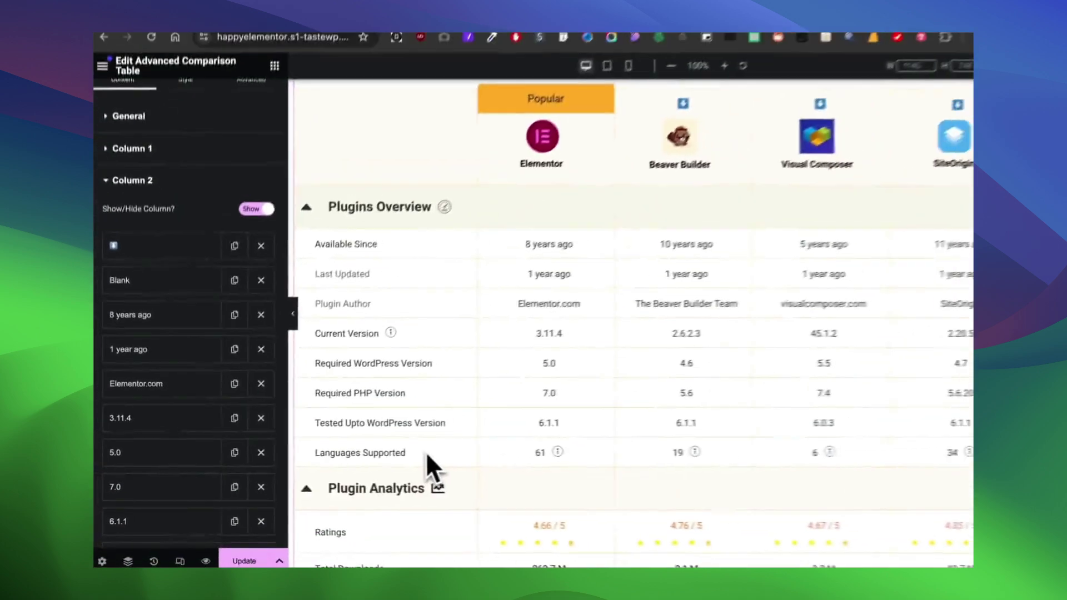
scroll(417, 458, down, 3)
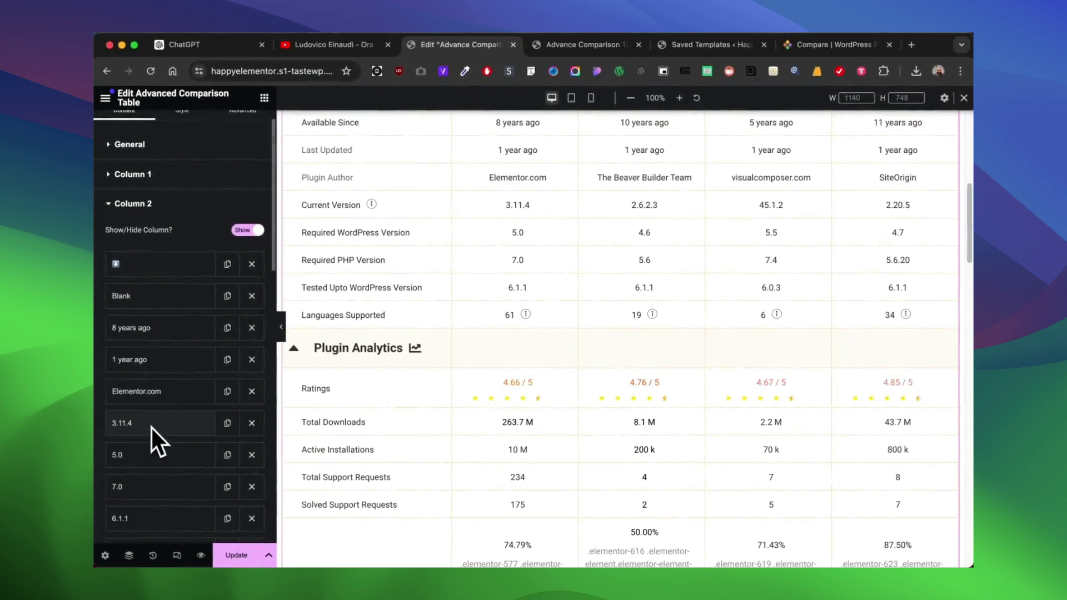
scroll(152, 436, down, 2)
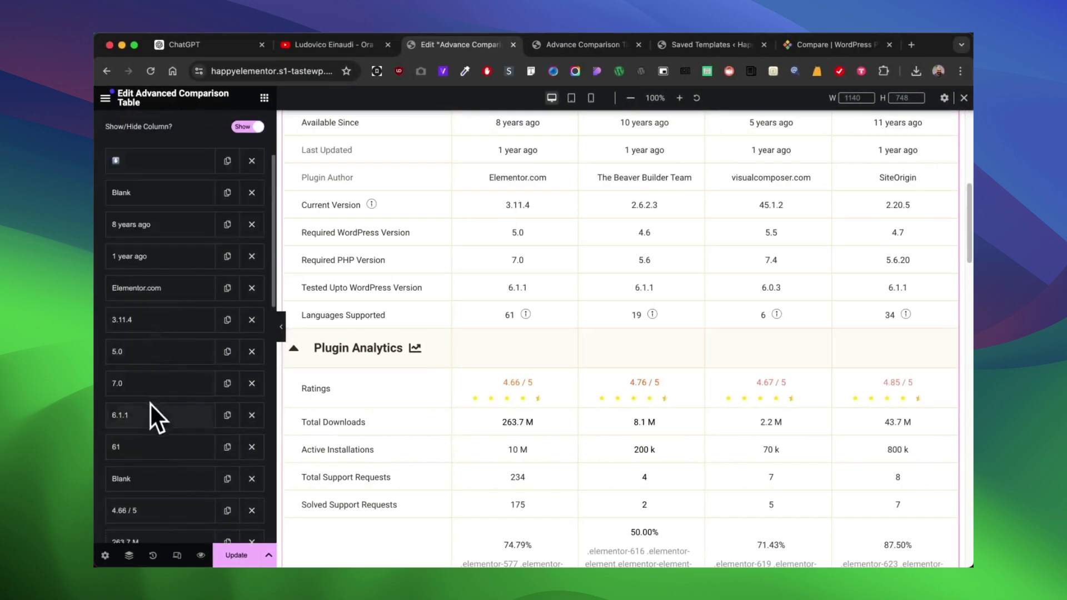
click(161, 510)
scroll(157, 402, down, 8)
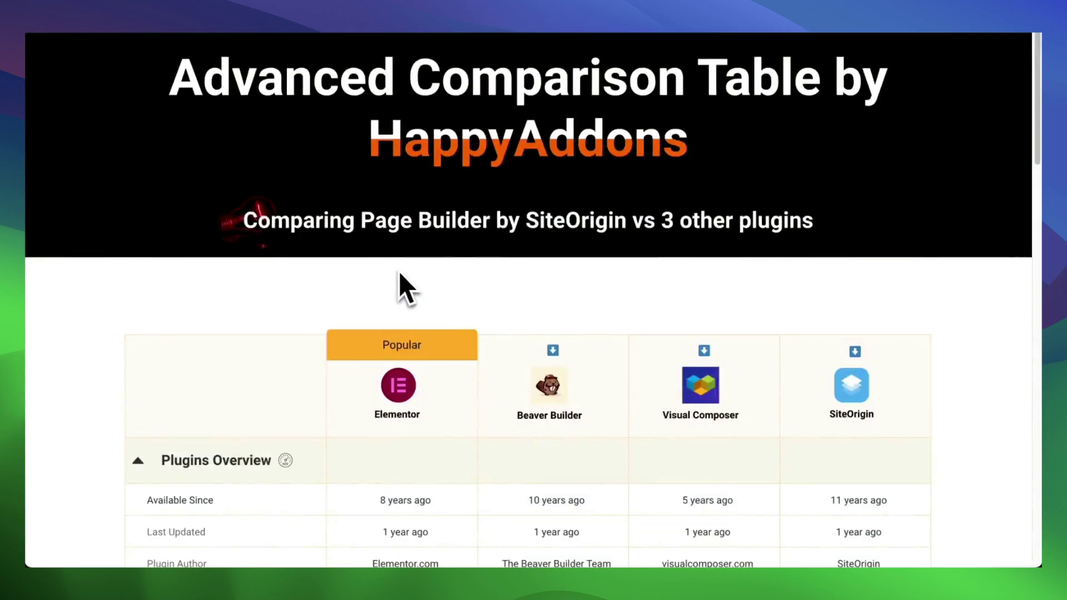
Check the support score bars on the live page and open Column 2's 74.79% item in the Elementor editor
scroll(400, 285, down, 10)
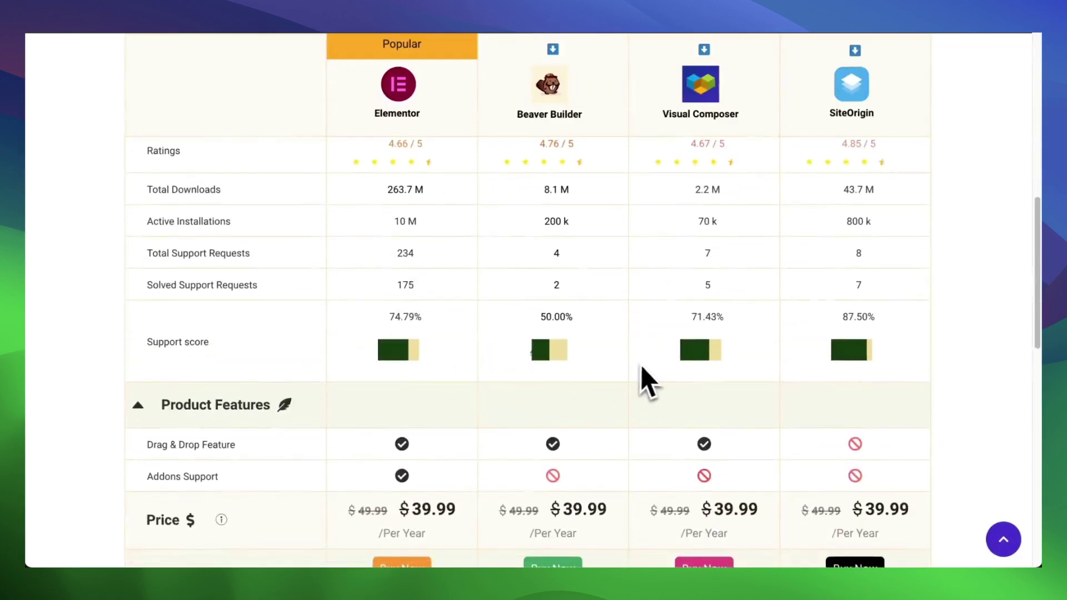
scroll(528, 333, down, 1)
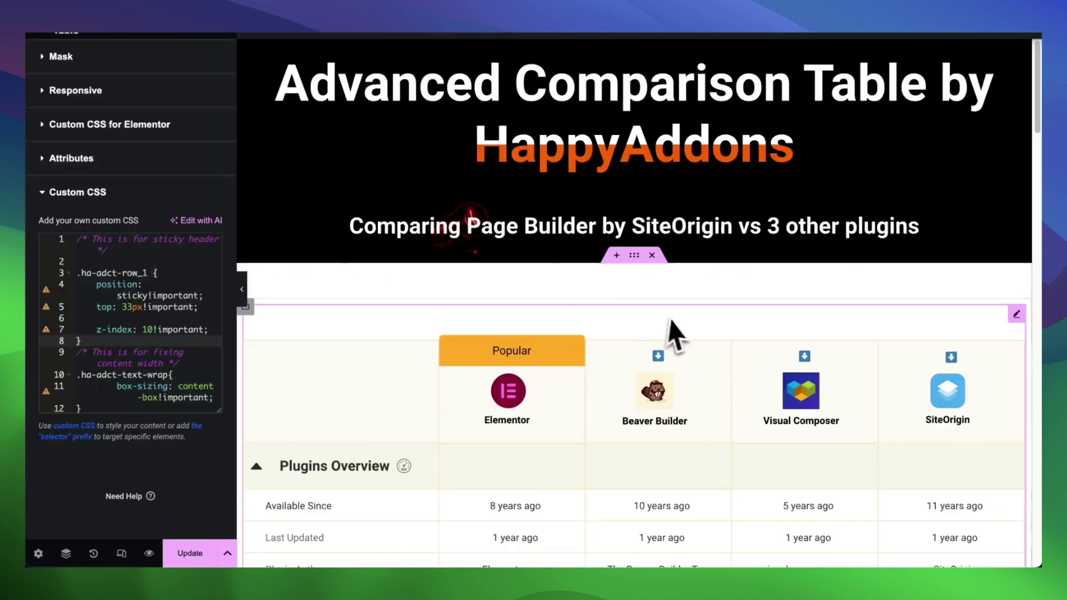
scroll(95, 150, up, 7)
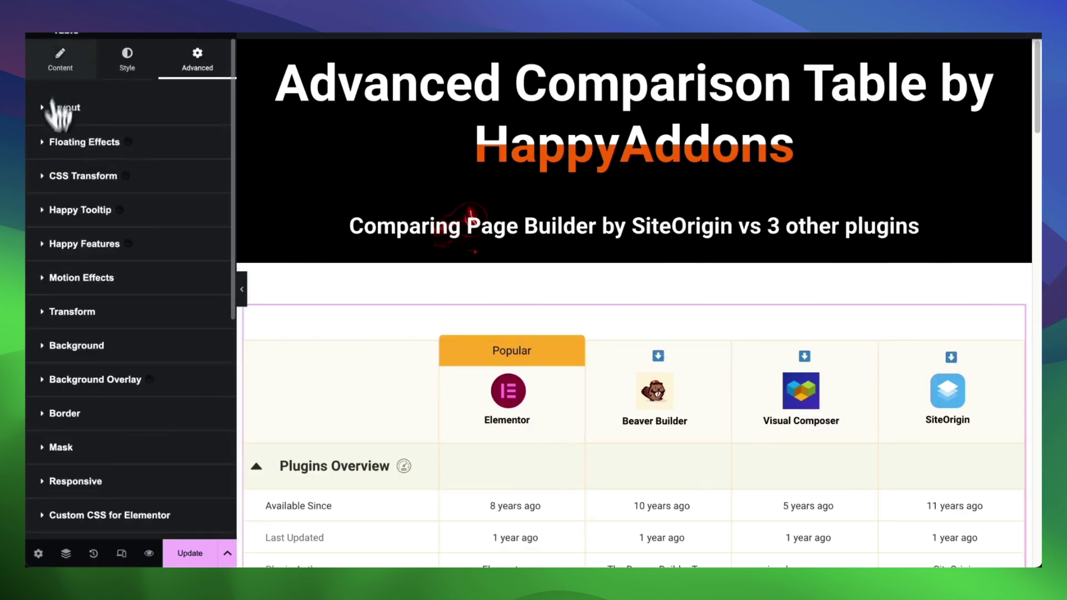
click(564, 352)
scroll(564, 352, down, 10)
scroll(94, 364, down, 3)
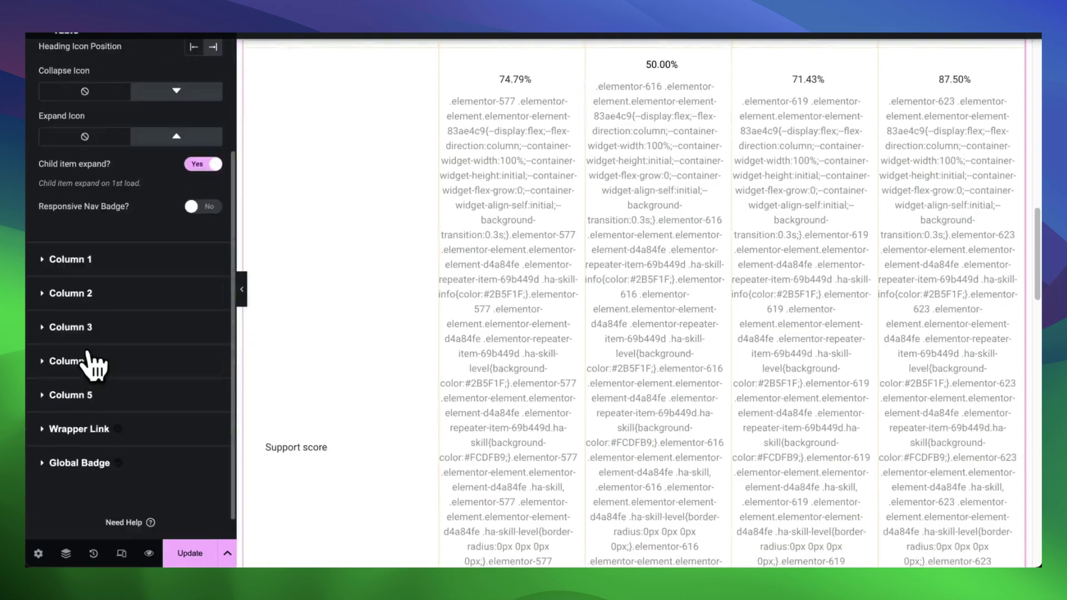
click(125, 268)
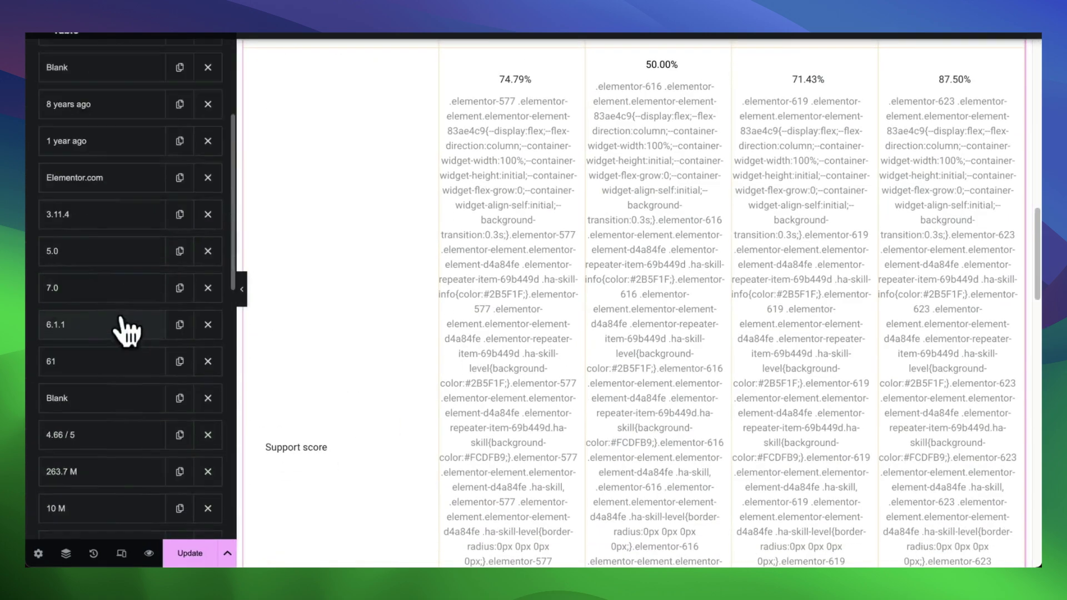
scroll(124, 329, down, 5)
click(145, 348)
scroll(145, 334, down, 2)
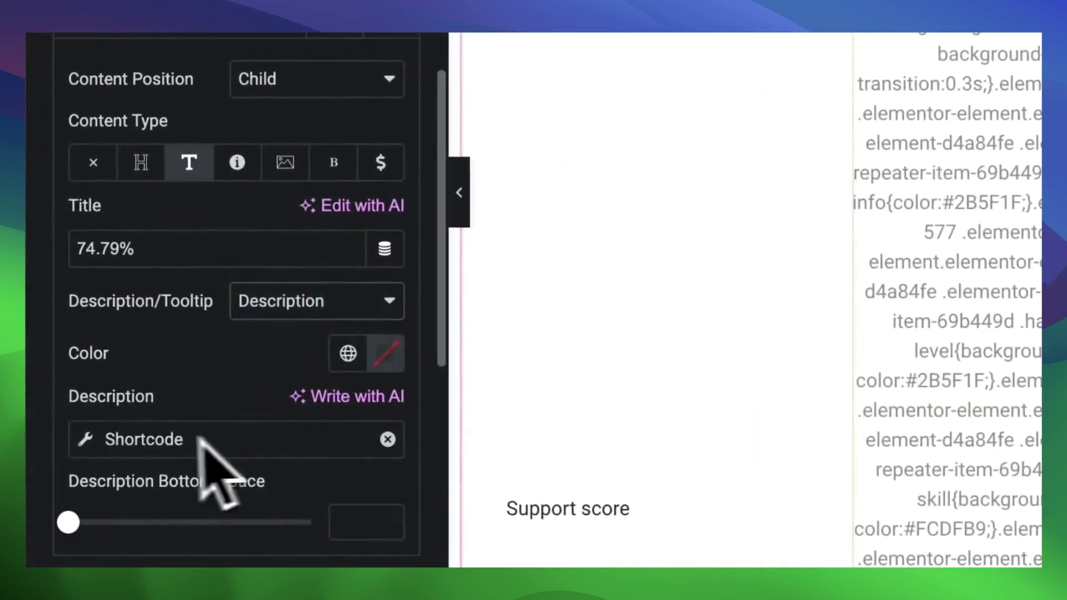
Clear the 74.79% item's existing description tag and assign the Shortcode dynamic tag to it again
click(387, 439)
click(386, 442)
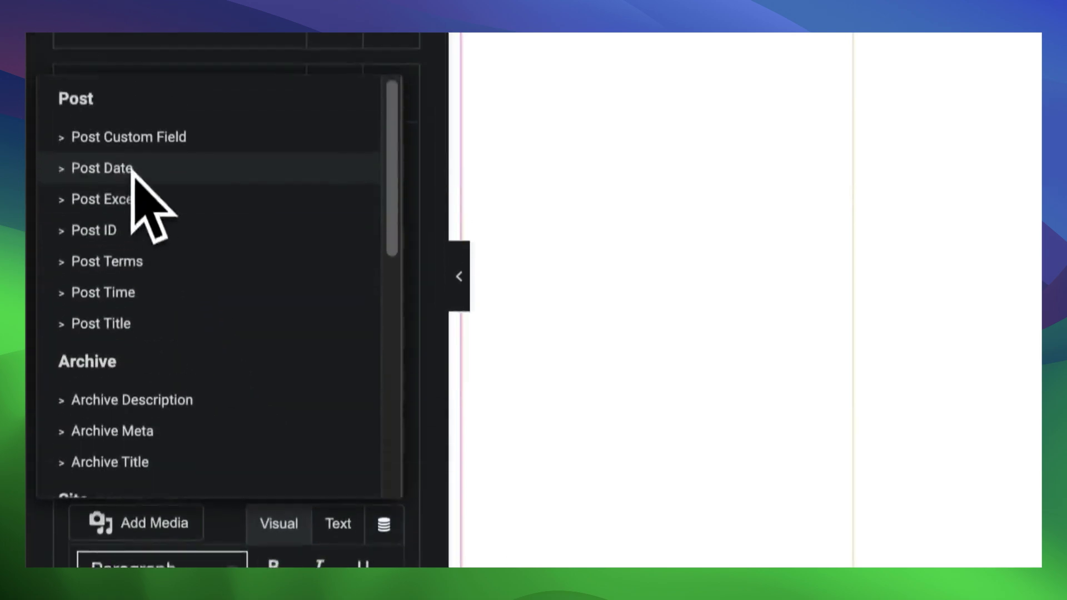
scroll(139, 267, down, 5)
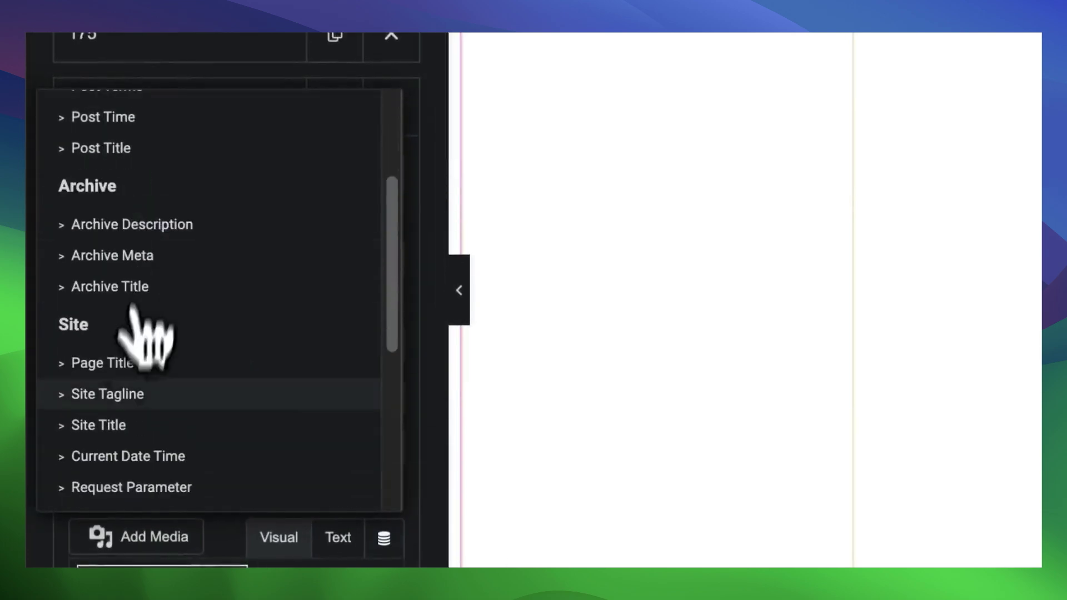
click(128, 392)
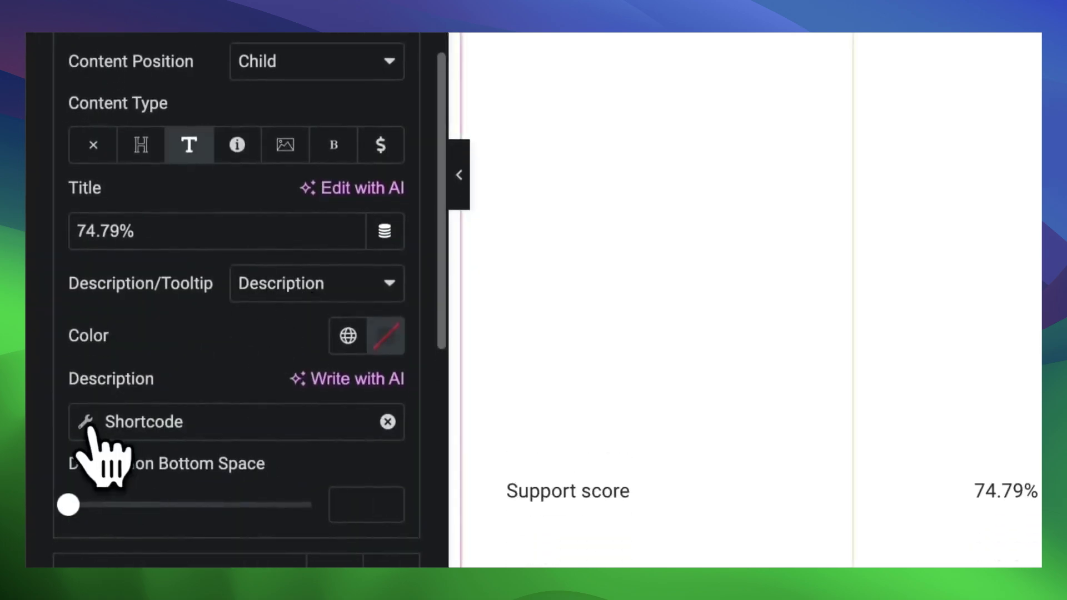
Copy the Skill Bar shortcode from Saved Templates and enter [elementor-template id="577"] in the description's shortcode settings
click(145, 440)
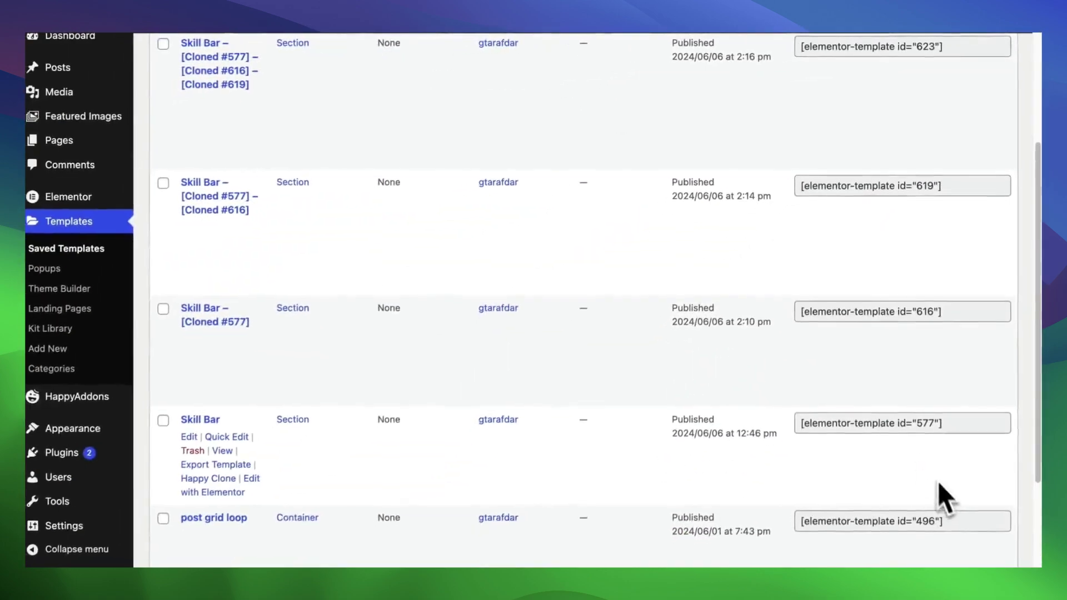
click(917, 422)
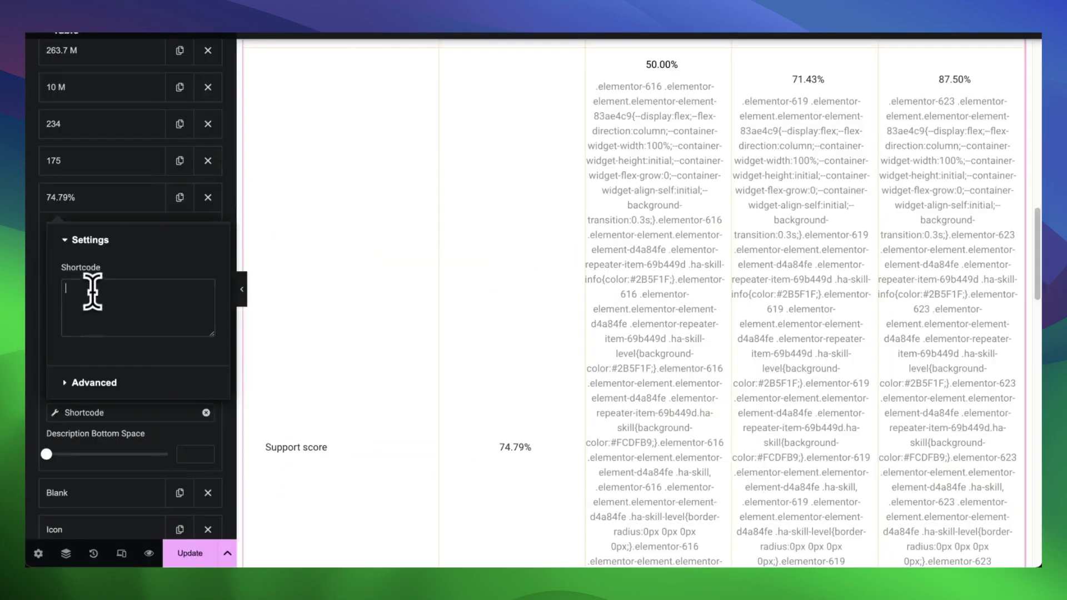
text([elementor-template id="577"])
Review the comparison table on the live page, from the header row down through its sections
scroll(484, 369, down, 6)
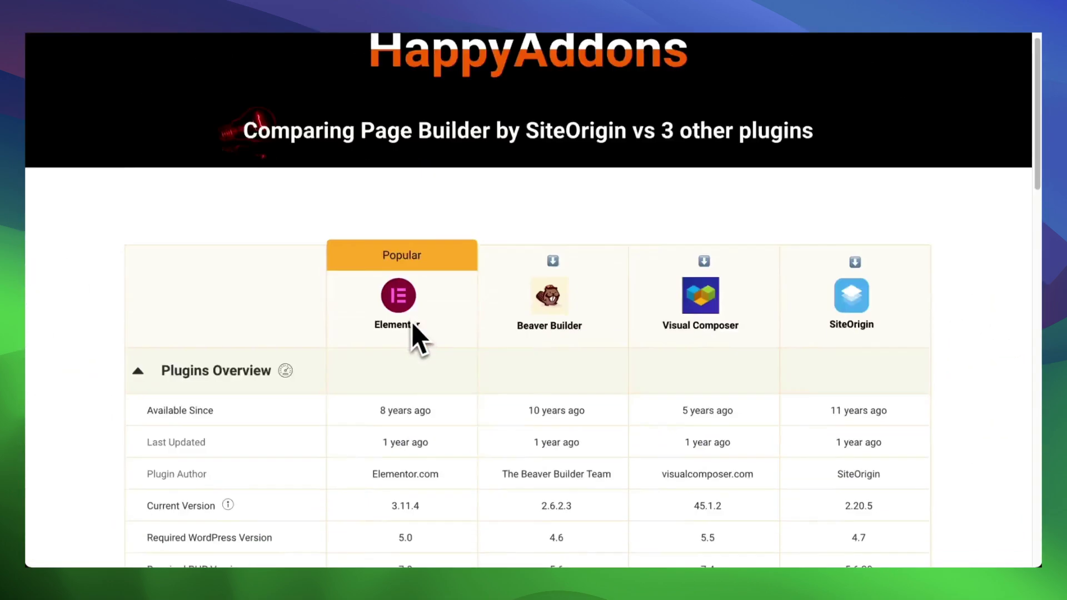
scroll(412, 333, down, 10)
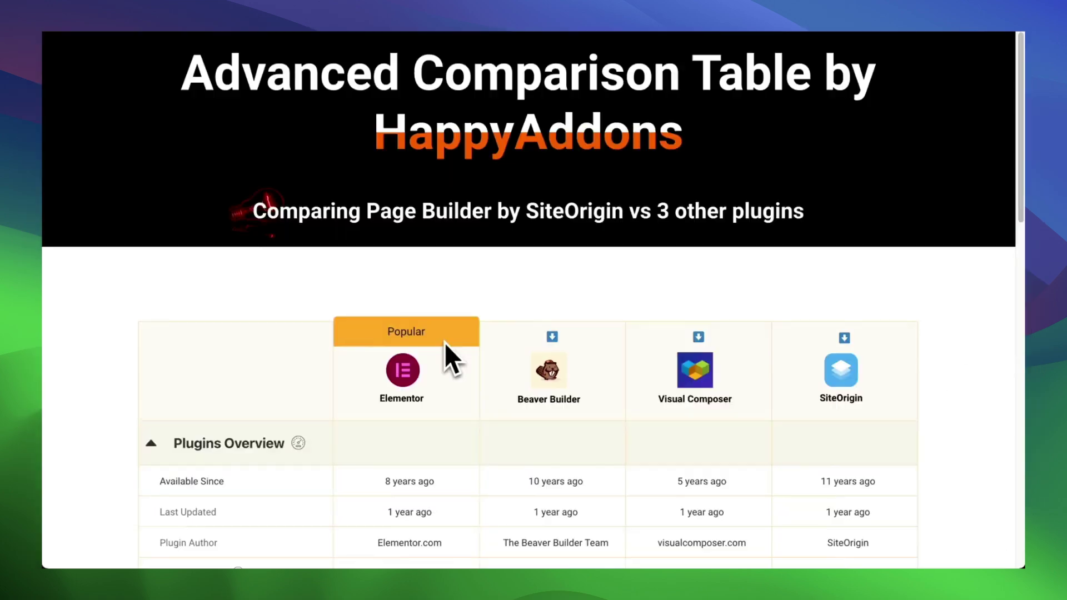
scroll(445, 343, down, 3)
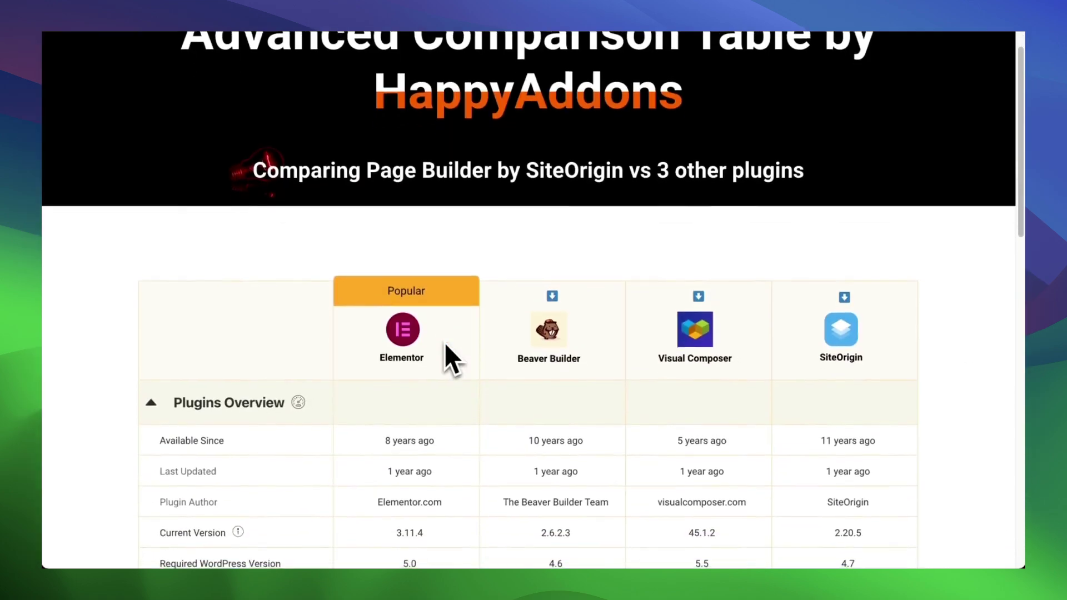
scroll(445, 343, down, 2)
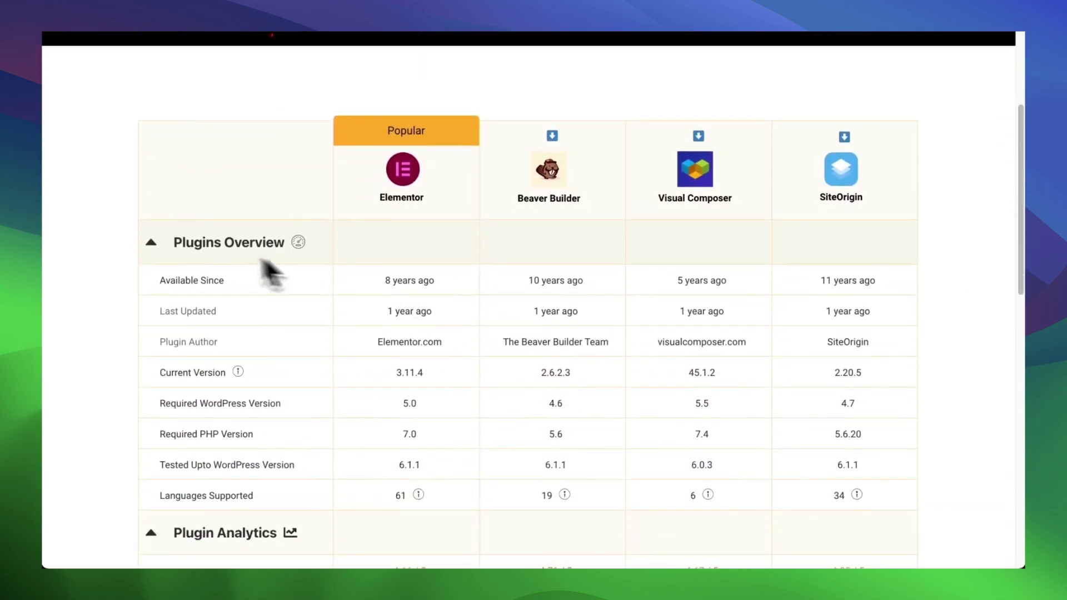